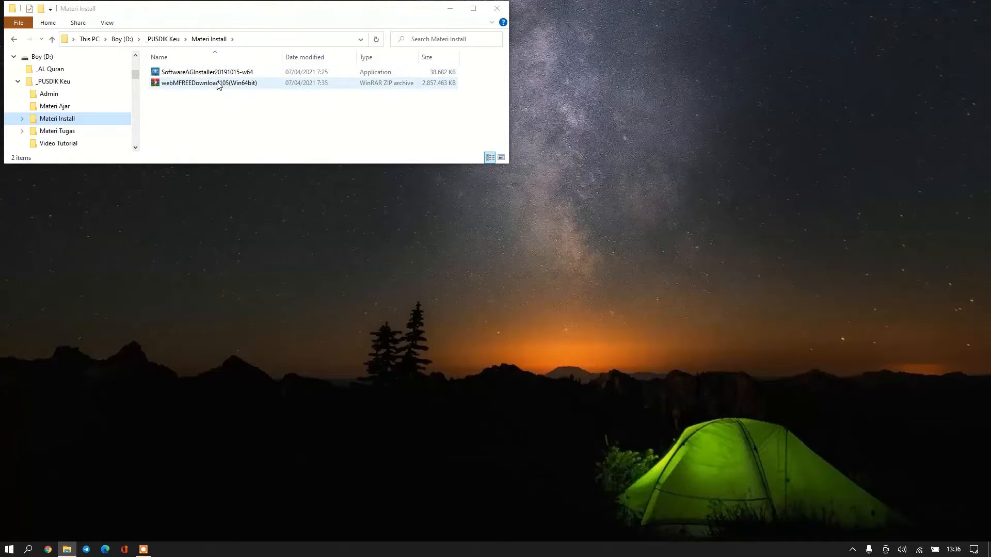
Go to Materi Tugas > Day 1 and select the Exercise Training wM 10.x Day 1 PDF.
click(66, 134)
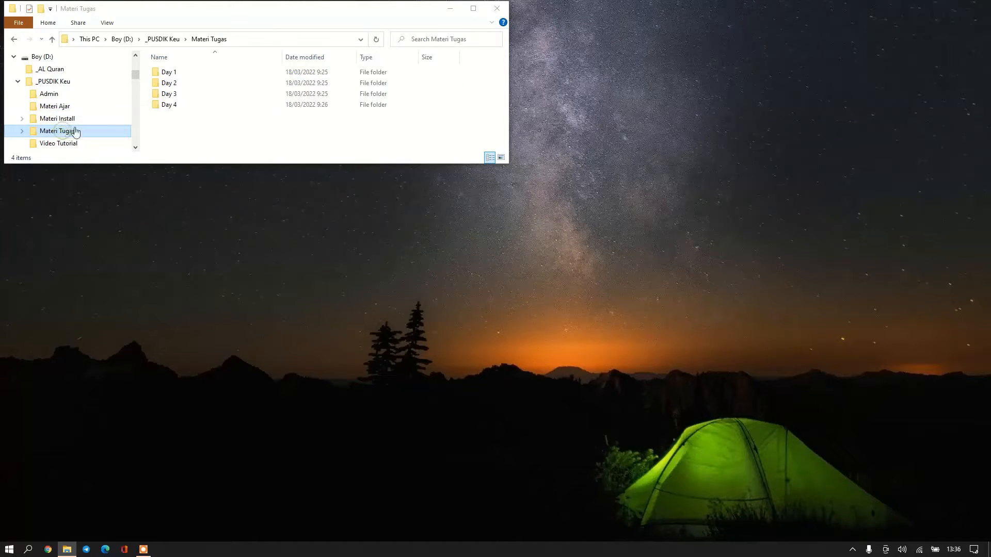
double_click(173, 74)
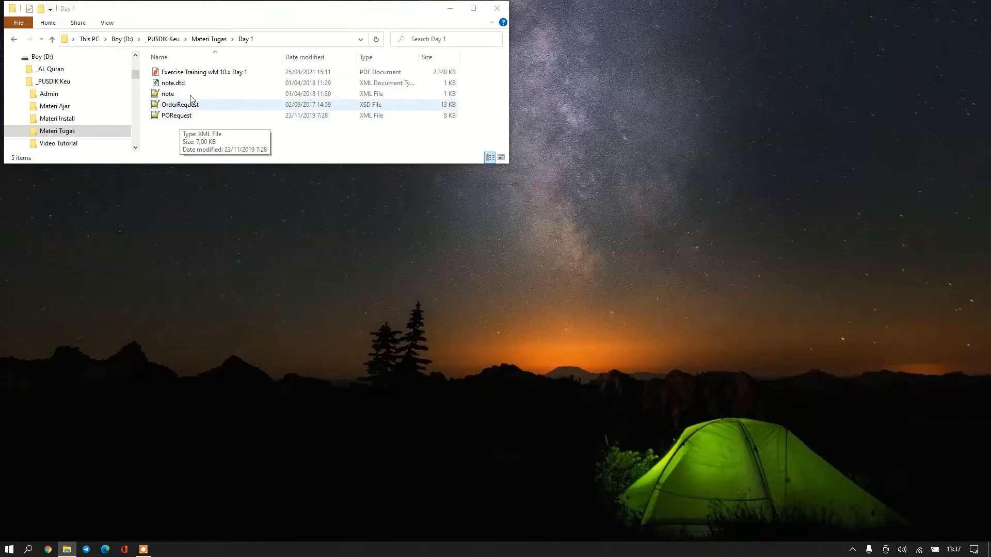
click(196, 75)
Open the Exercise Training wM 10.x Day 1 PDF and scroll to page 3, '1 Installations'.
click(197, 75)
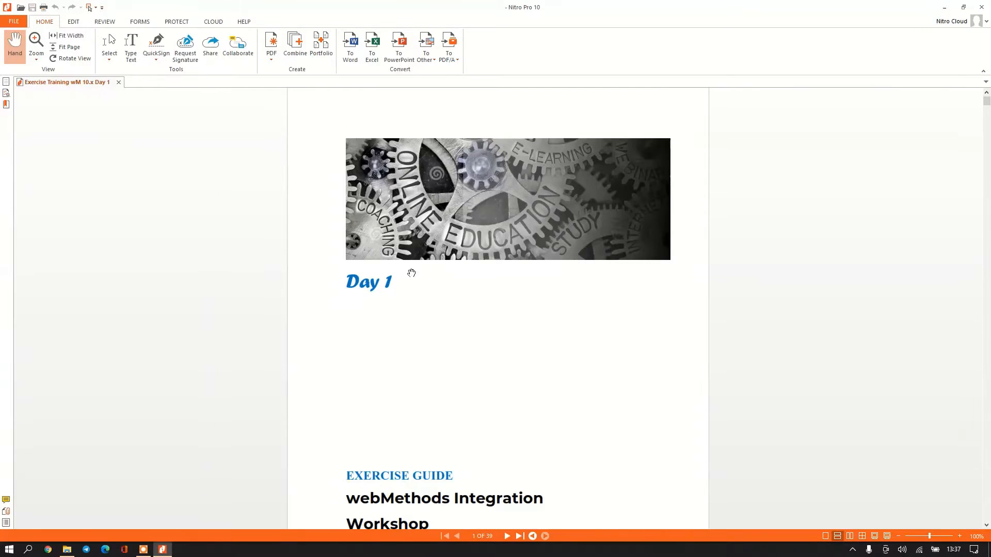
scroll(391, 303, down, 8)
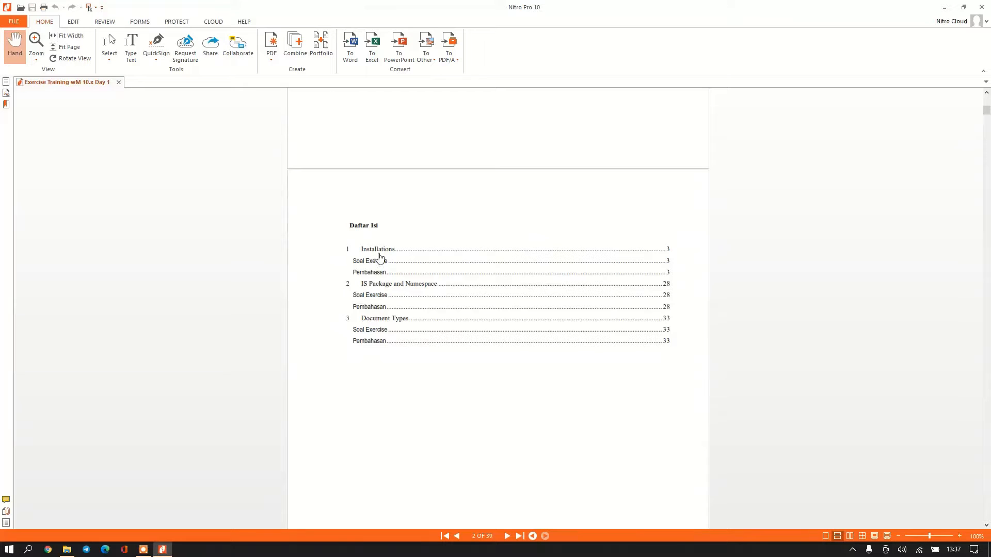
scroll(392, 289, down, 8)
scroll(410, 342, down, 3)
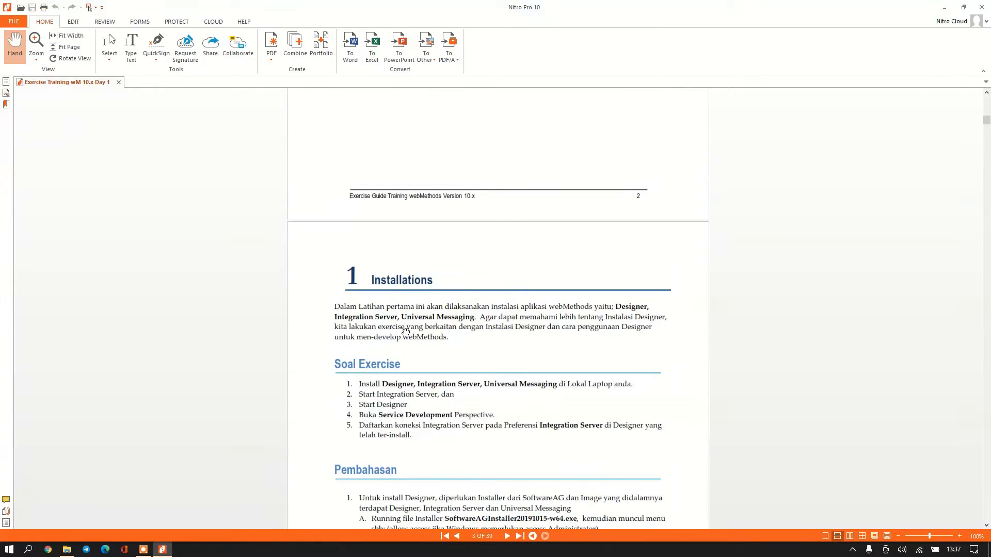
scroll(400, 300, down, 1)
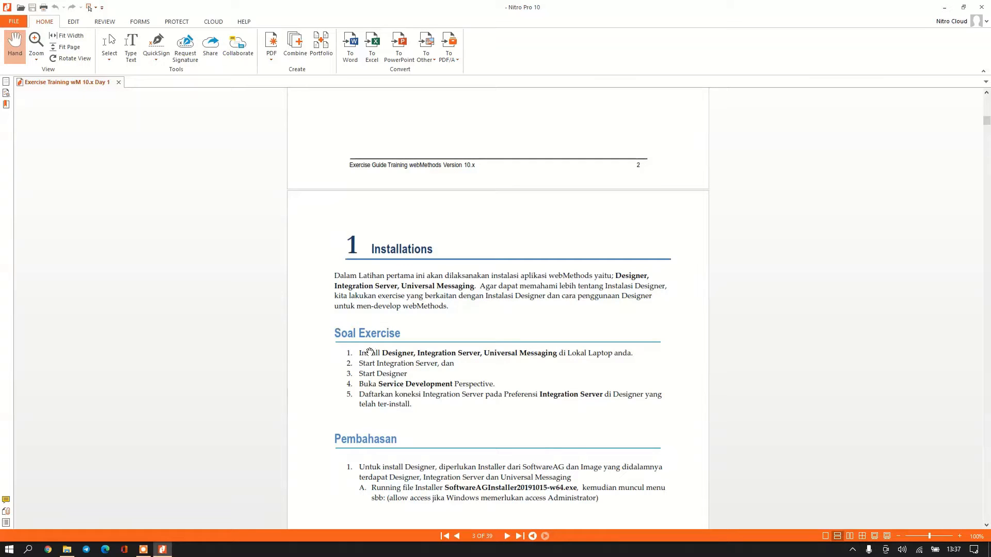
scroll(327, 402, down, 3)
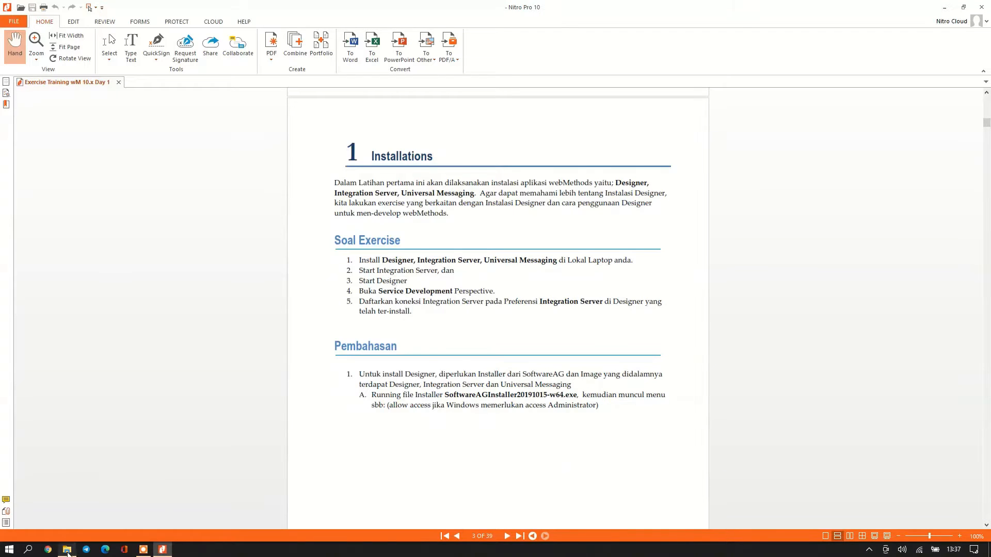
Run SoftwareAGInstaller20191015-w64 from Materi Install as administrator and approve the UAC prompt.
click(66, 548)
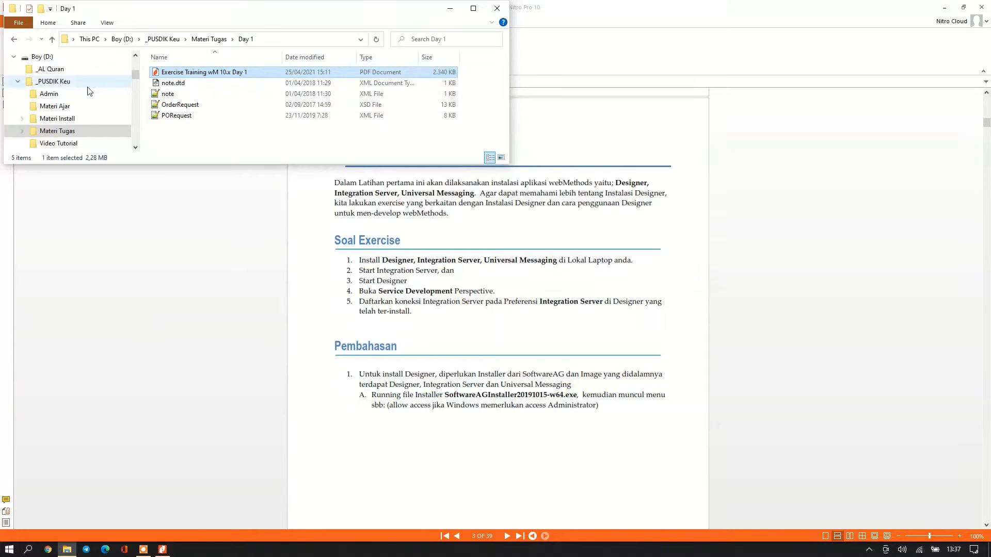
click(62, 120)
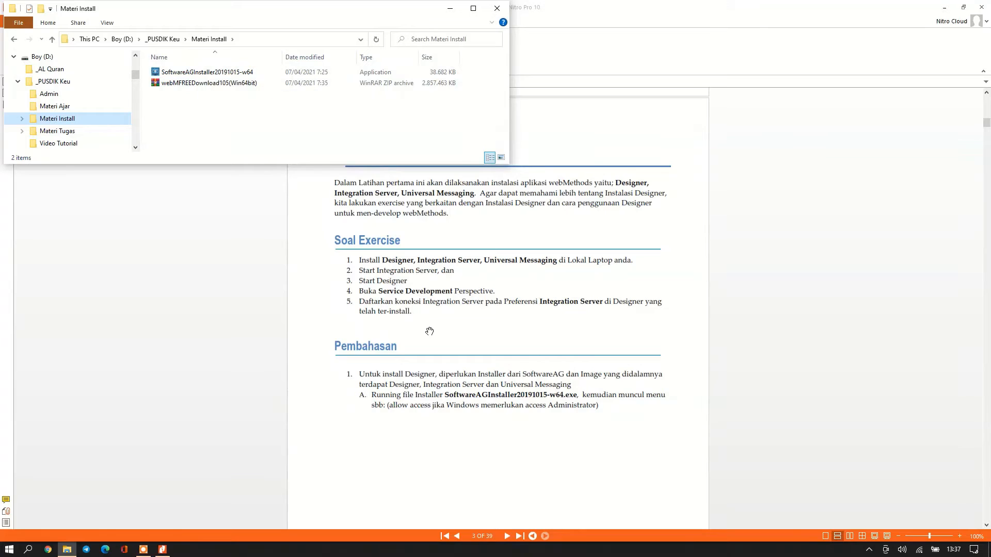
scroll(428, 333, down, 10)
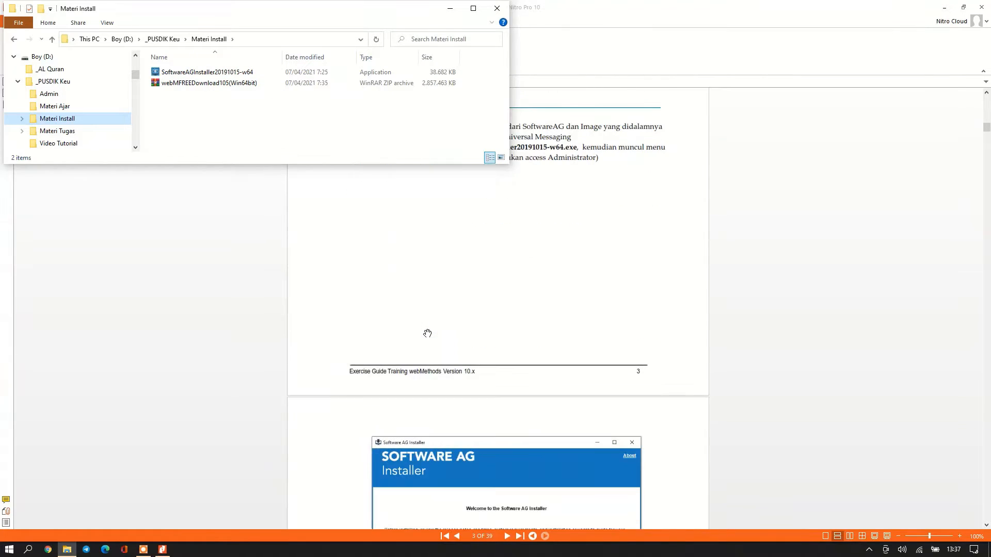
scroll(309, 191, up, 2)
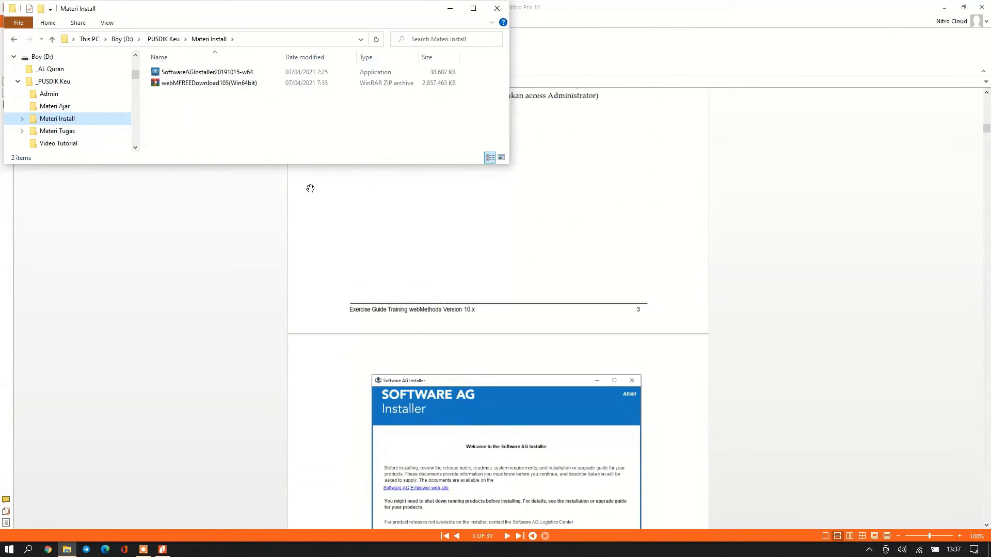
double_click(229, 72)
right_click(225, 74)
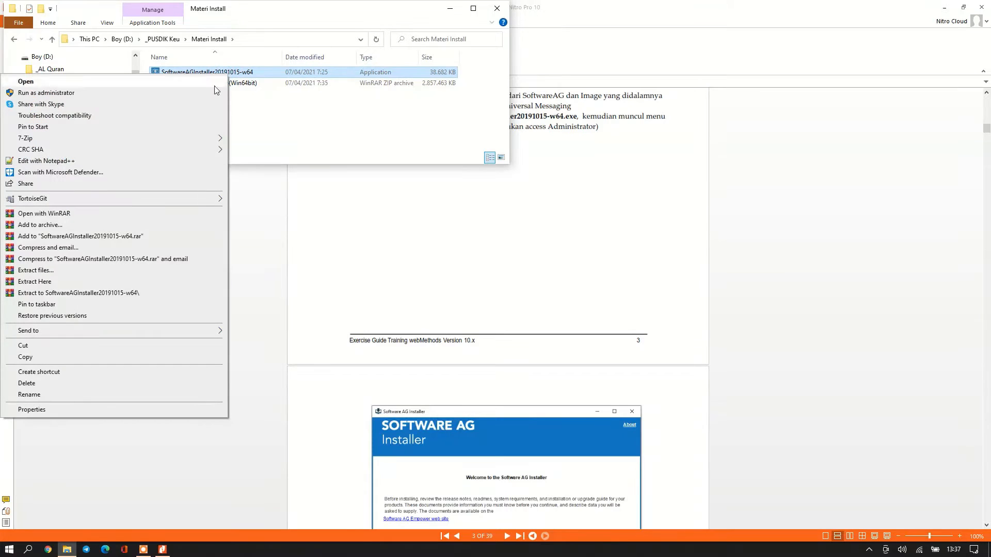
click(71, 93)
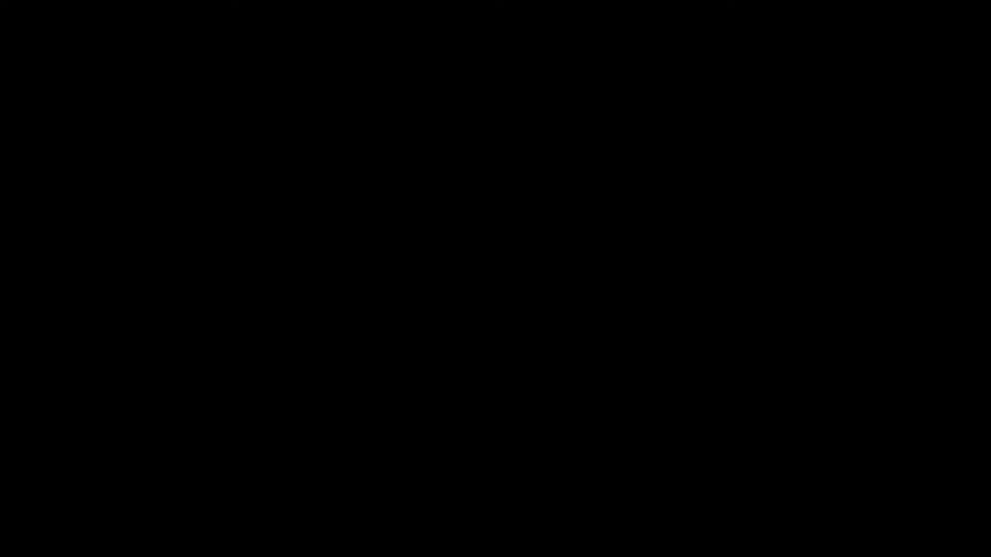
click(424, 319)
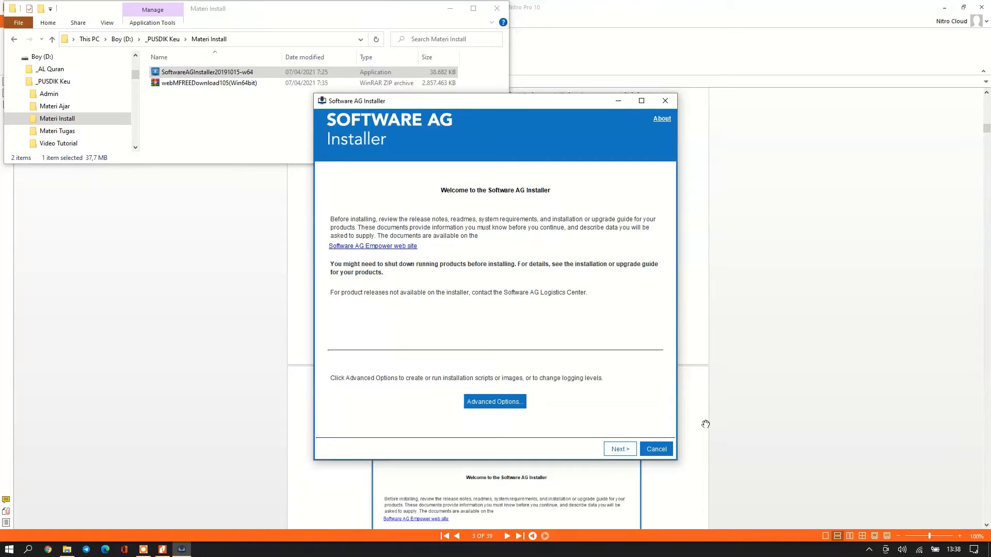
In Advanced Options' Images tab, check Use installation image and choose Install from image.
scroll(706, 424, down, 3)
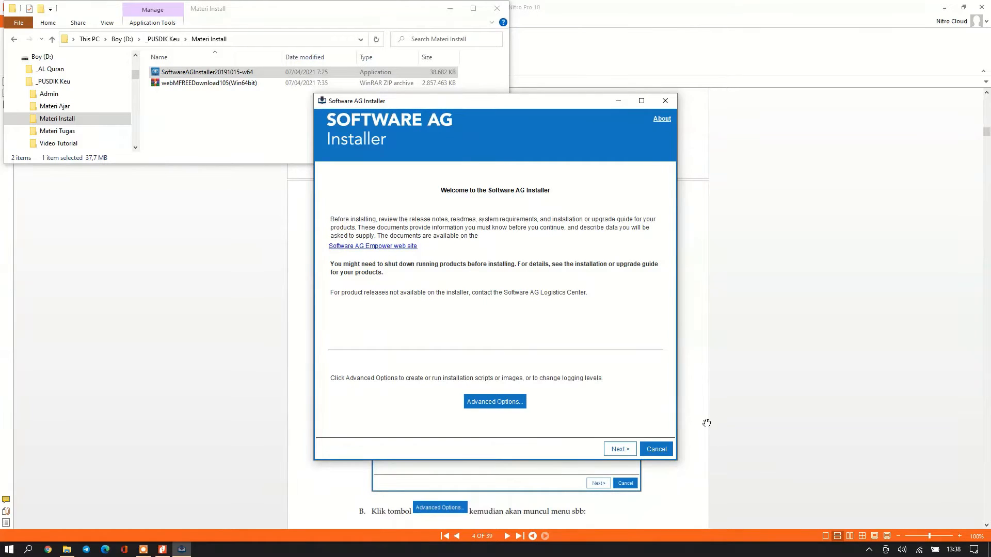
drag(547, 102, 820, 89)
scroll(492, 352, down, 1)
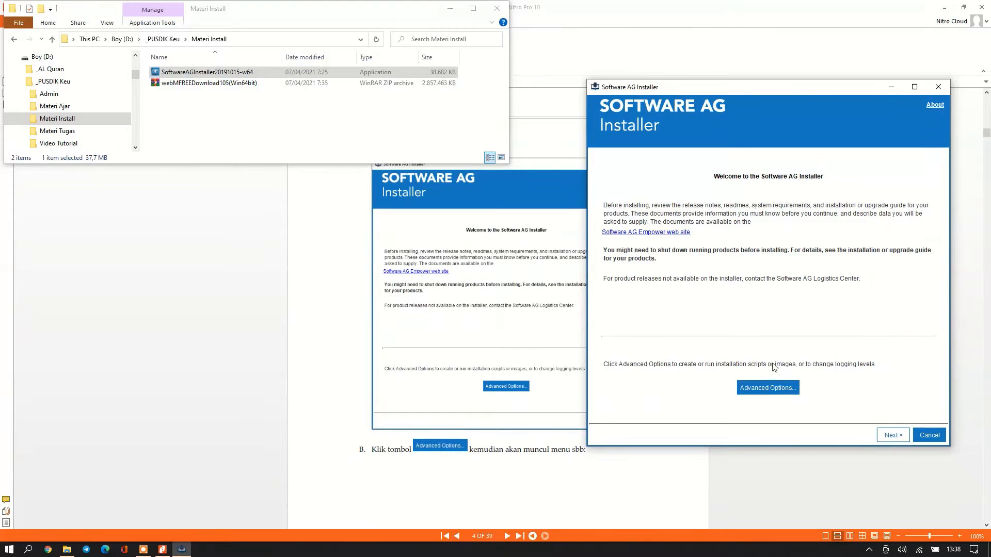
click(763, 388)
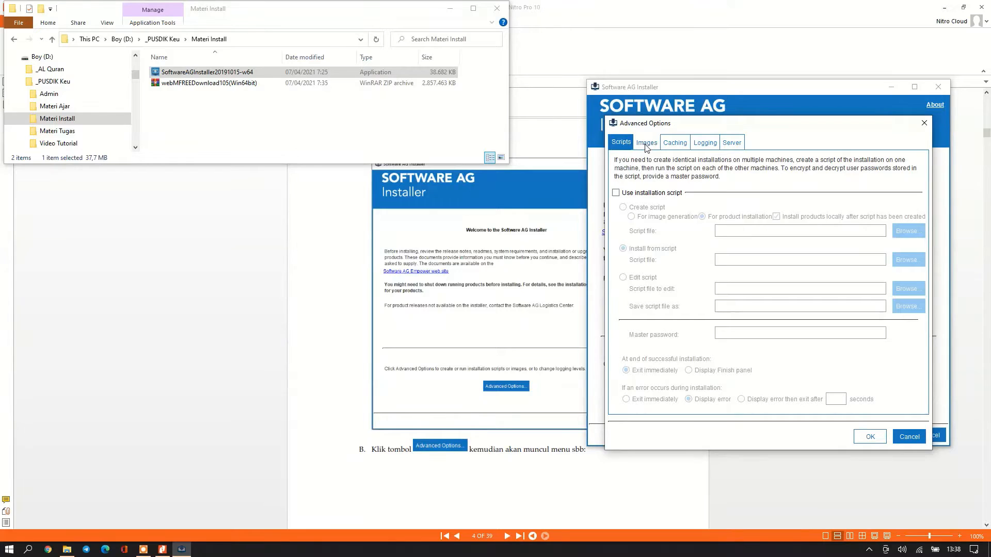
scroll(474, 361, down, 3)
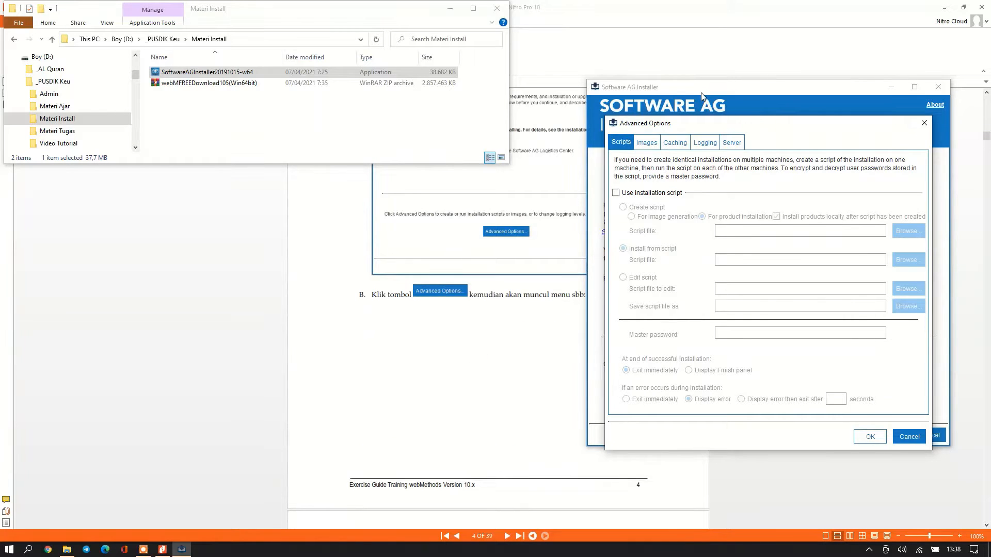
scroll(496, 335, down, 2)
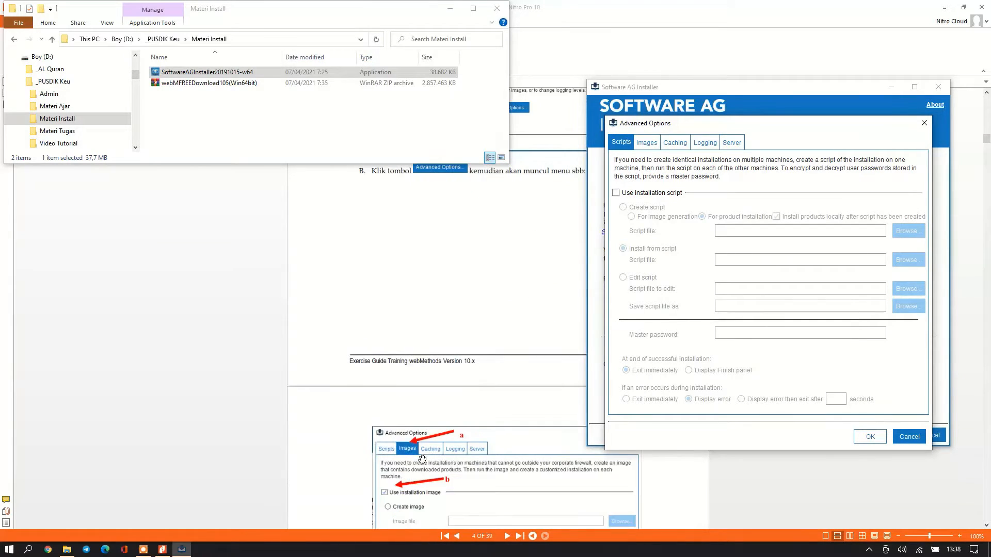
click(646, 143)
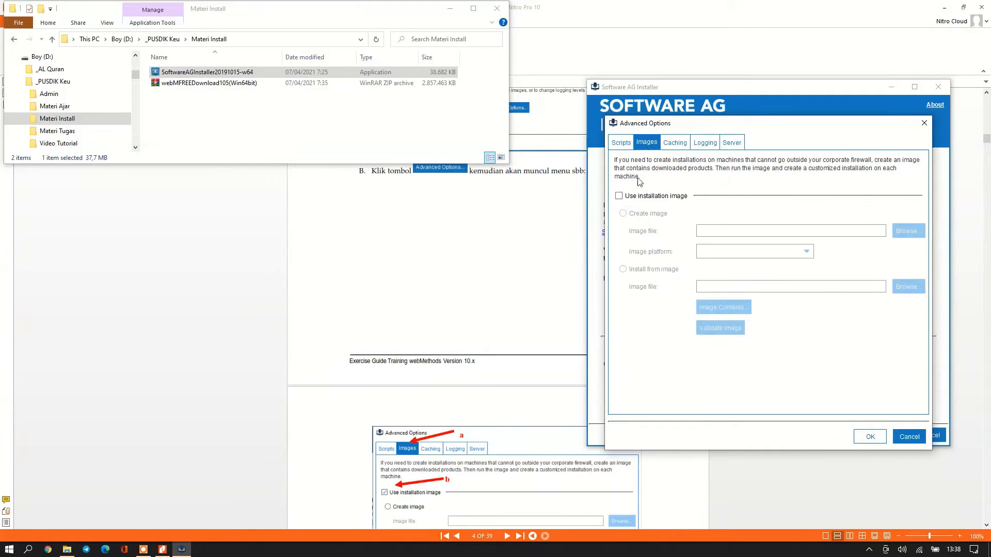
scroll(484, 373, down, 1)
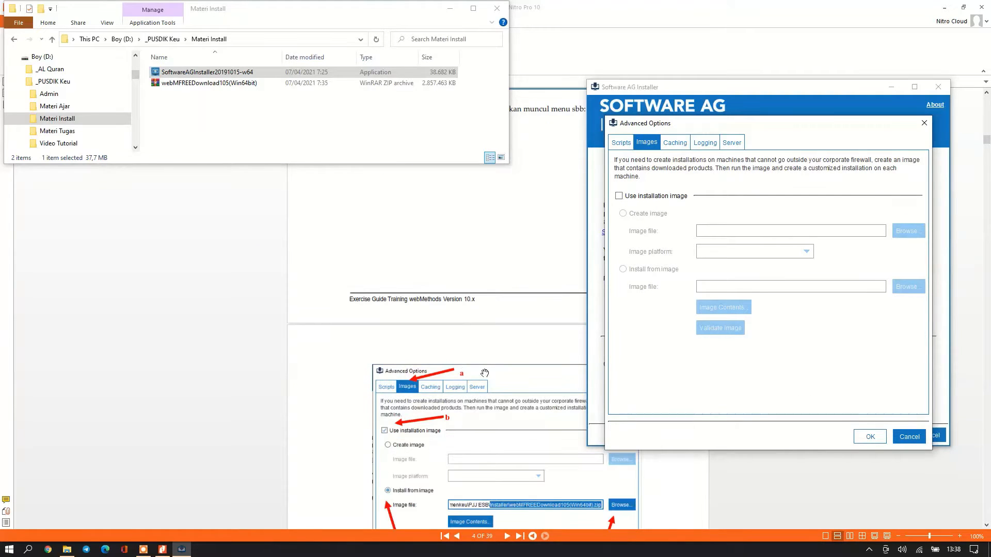
click(619, 195)
click(623, 269)
scroll(472, 336, down, 2)
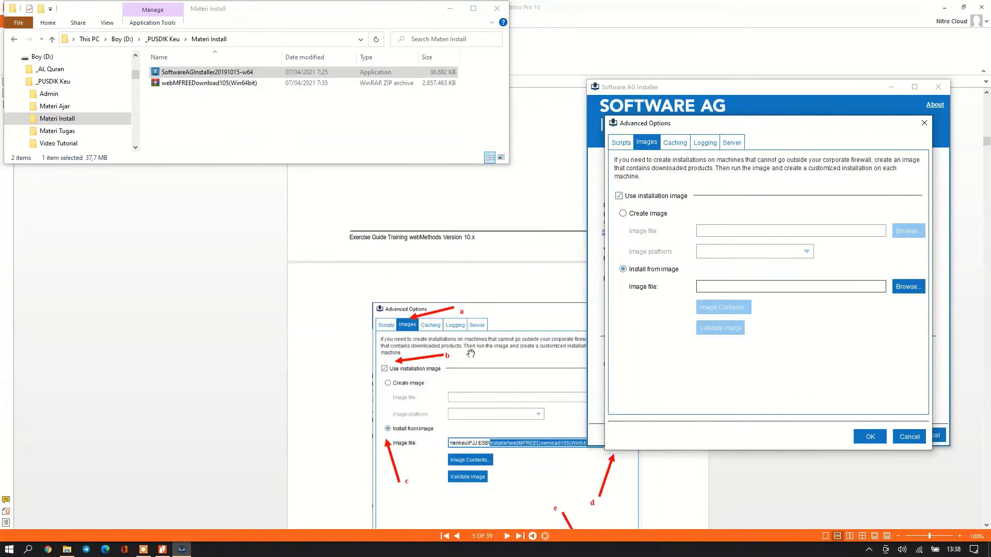
scroll(412, 382, up, 2)
scroll(486, 397, up, 1)
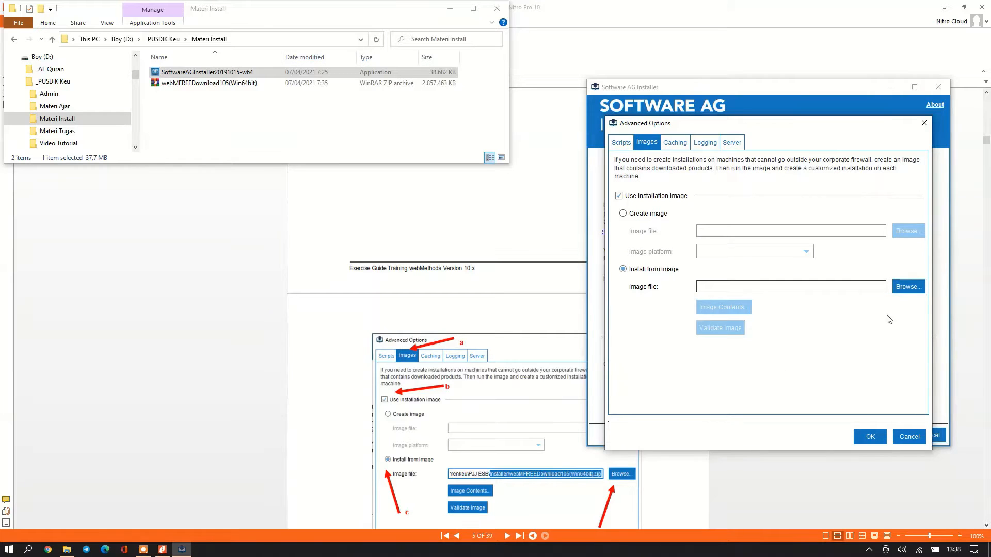
Select webMFREEDownload105(Win64bit).zip in D:\_PUSDIK Keu\Materi Install as the image file.
click(905, 293)
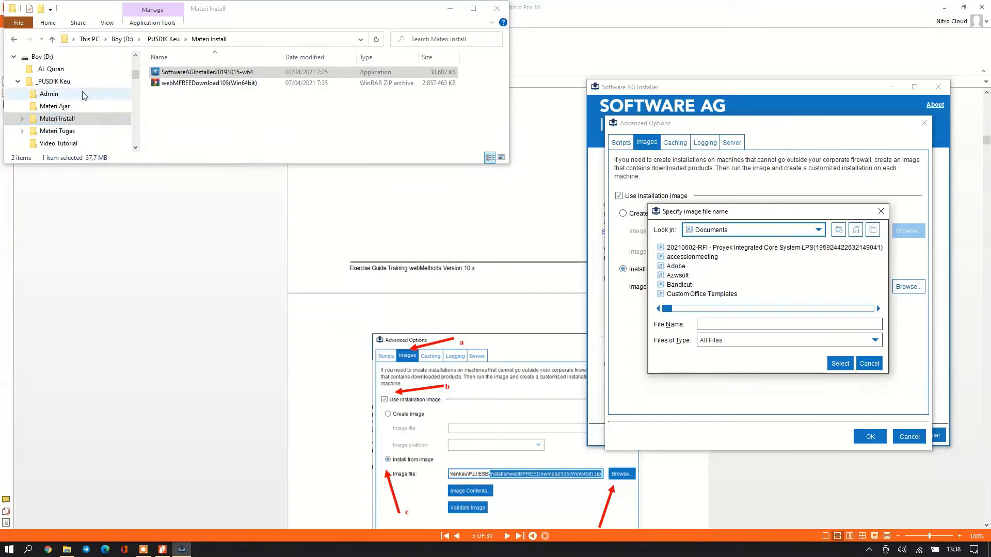
click(819, 231)
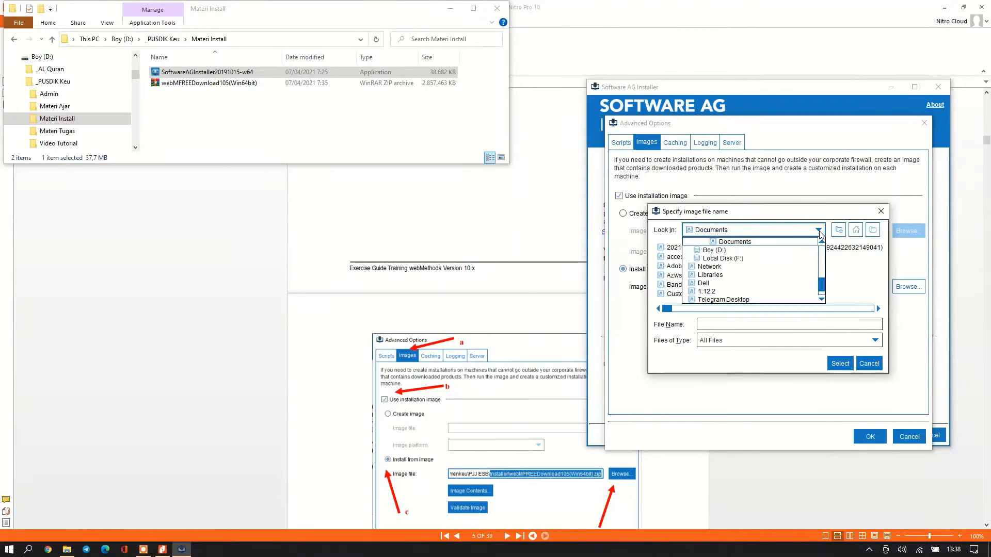
click(744, 253)
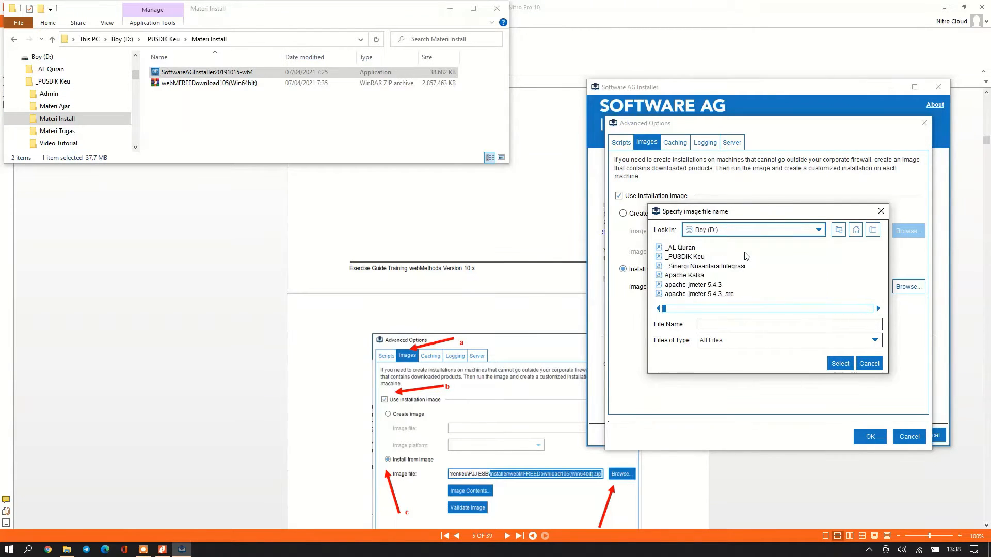
click(693, 257)
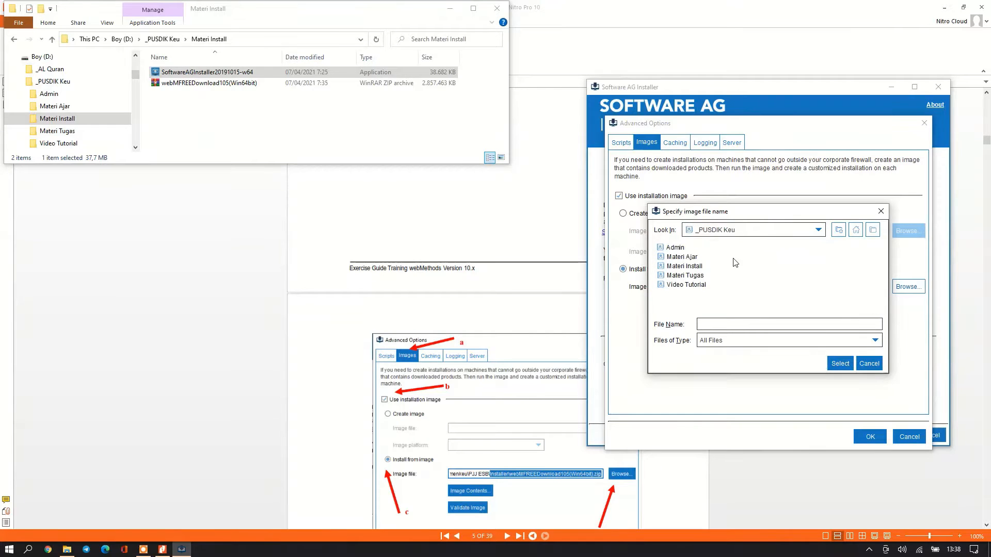
double_click(738, 265)
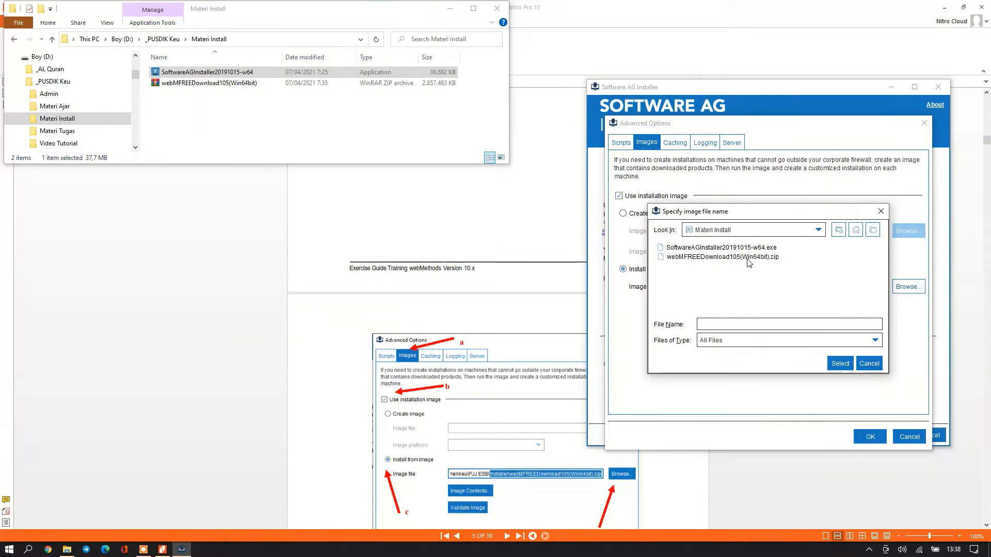
click(757, 257)
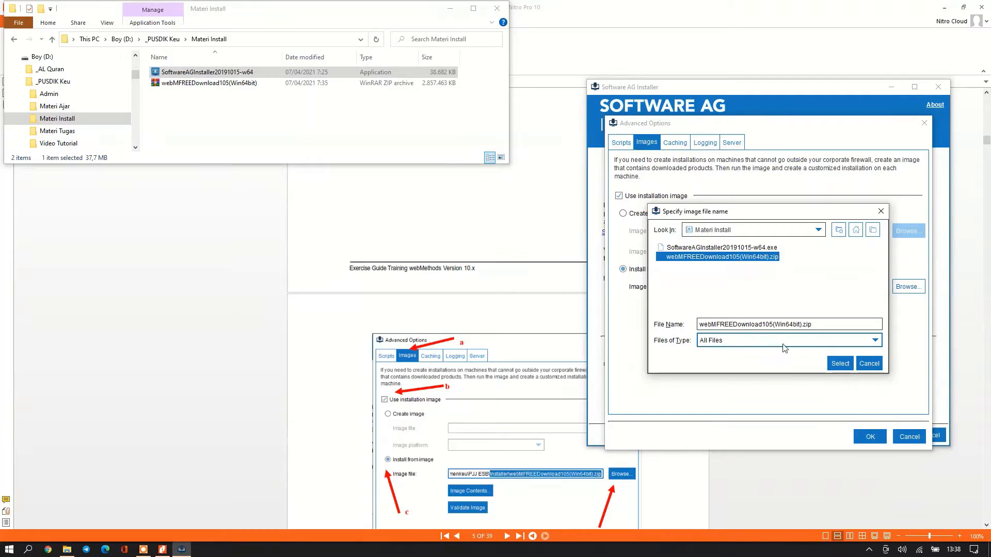
click(840, 363)
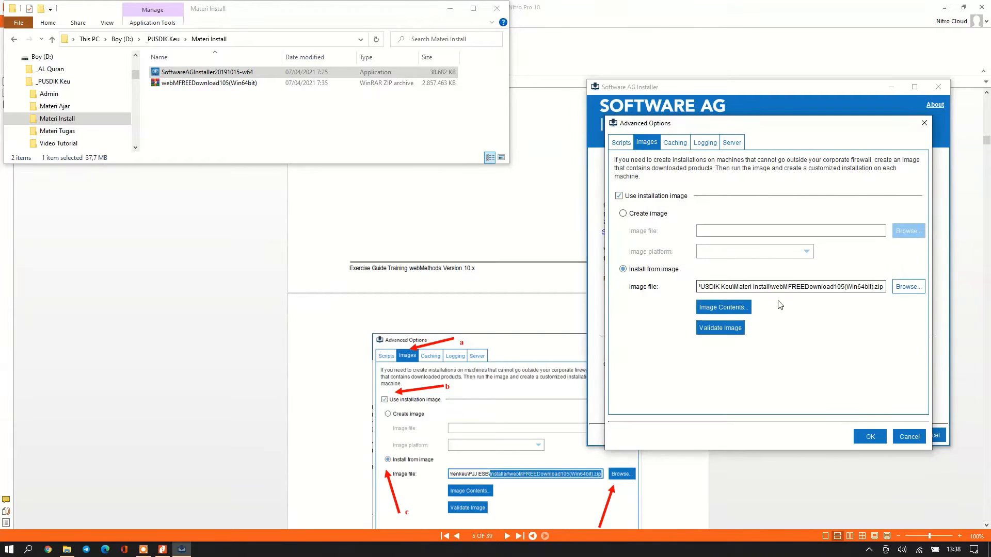
Apply the image settings and return to the installer's welcome page.
click(863, 437)
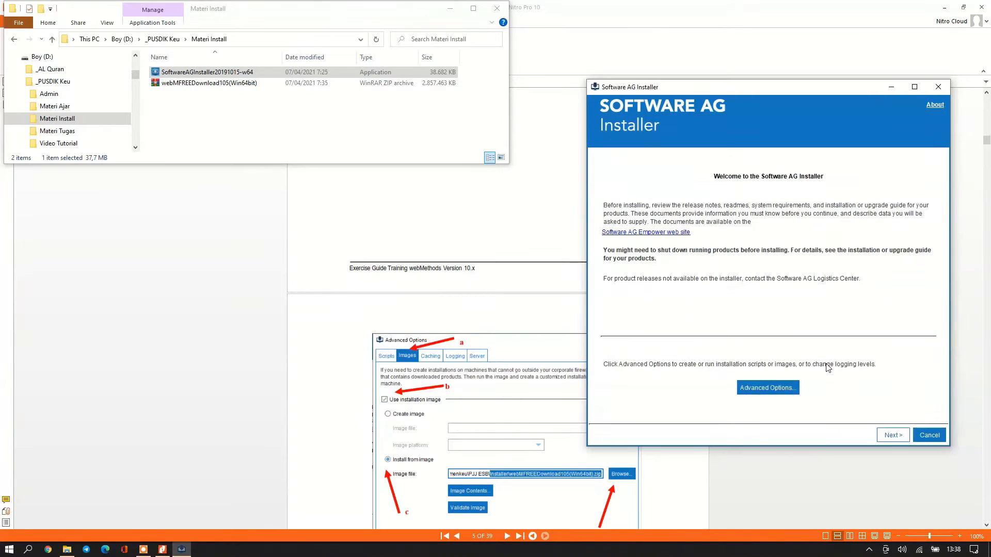
scroll(528, 409, down, 5)
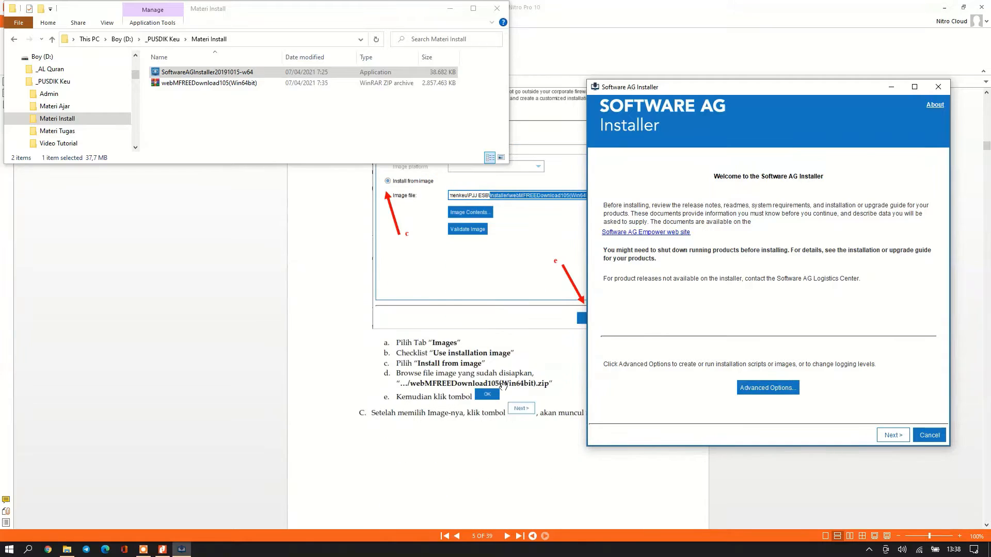
scroll(533, 421, up, 1)
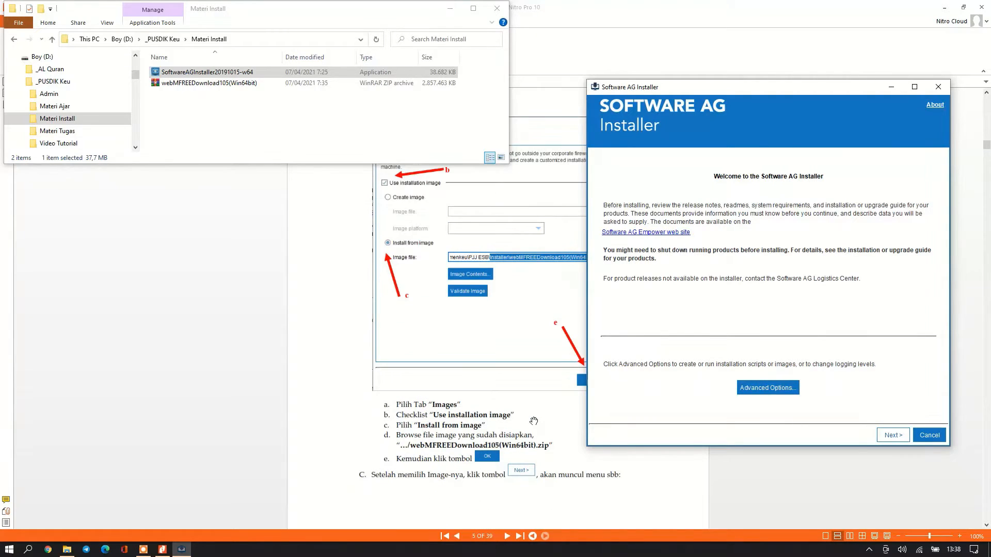
Move past the welcome page and let the installer extract product information from the image.
click(889, 437)
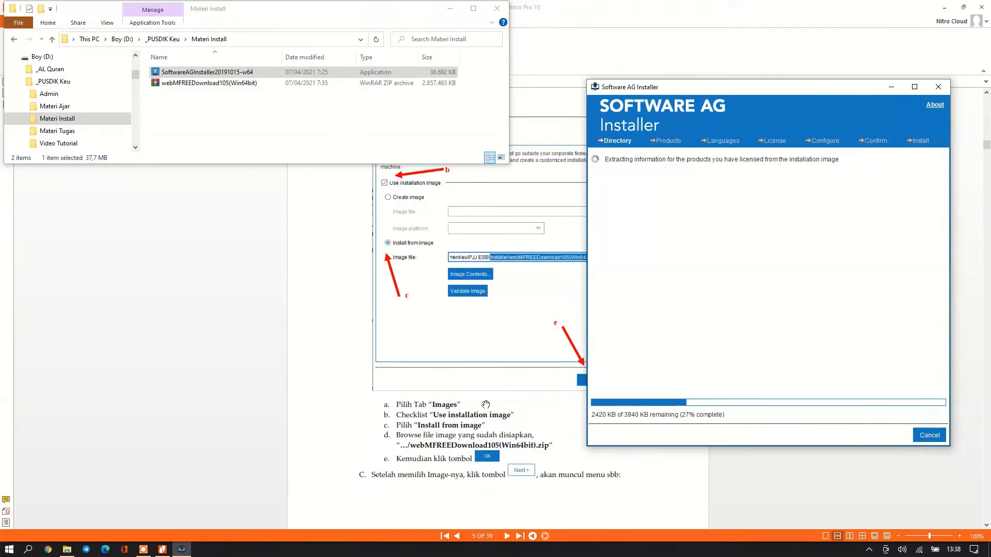
scroll(485, 396, down, 4)
scroll(486, 396, down, 3)
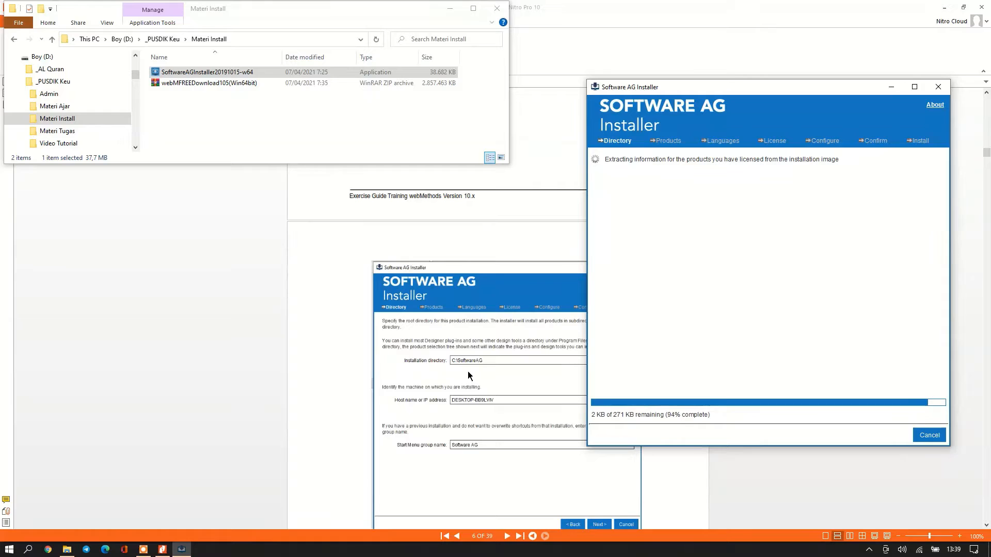
scroll(467, 370, down, 1)
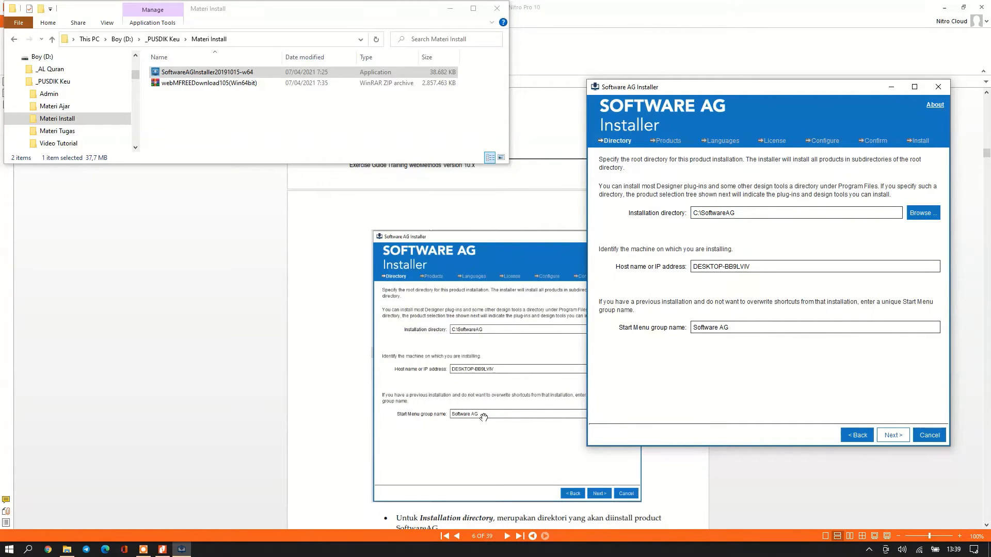
scroll(477, 405, down, 2)
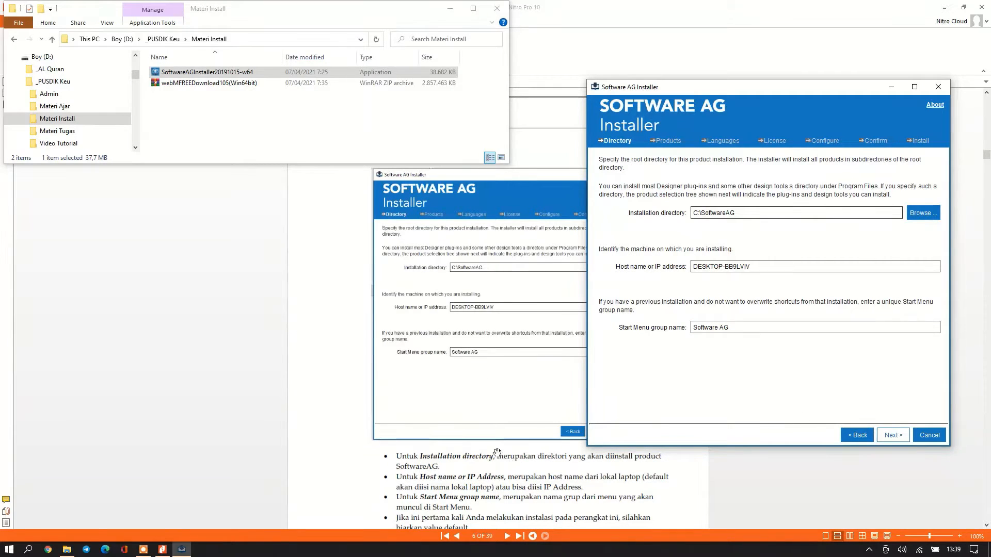
scroll(496, 452, down, 1)
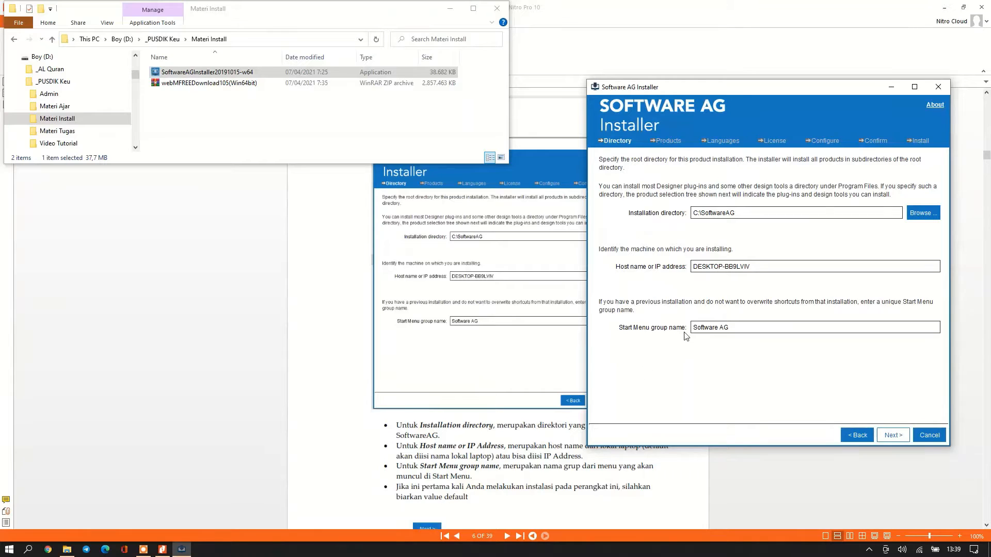
Keep installation directory C:\SoftwareAG and Start Menu group Software AG, then continue.
click(9, 549)
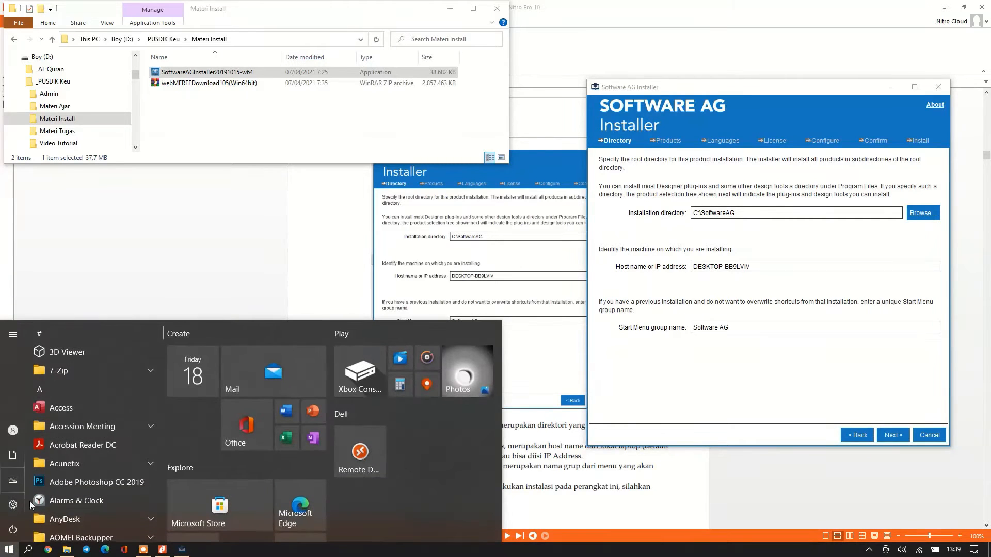
click(655, 406)
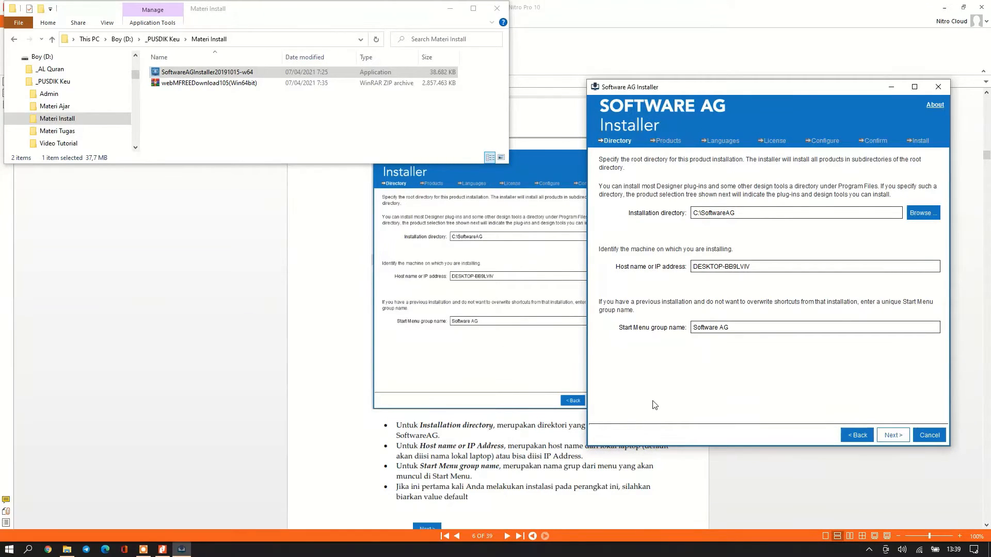
scroll(469, 493, down, 1)
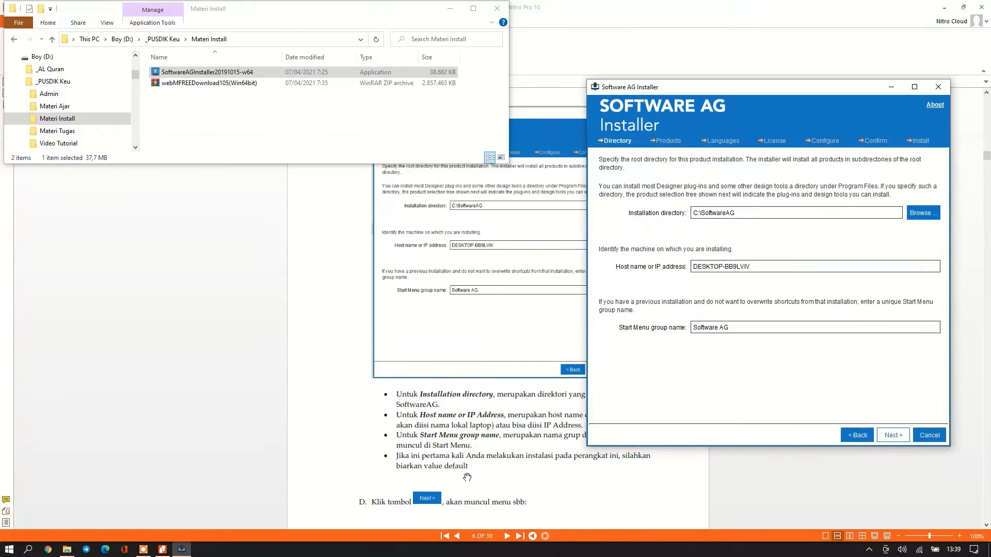
scroll(477, 488, down, 1)
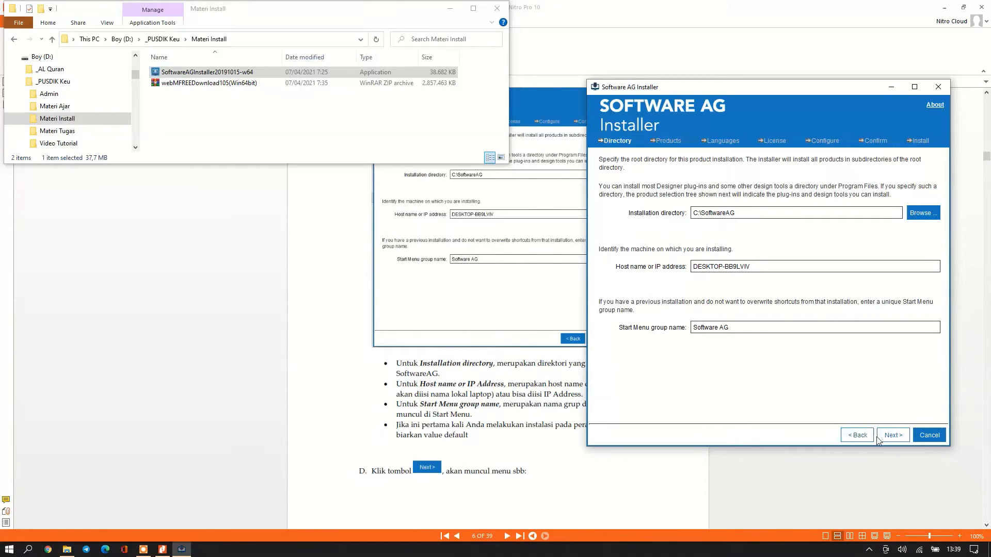
click(892, 435)
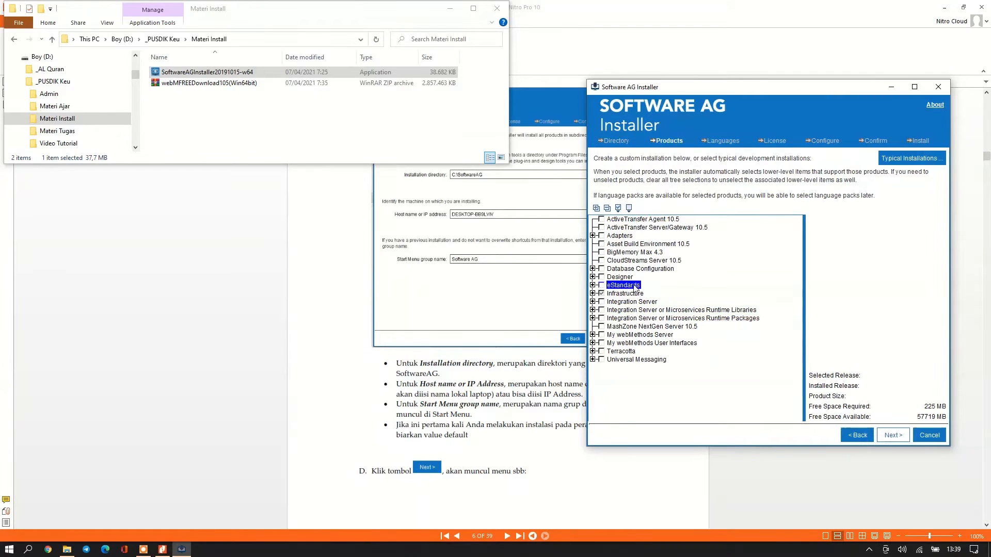
Scroll the Products tree and expand the Adapters group.
scroll(455, 448, down, 2)
scroll(455, 448, down, 13)
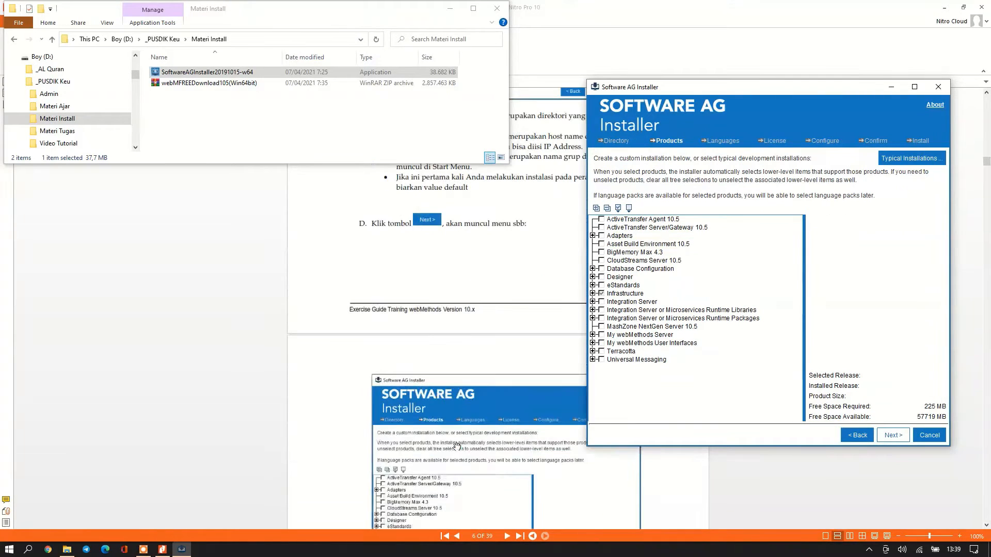
scroll(457, 430, down, 1)
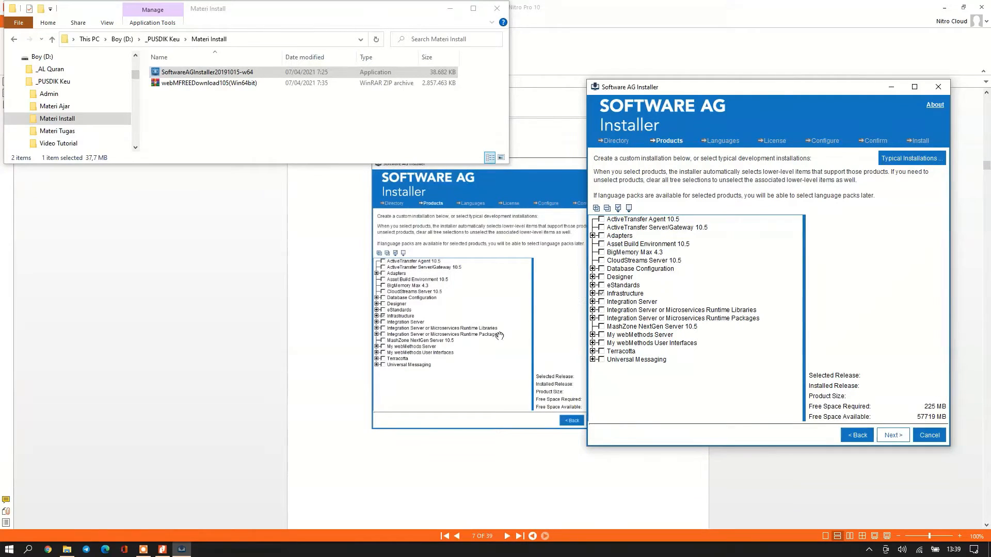
scroll(482, 388, up, 2)
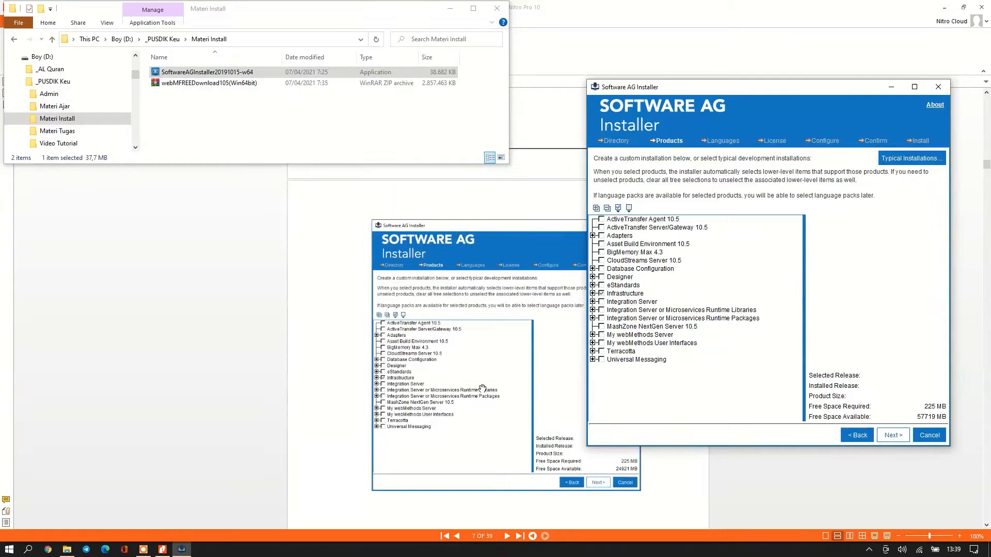
scroll(482, 389, down, 11)
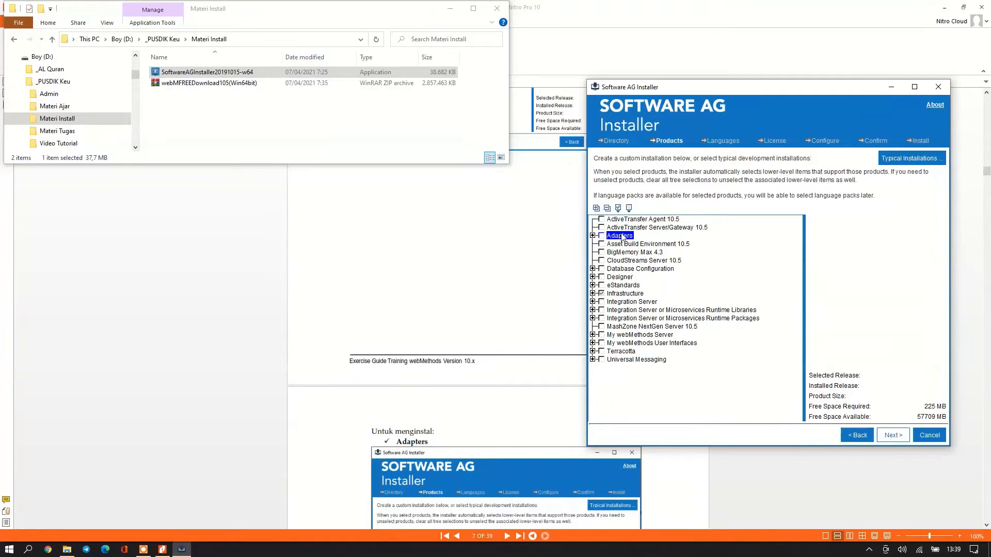
scroll(426, 357, down, 2)
scroll(427, 357, down, 3)
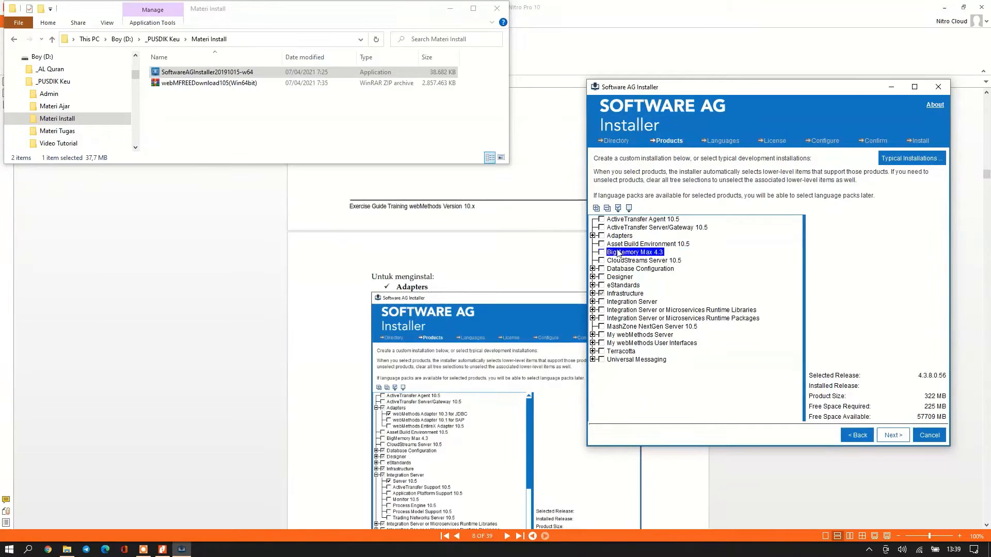
click(592, 235)
click(600, 237)
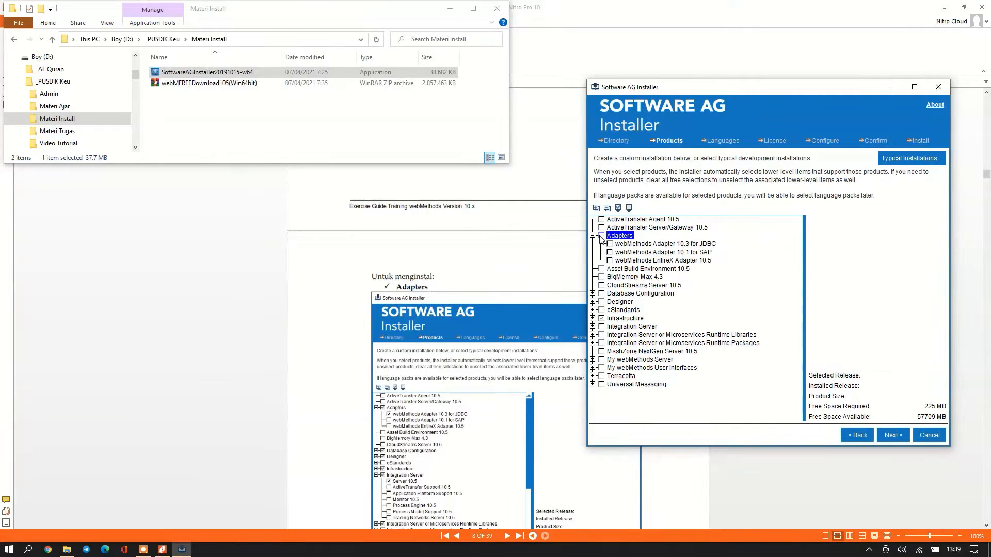
Check webMethods Adapter 10.3 for JDBC, bringing the required space to 702 MB.
click(611, 253)
click(614, 261)
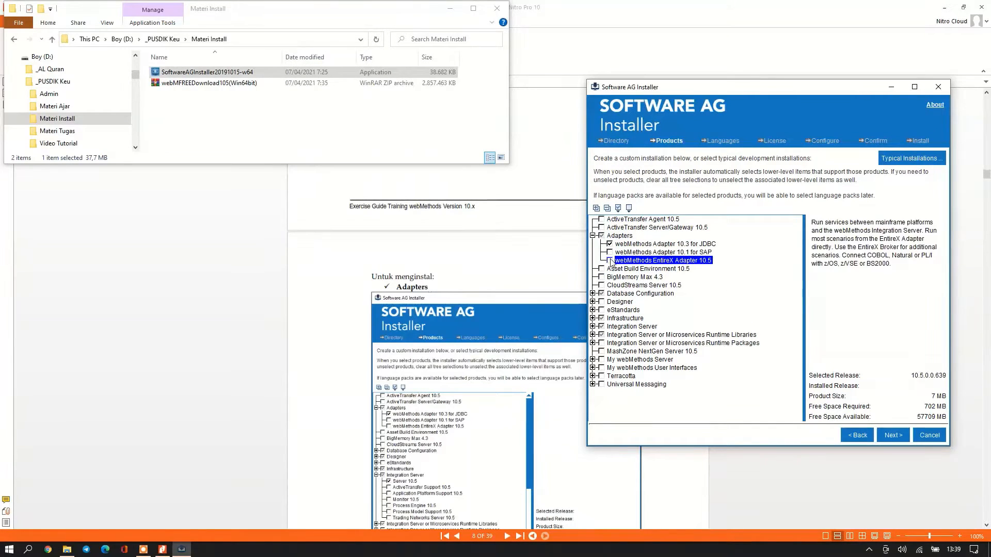
click(647, 245)
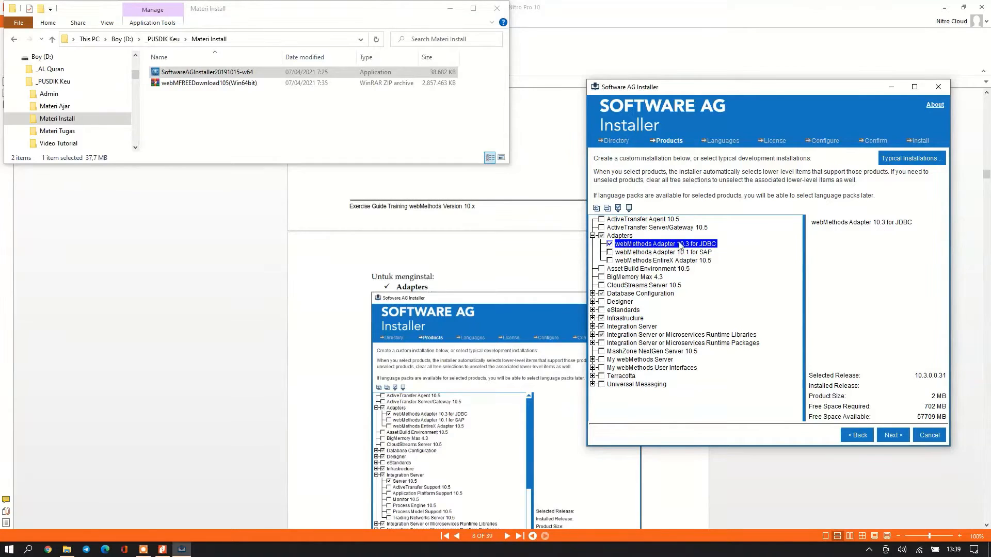
ctrl+click(710, 250)
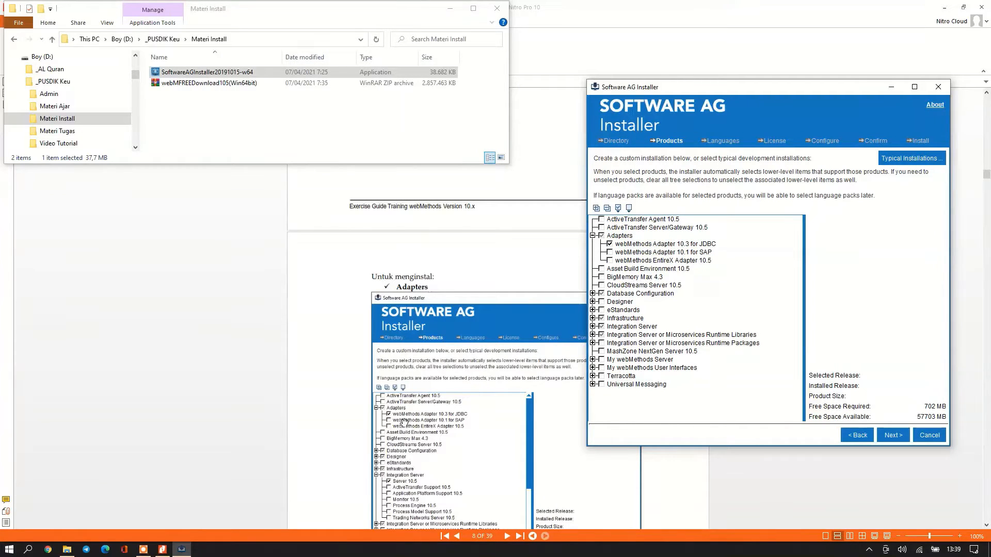
scroll(465, 352, down, 3)
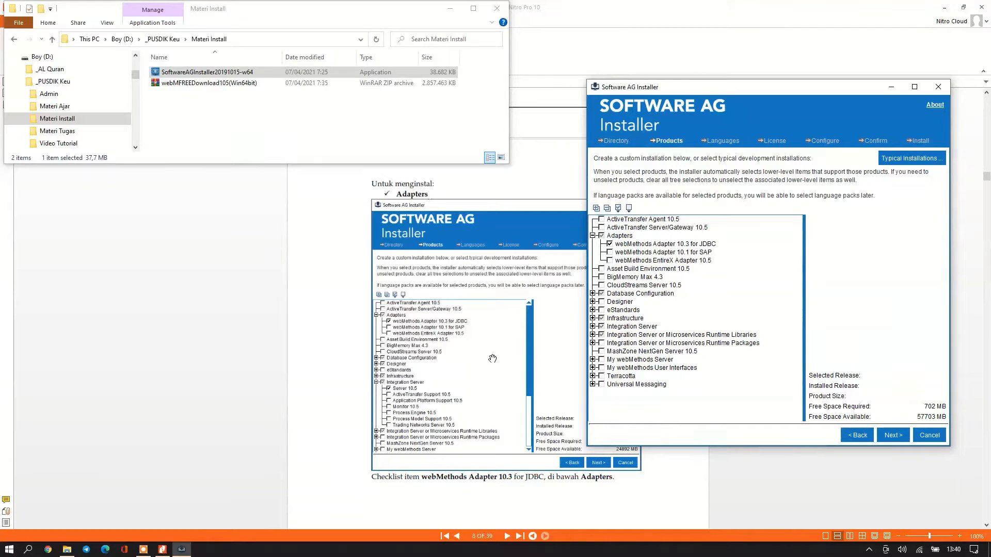
scroll(492, 359, down, 4)
scroll(492, 360, up, 4)
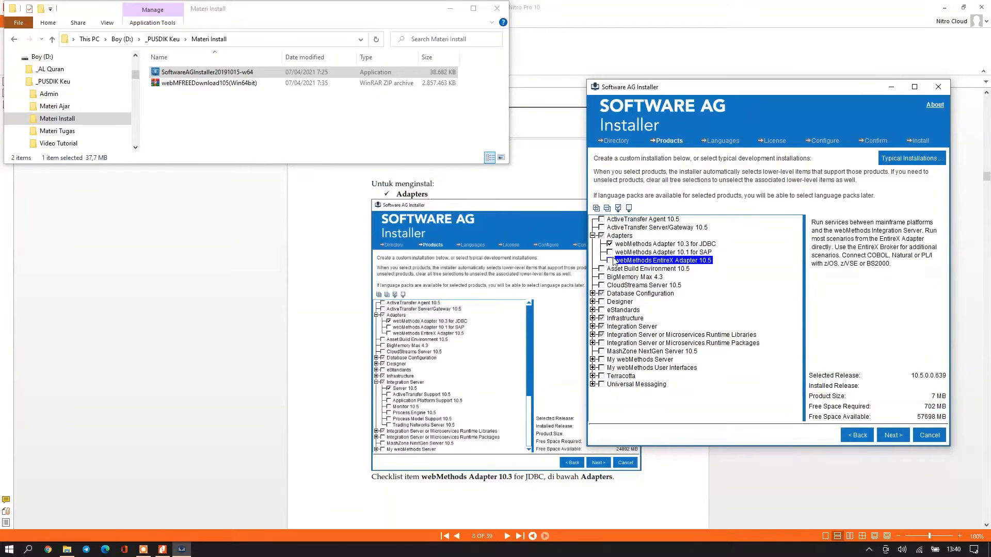
scroll(488, 333, down, 12)
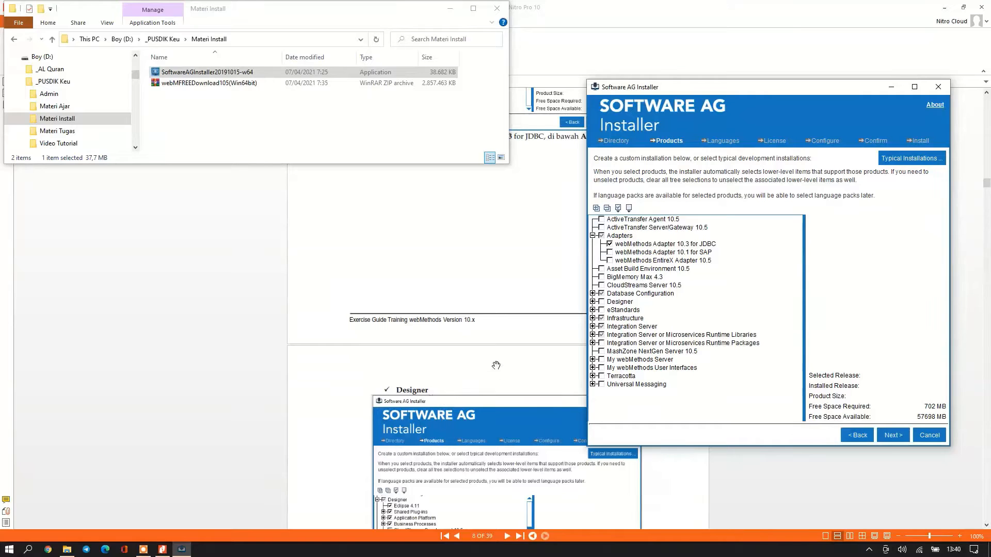
Check Designer components including Application Platform, leaving CloudStreams Development and Local Version Control Integration unchecked.
scroll(495, 366, down, 5)
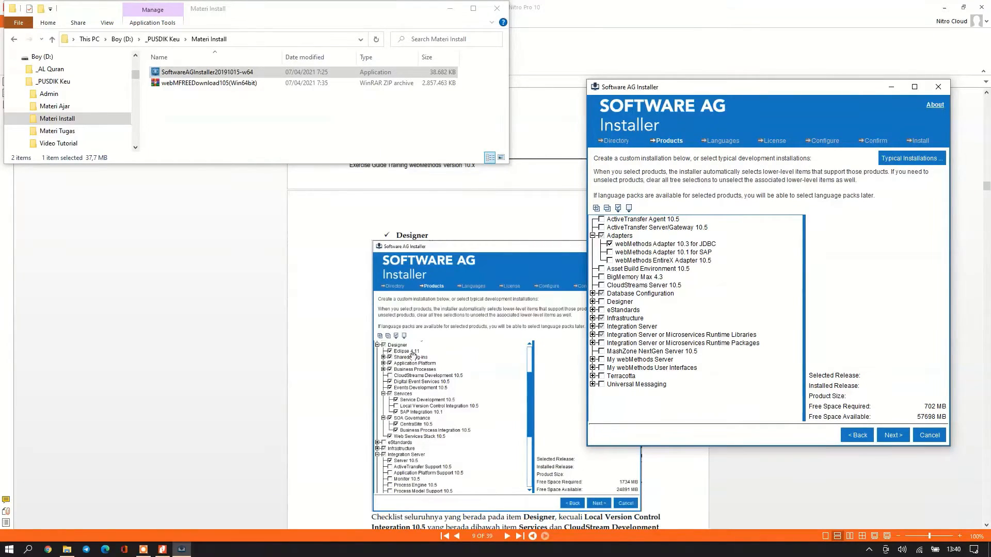
click(593, 302)
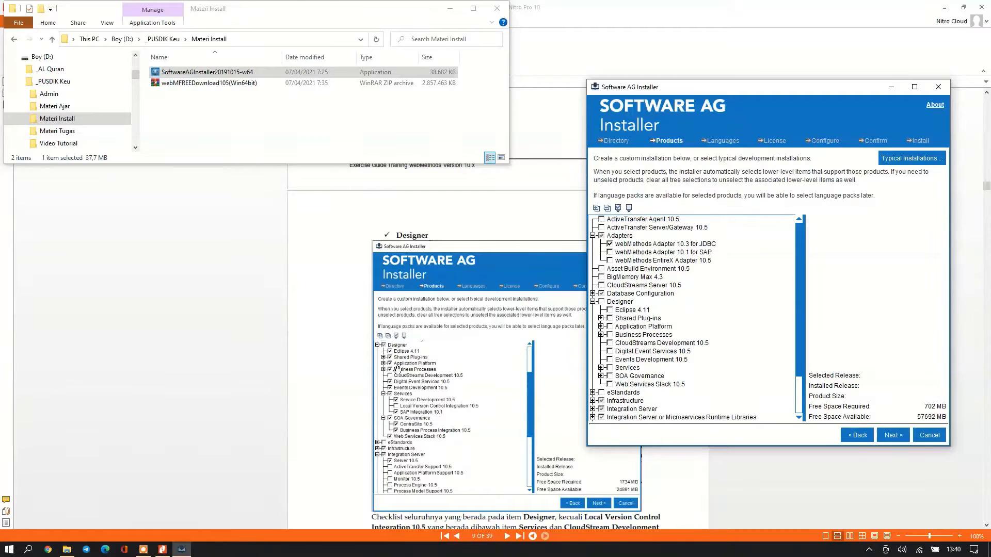
click(610, 312)
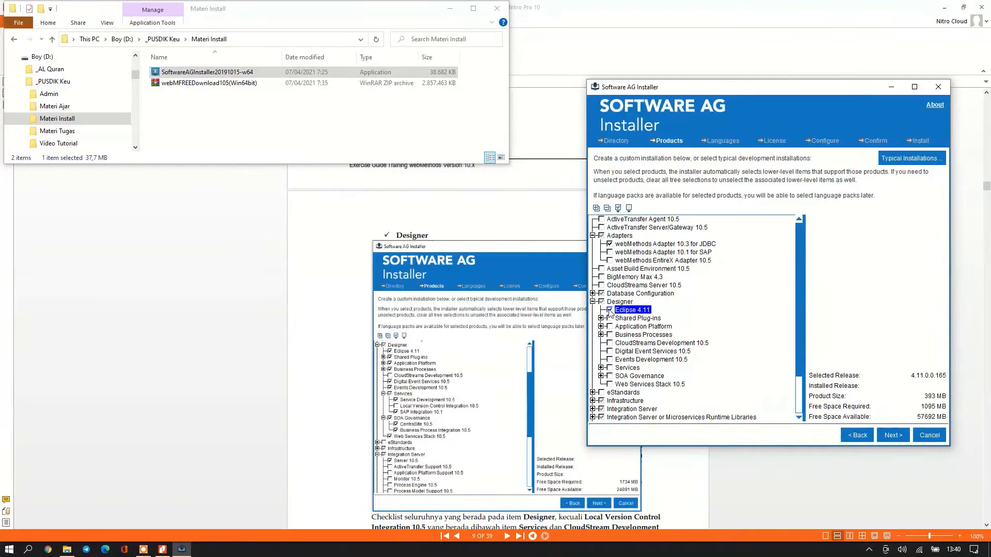
click(611, 320)
click(611, 328)
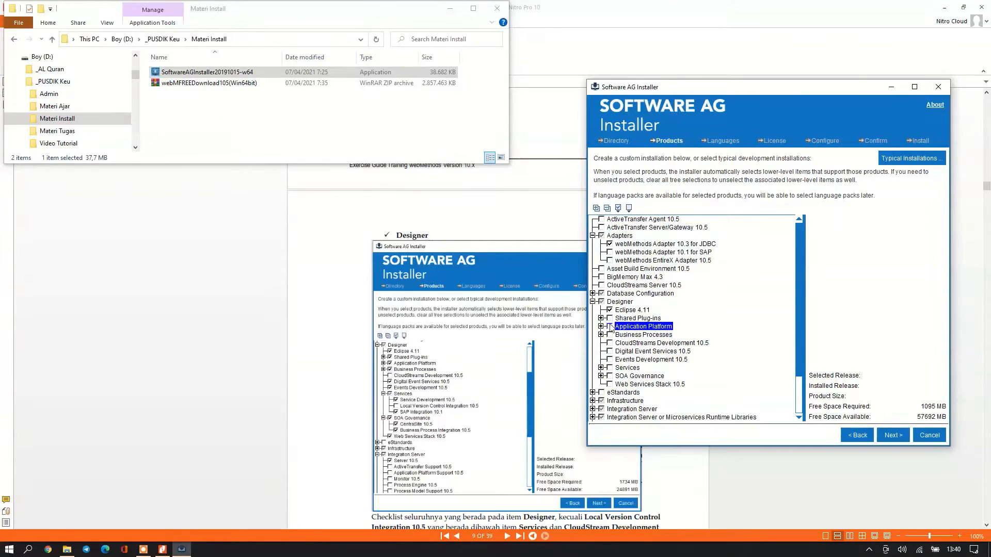
click(610, 327)
click(611, 337)
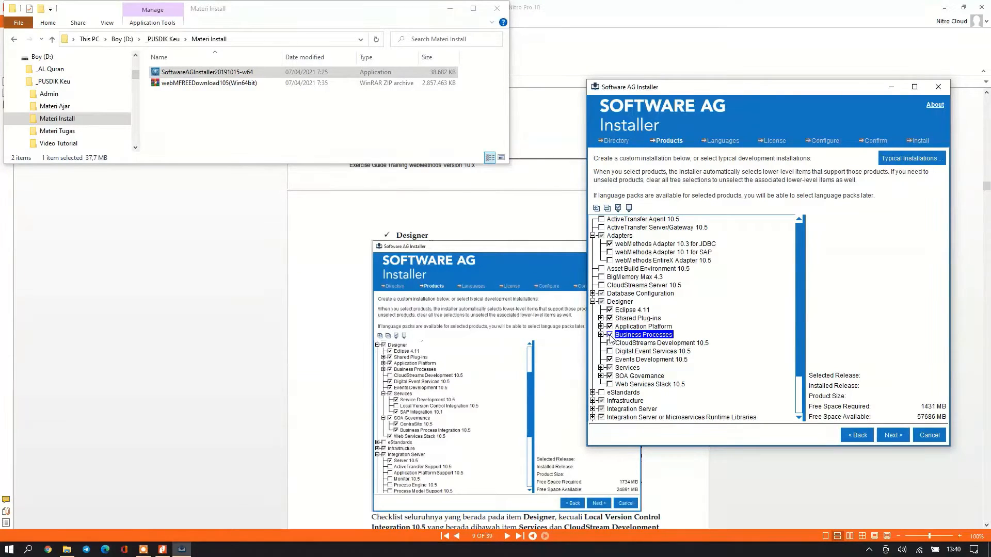
click(611, 343)
click(611, 352)
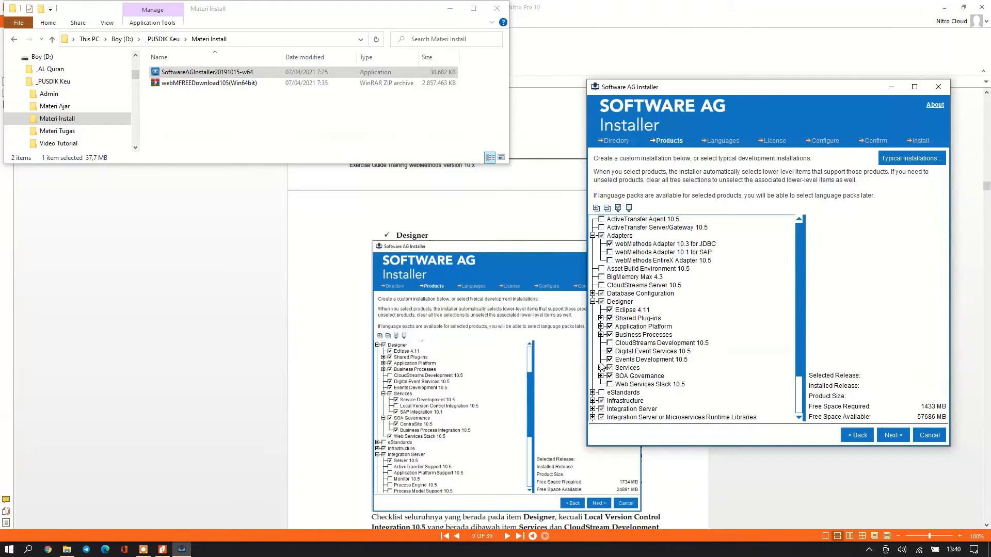
click(600, 368)
click(618, 393)
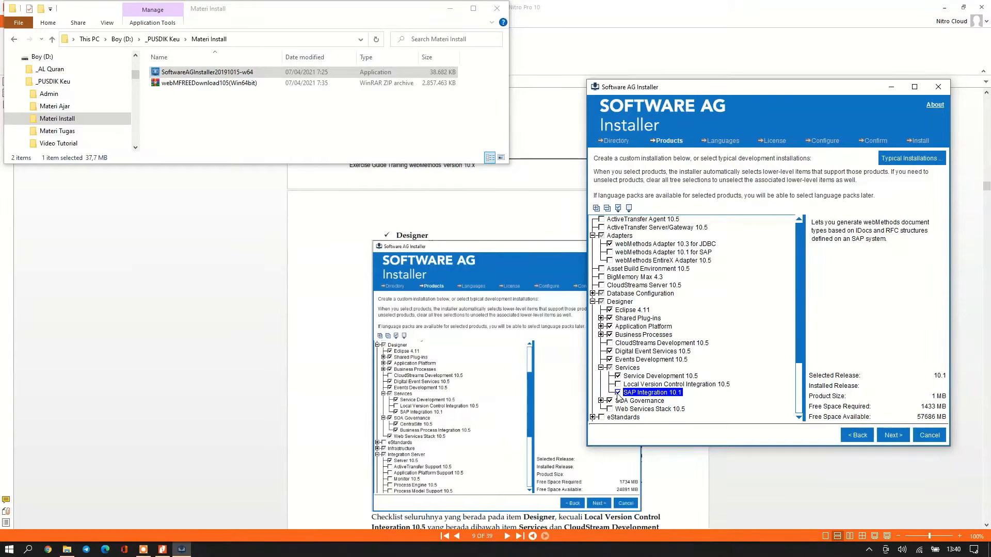
scroll(599, 387, down, 2)
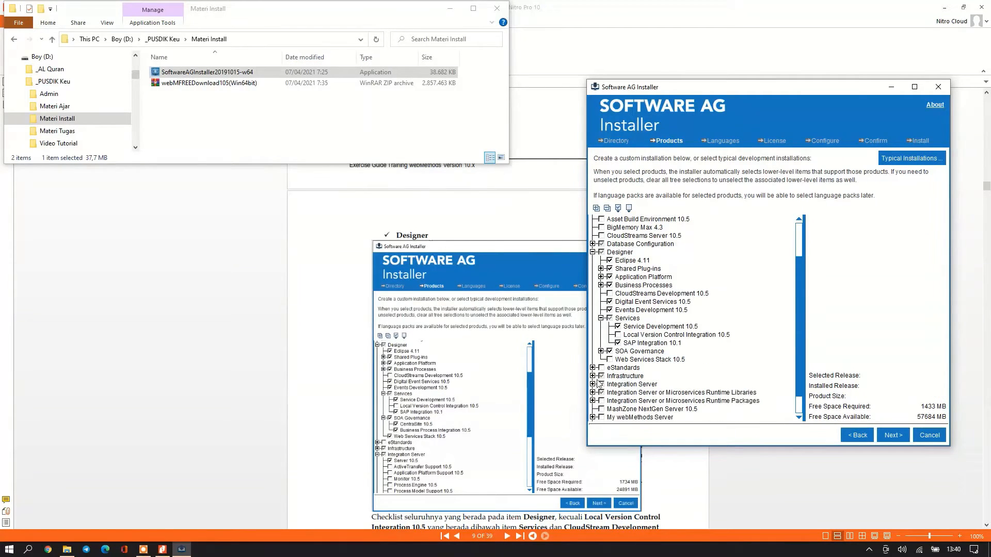
Expand SOA Governance and keep both its items, including Web Services Stack 10.5, selected.
click(601, 350)
click(651, 367)
click(624, 352)
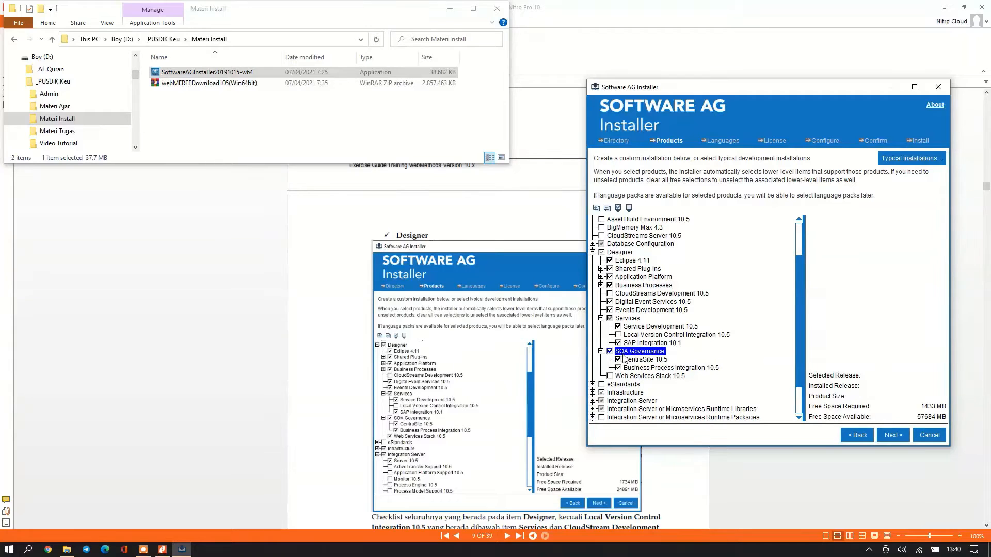
click(650, 367)
click(610, 376)
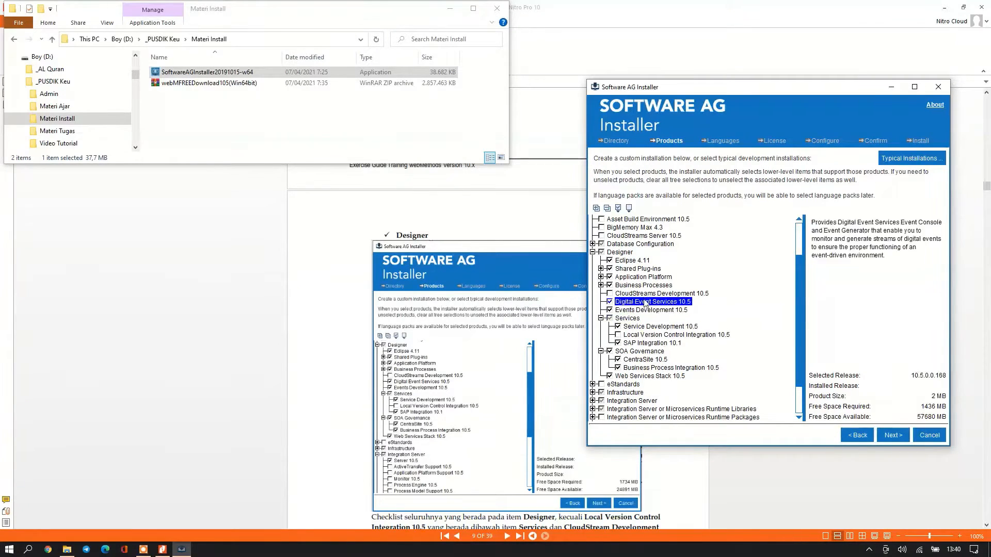
scroll(470, 429, down, 3)
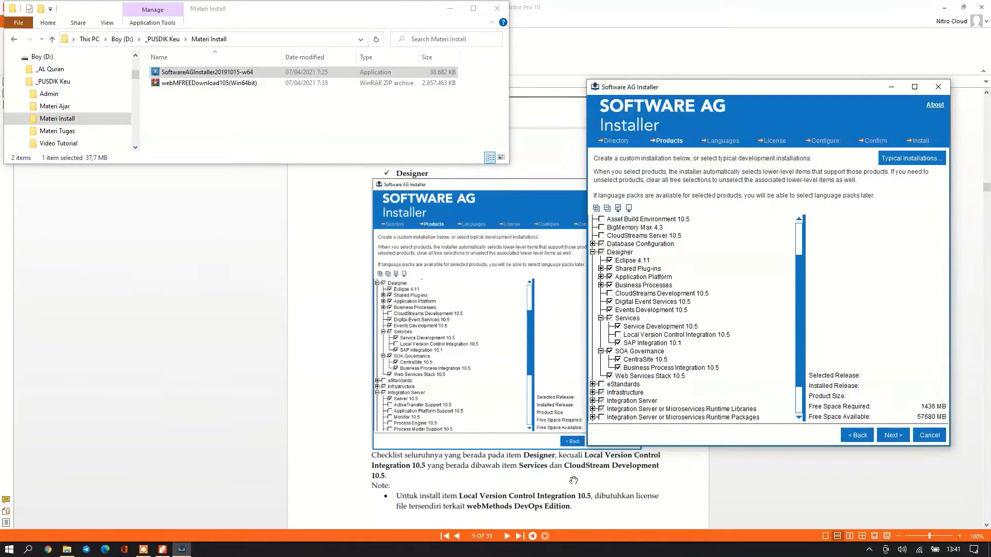
scroll(532, 511, down, 1)
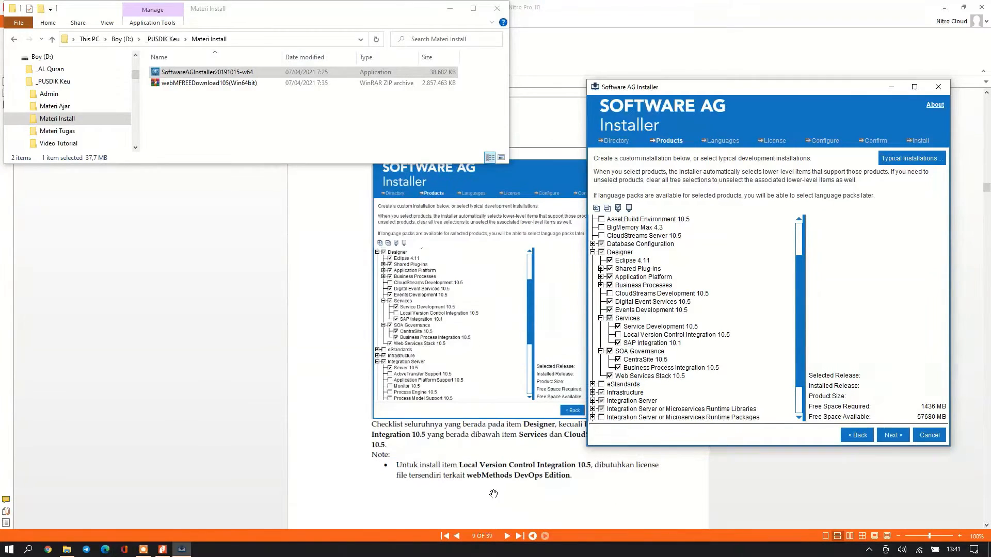
Expand Integration Server and include its Server 10.5 component.
scroll(481, 472, down, 5)
scroll(481, 472, down, 10)
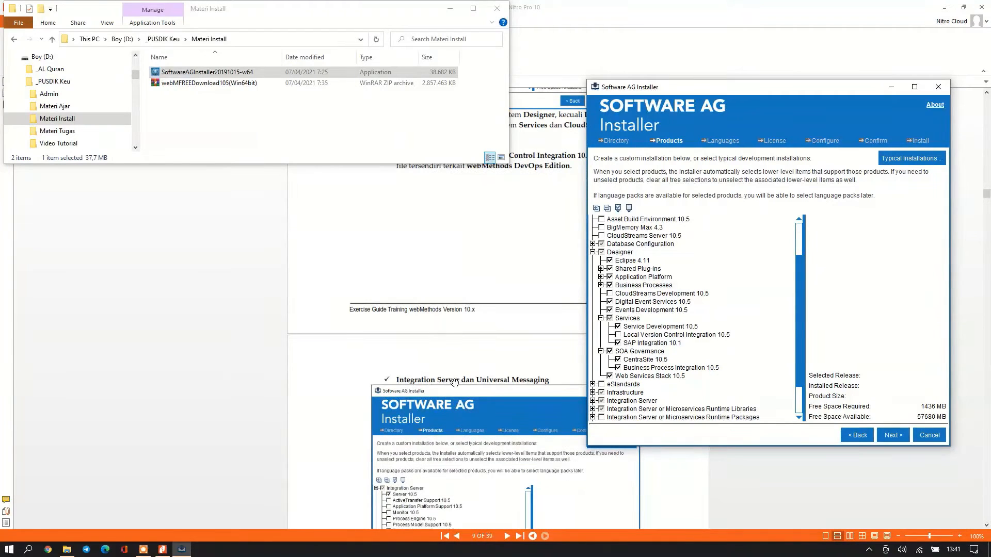
scroll(481, 369, down, 9)
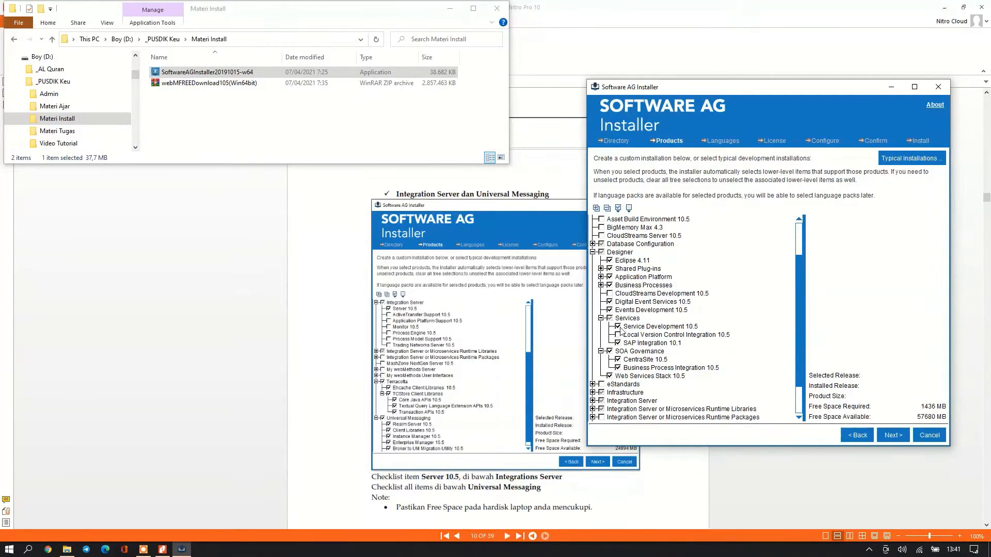
scroll(635, 351, down, 2)
click(645, 368)
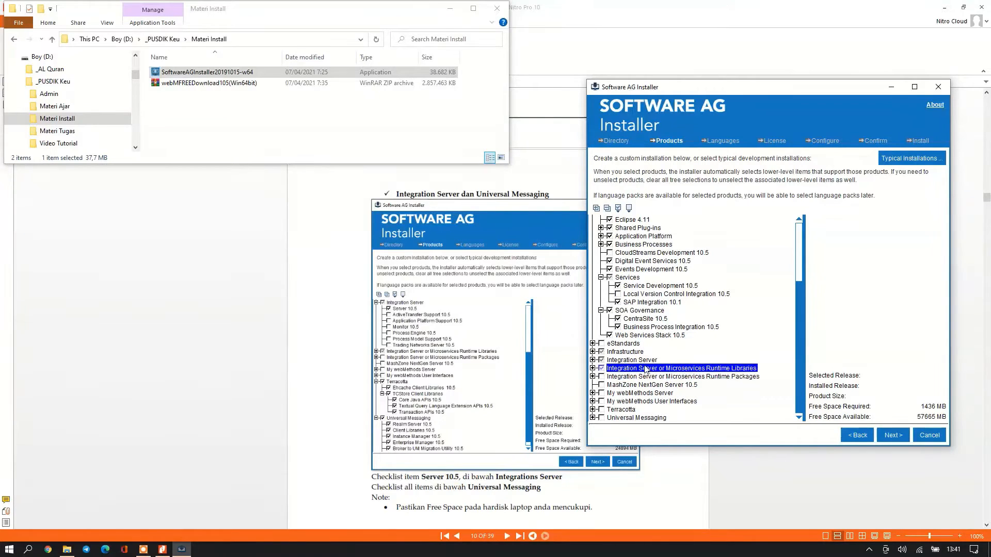
click(593, 361)
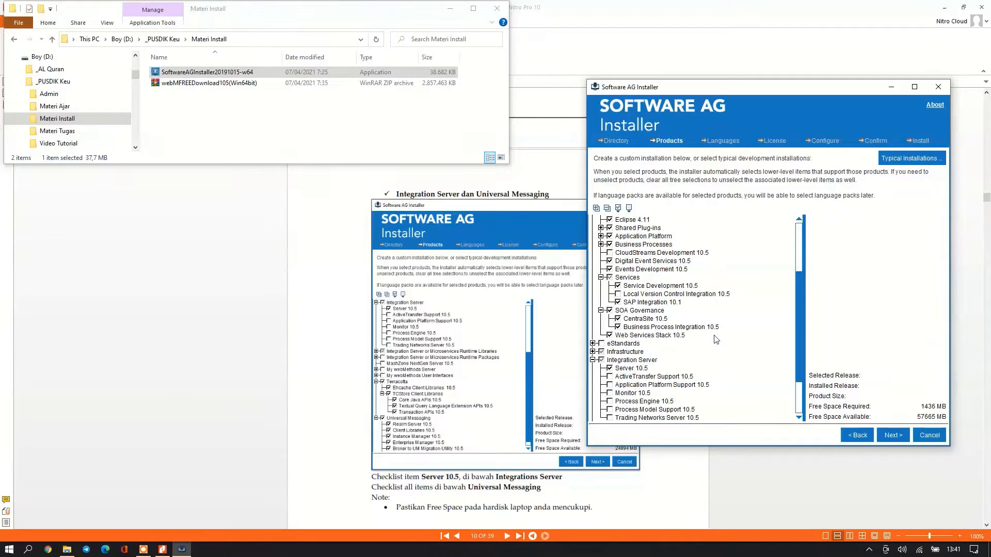
scroll(707, 361, down, 3)
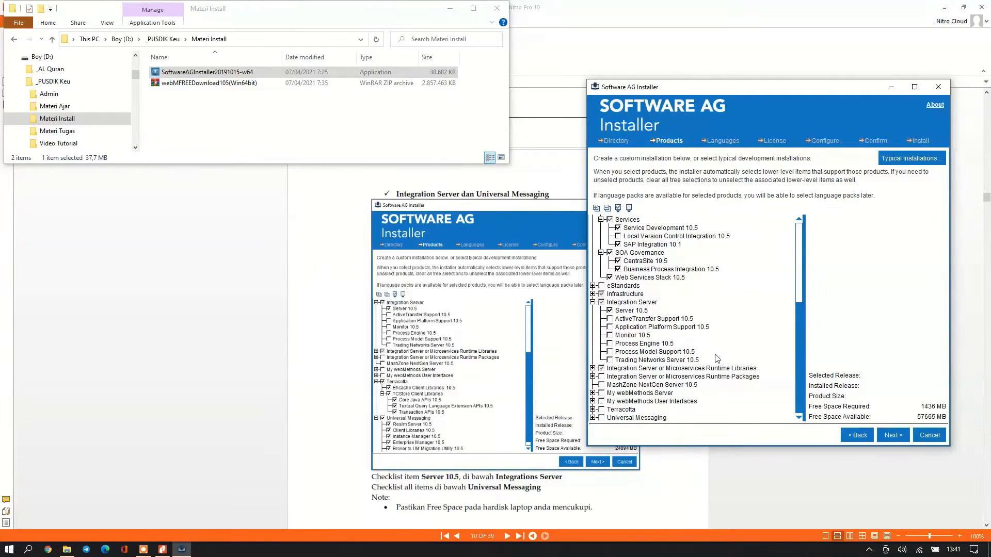
Include Terracotta with all its libraries, including TCStore Client Libraries.
click(593, 410)
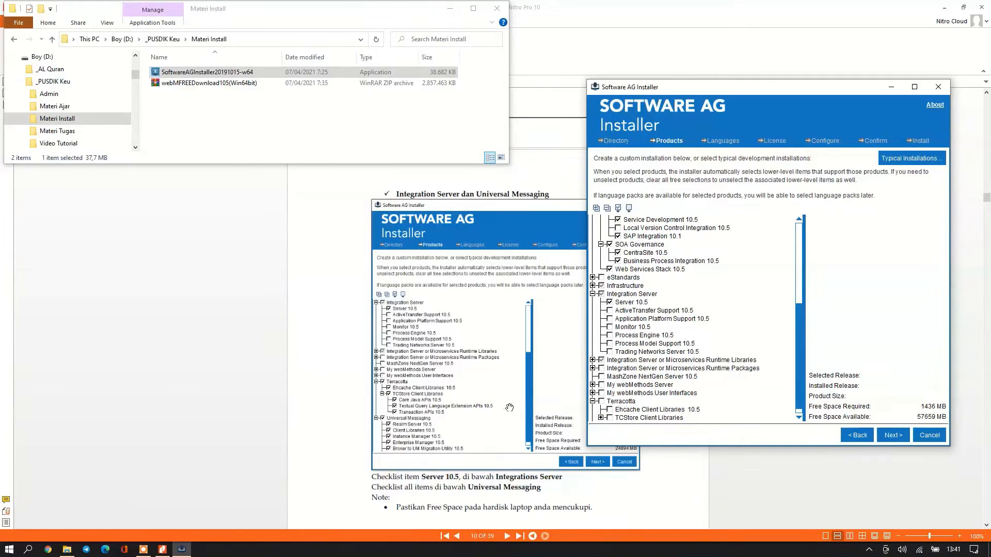
click(604, 402)
click(602, 402)
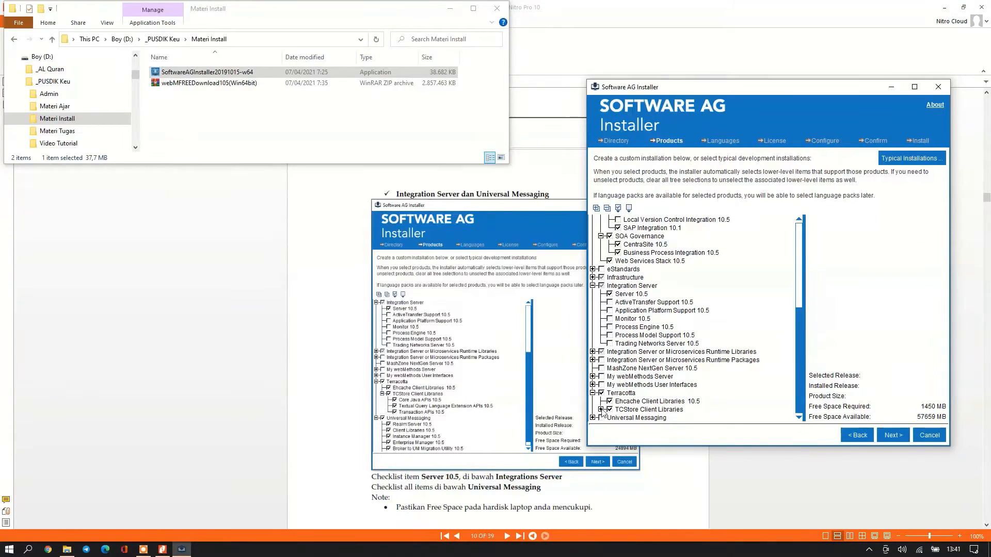
click(601, 409)
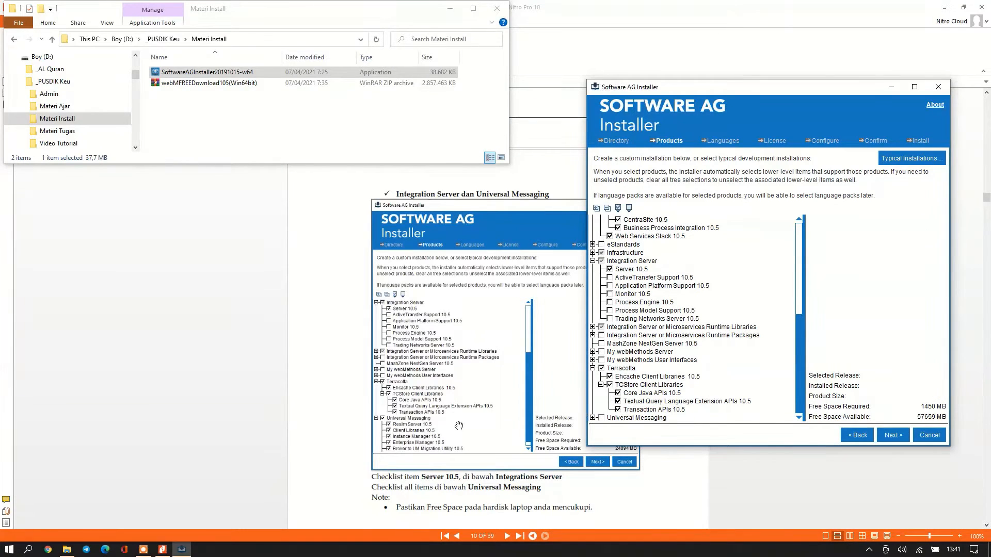
Include every Universal Messaging component, raising the required space to 1734 MB.
click(593, 418)
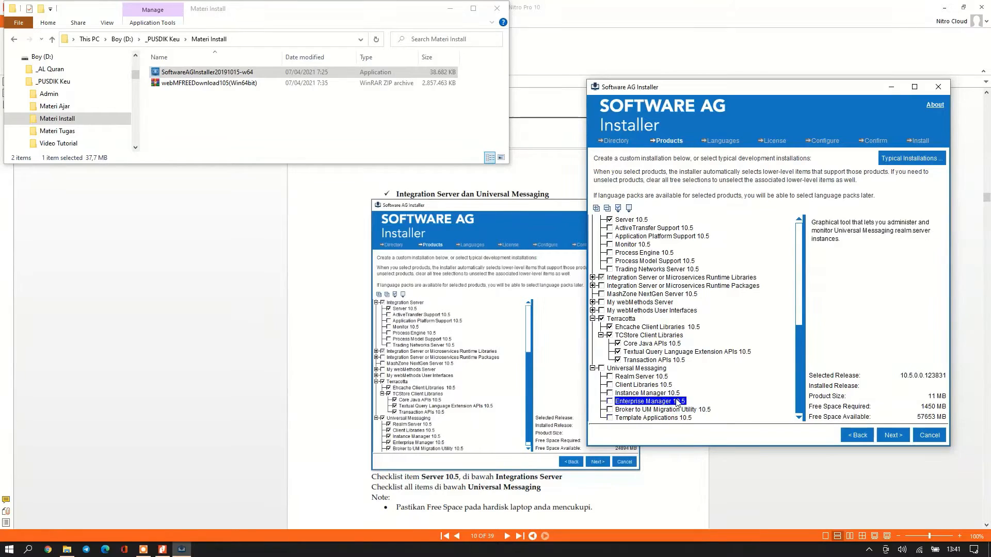
click(601, 368)
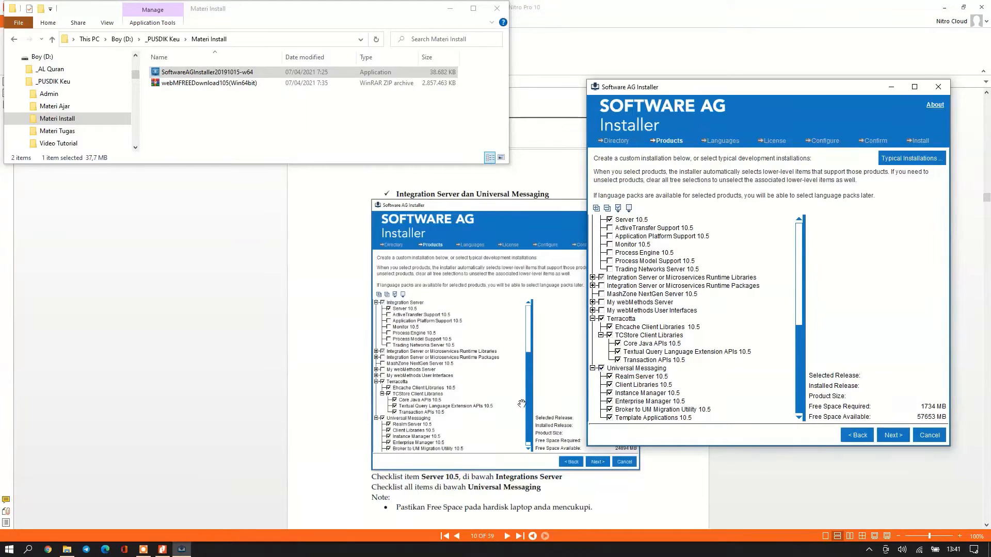
scroll(638, 356, up, 1)
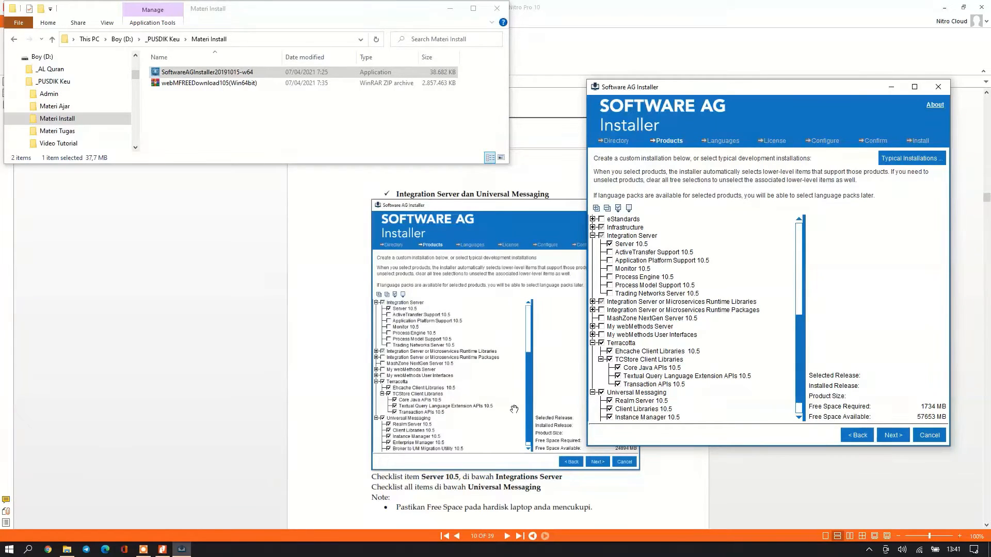
scroll(495, 412, down, 1)
scroll(495, 413, down, 1)
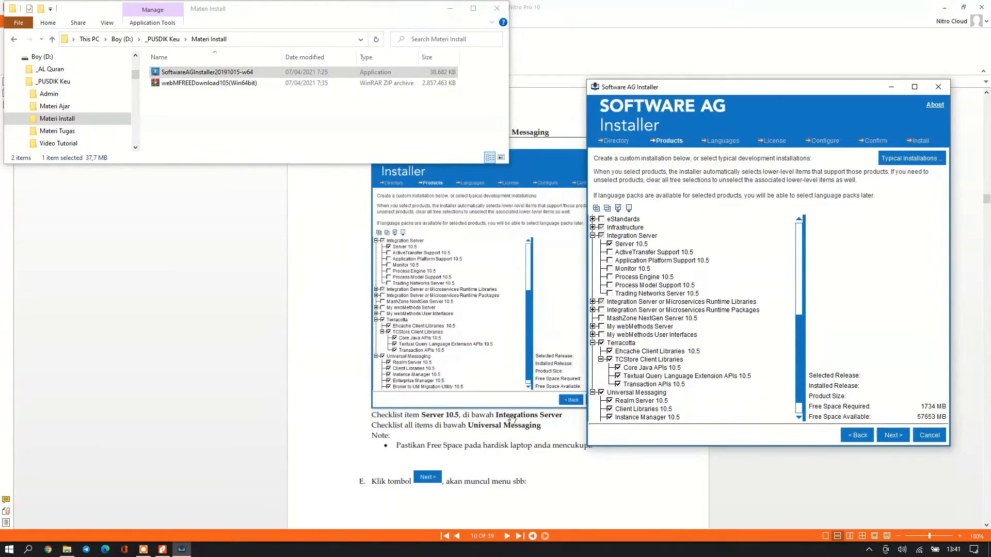
scroll(512, 419, up, 1)
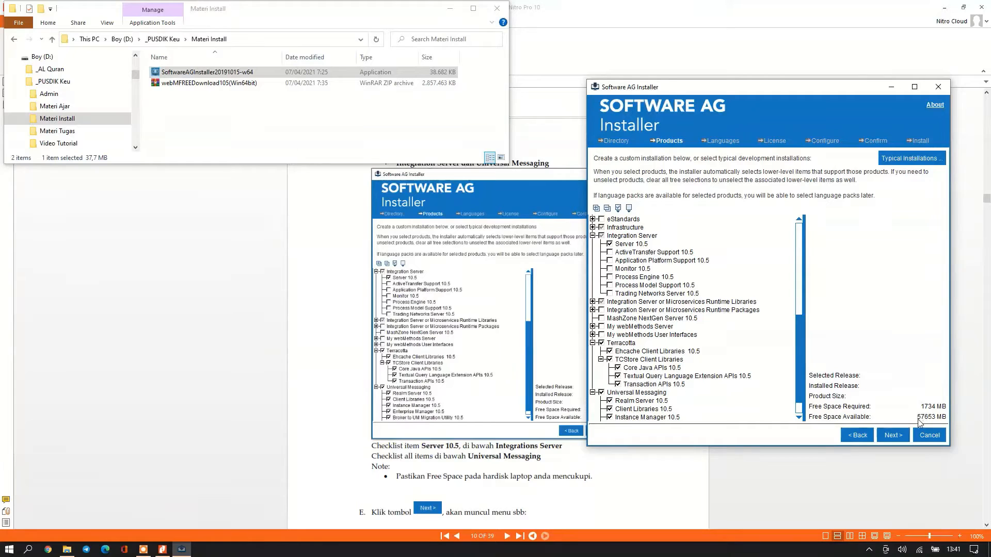
scroll(469, 505, down, 3)
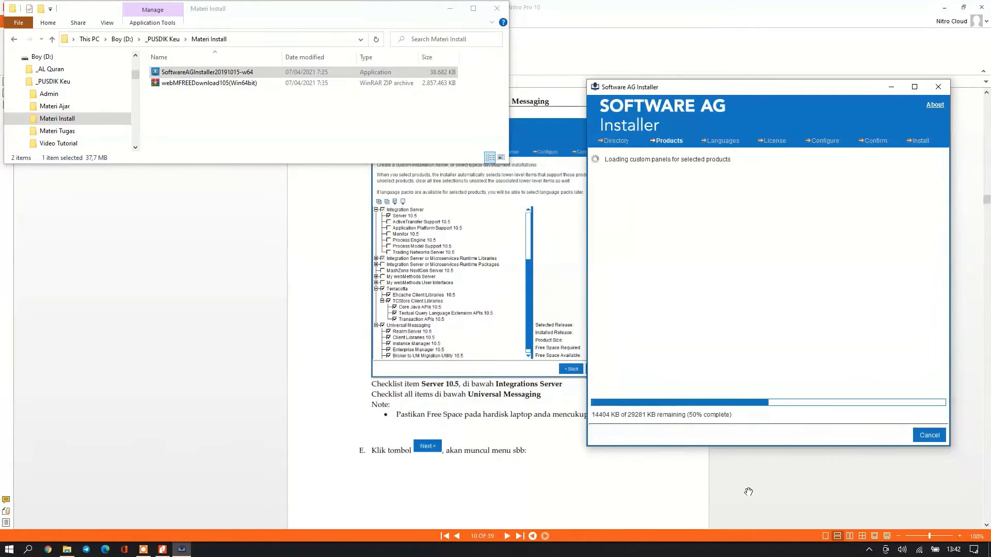
Tick 'I have read and I agree to the terms of the license agreements'.
scroll(452, 467, down, 9)
scroll(452, 467, down, 13)
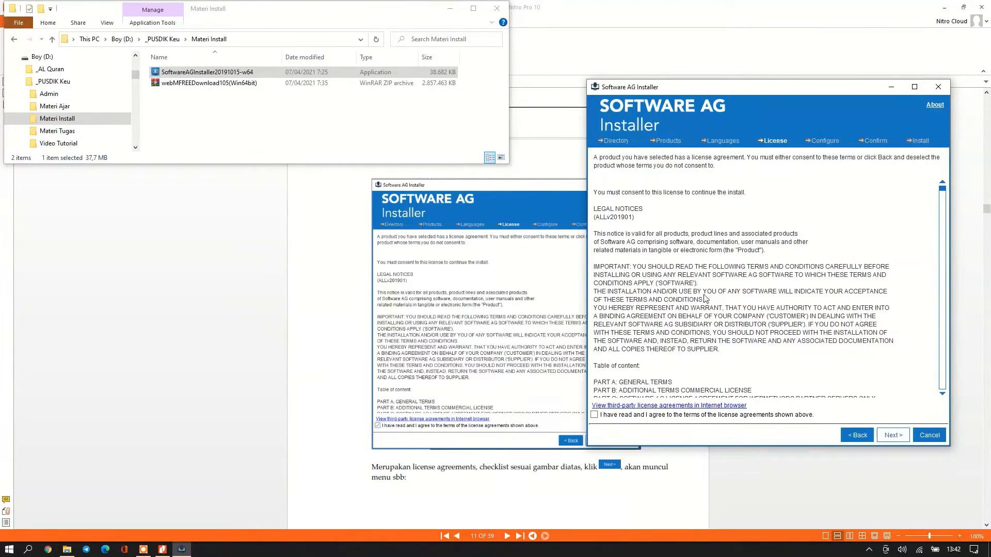
click(595, 415)
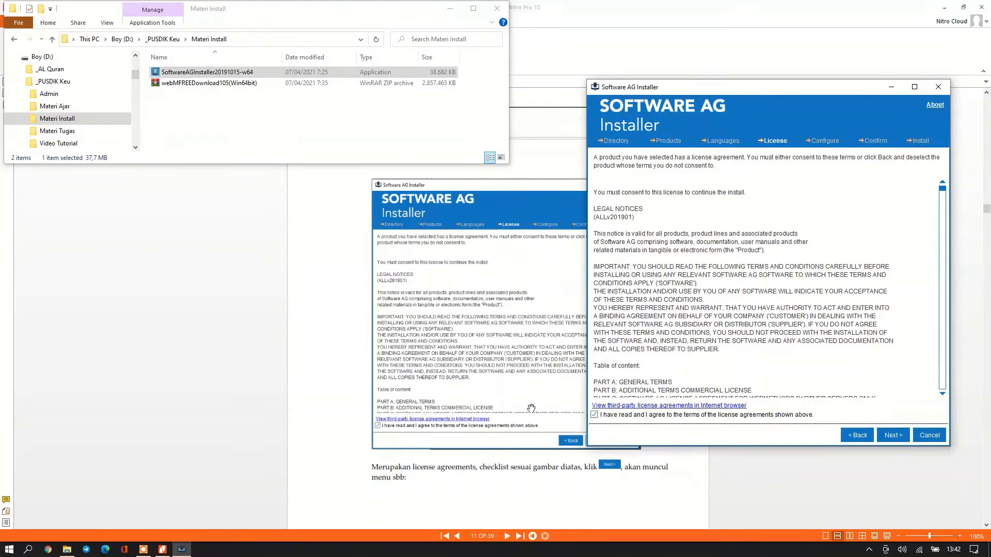
scroll(531, 409, down, 4)
scroll(523, 411, down, 12)
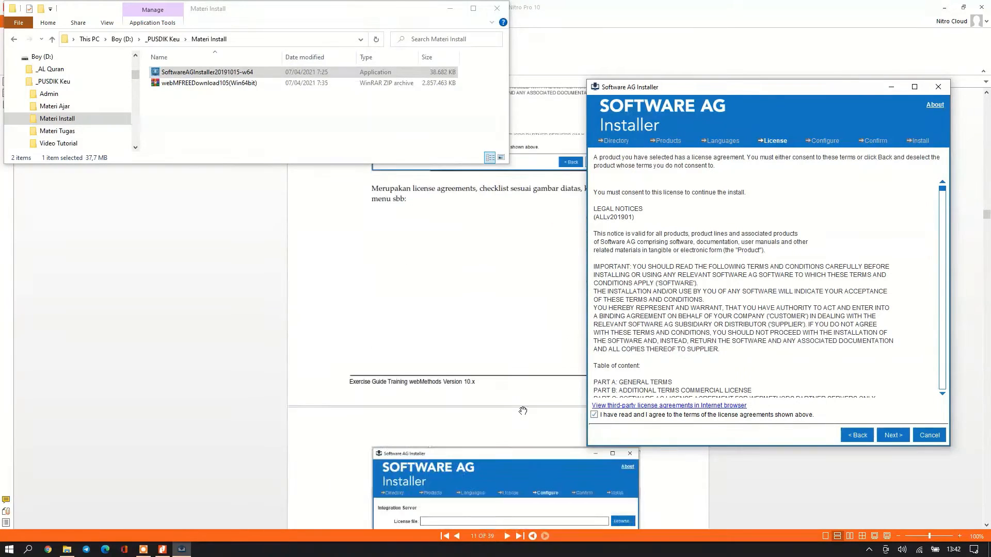
Advance to the Integration Server Configure step and open the Day 1 folder in Explorer.
click(891, 436)
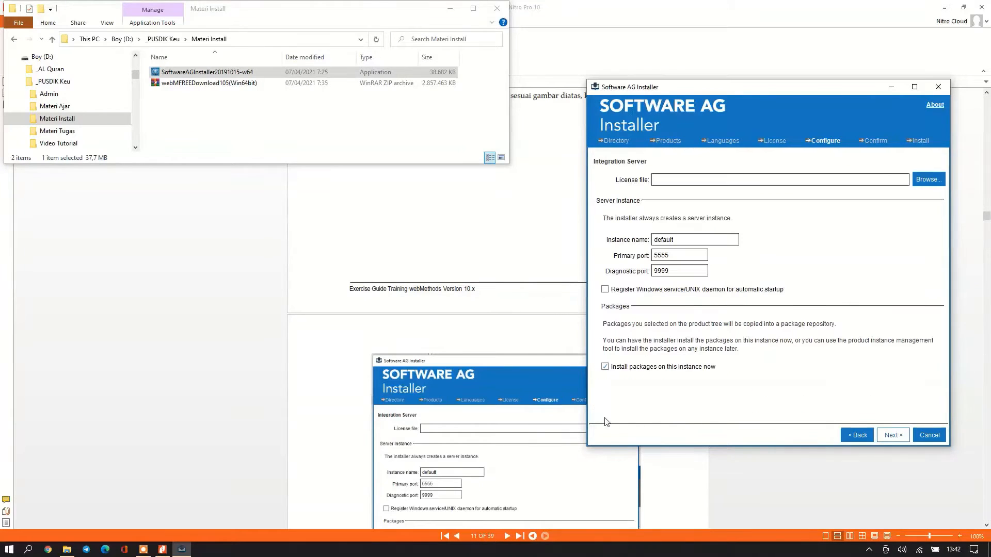
scroll(490, 408, down, 5)
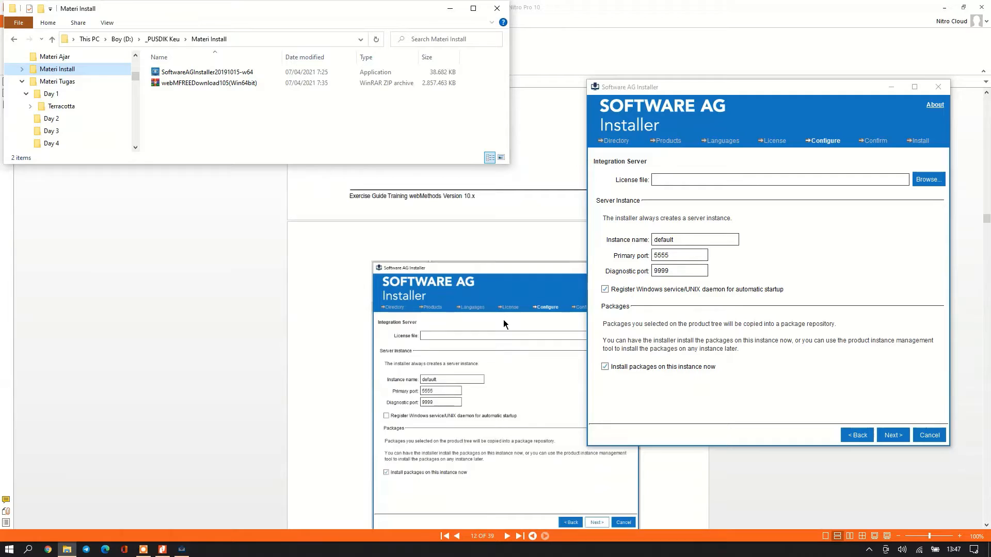
scroll(504, 320, down, 3)
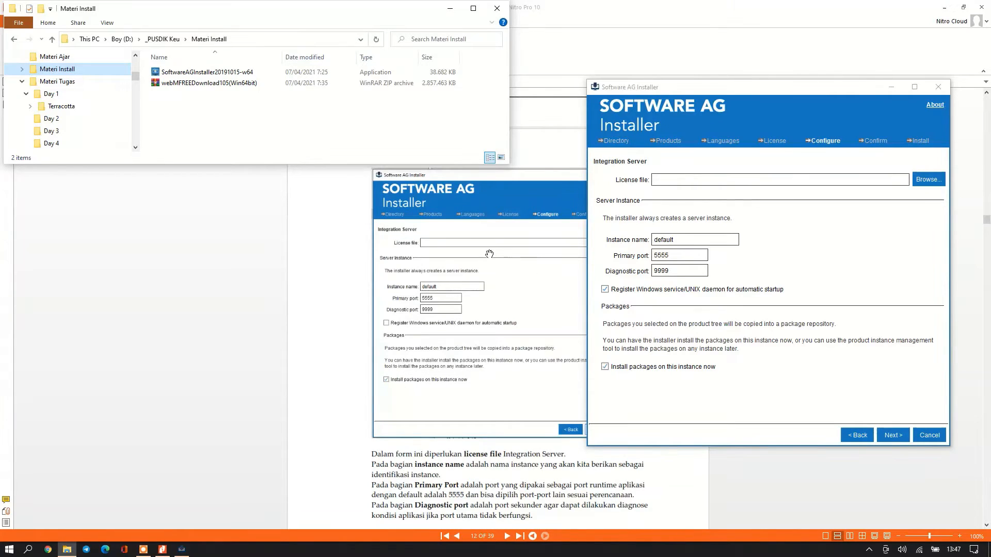
scroll(476, 373, down, 3)
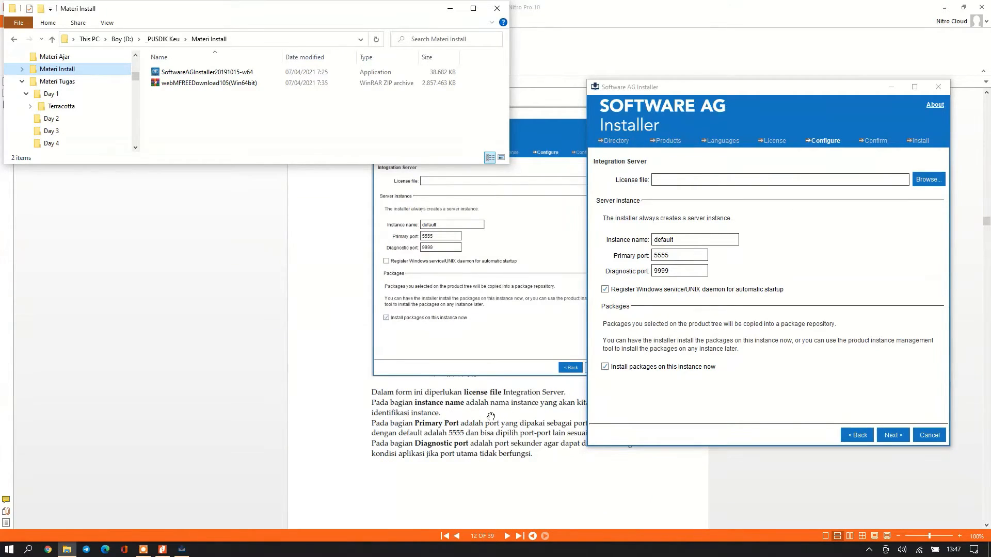
scroll(510, 419, down, 18)
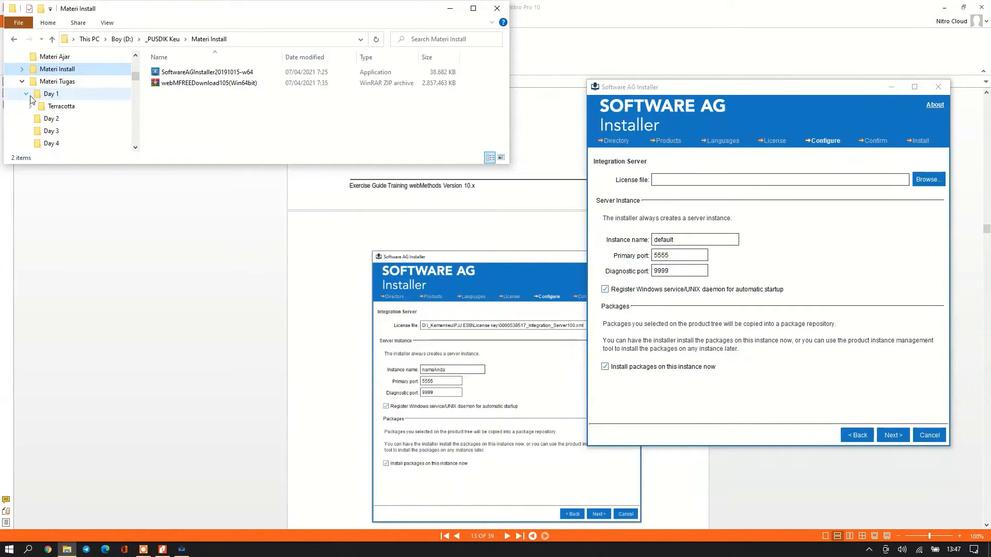
click(53, 94)
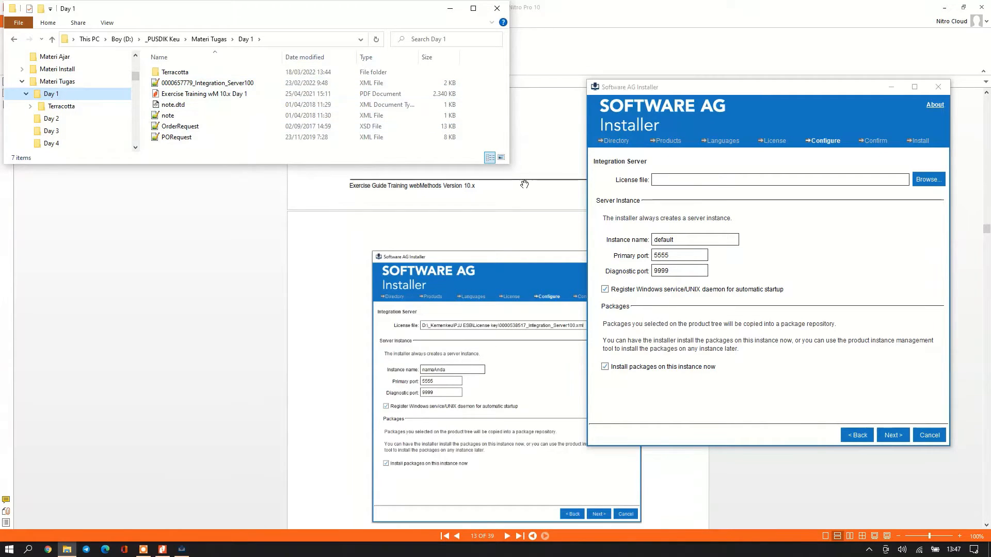
Choose the Integration Server license XML file from the Day 1 folder.
click(936, 182)
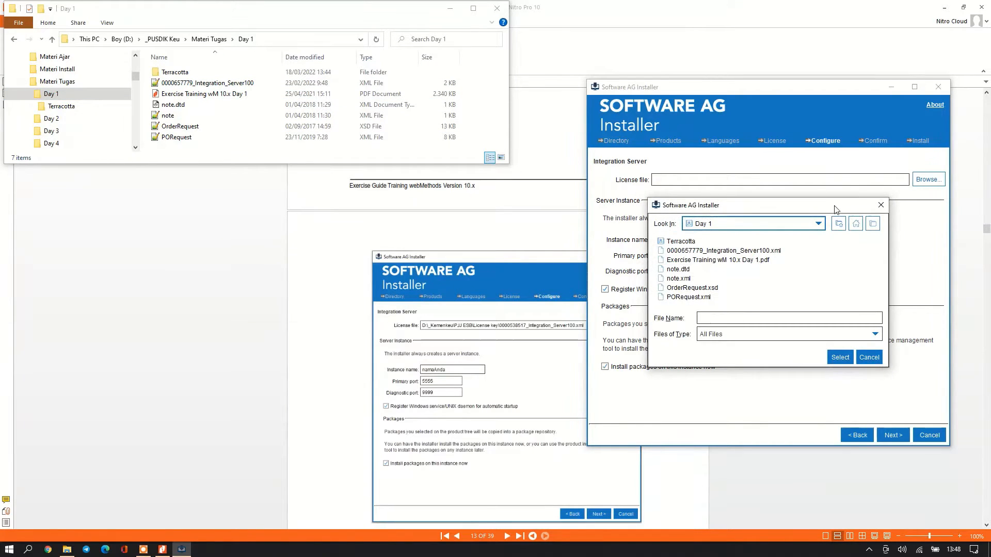
click(769, 251)
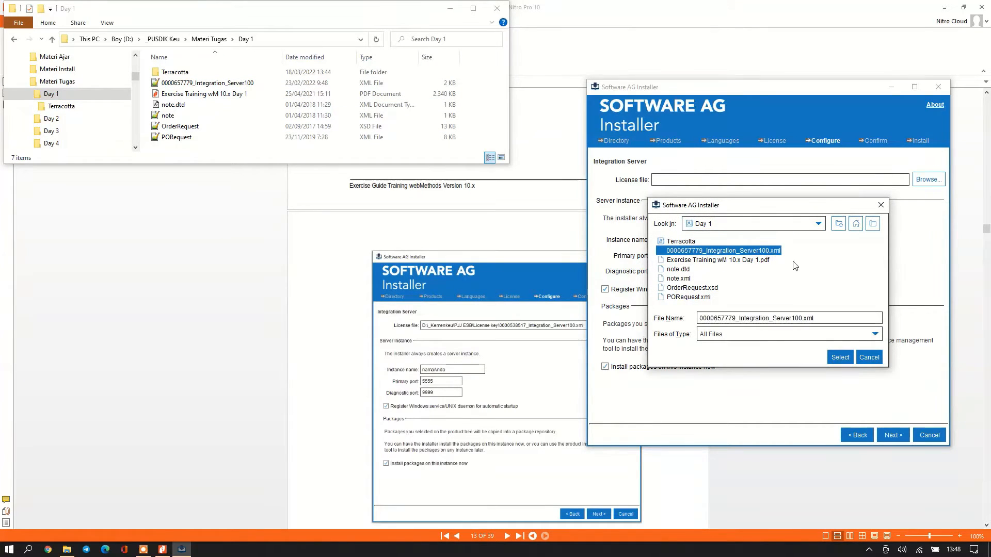
click(840, 357)
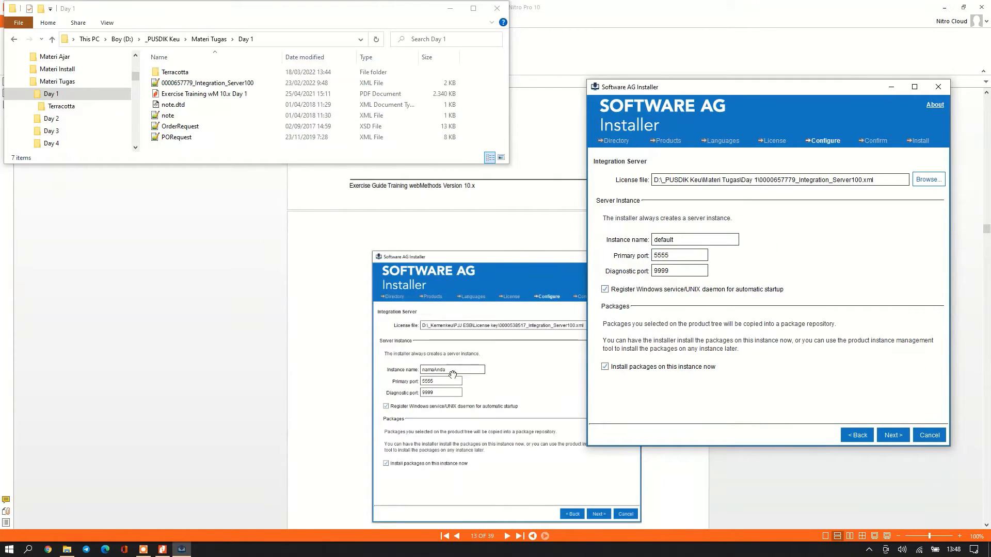
Rename the instance from 'default' to IS_Nugroho, leaving ports 5555 and 9999 unchanged.
drag(681, 239, 623, 245)
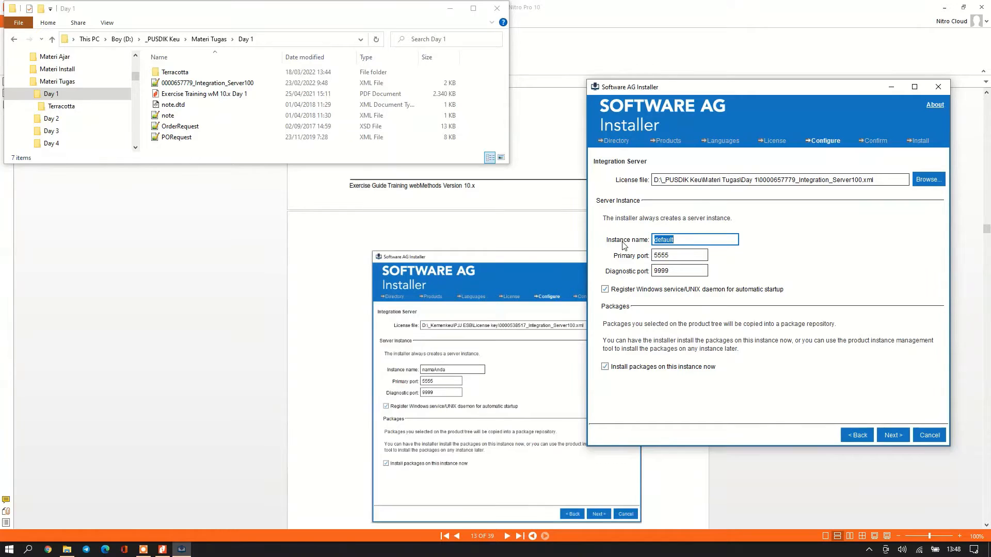
text(IS_Nugroho)
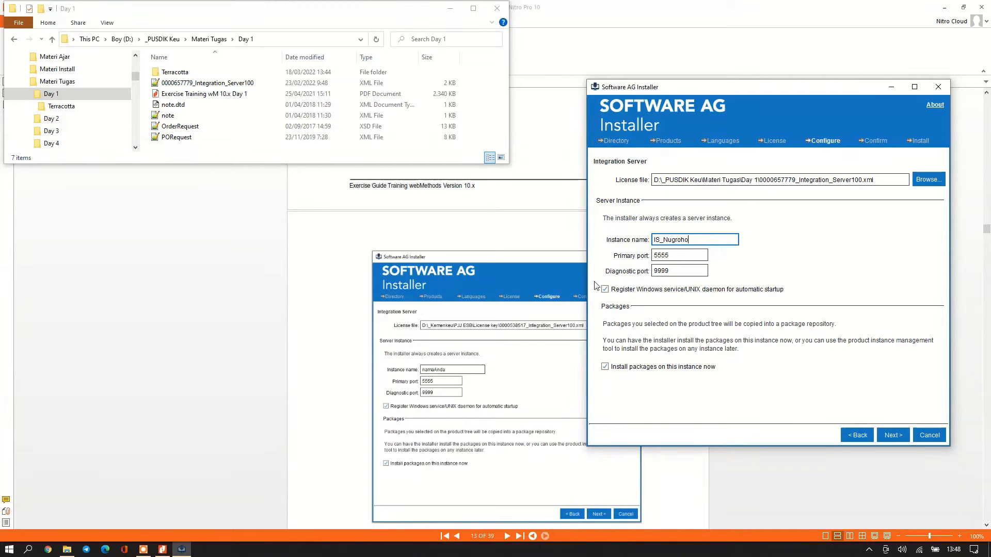
scroll(499, 363, down, 1)
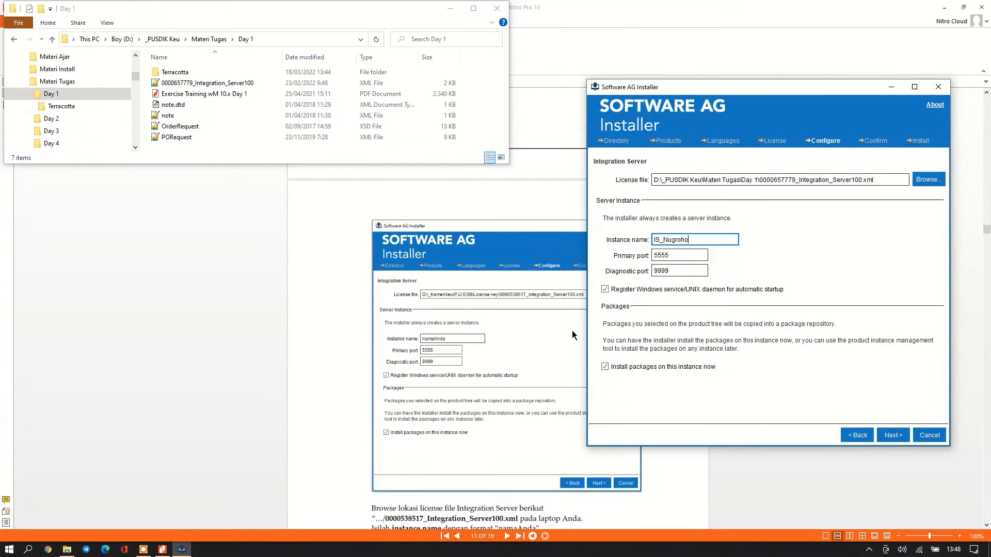
scroll(572, 336, down, 3)
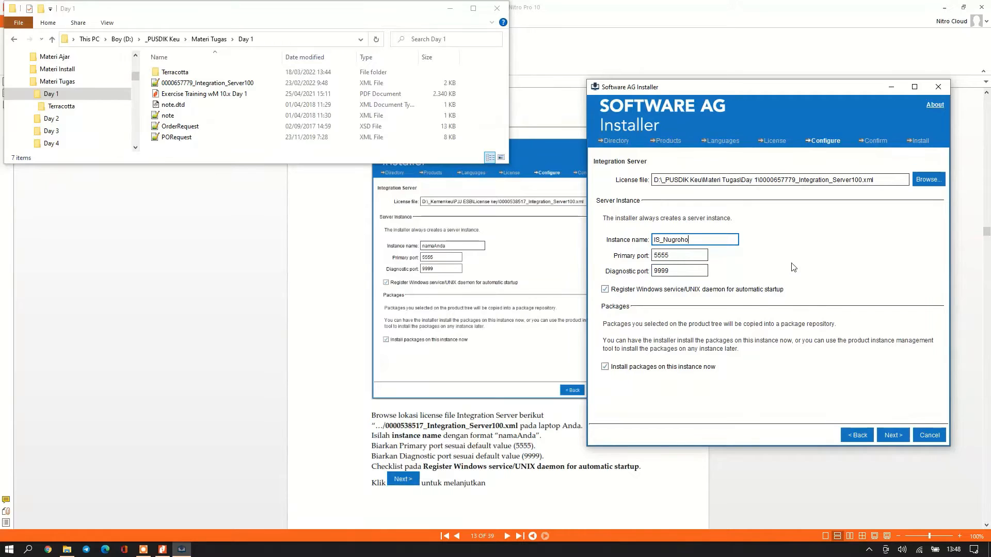
Accept the server instance settings and keep the embedded database connection.
click(890, 435)
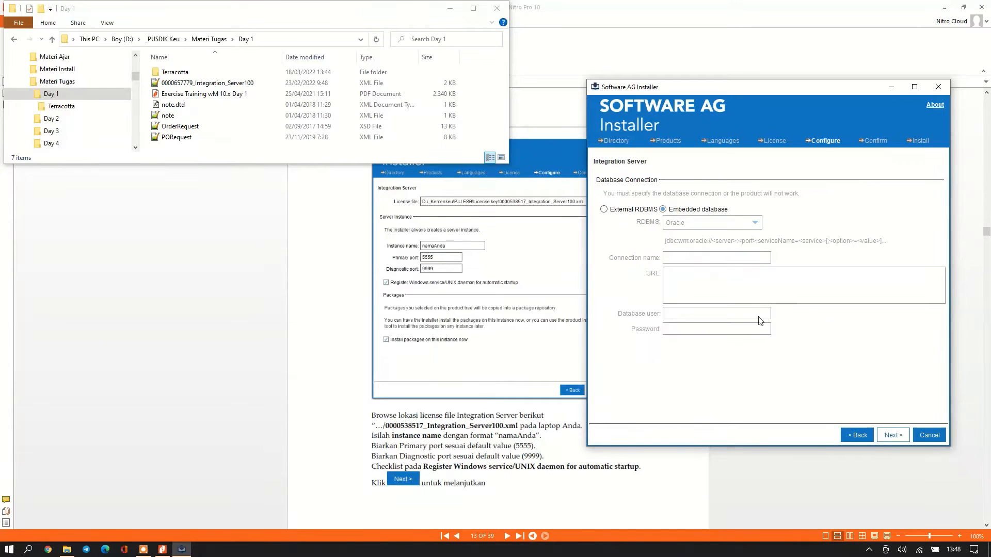
scroll(499, 394, down, 4)
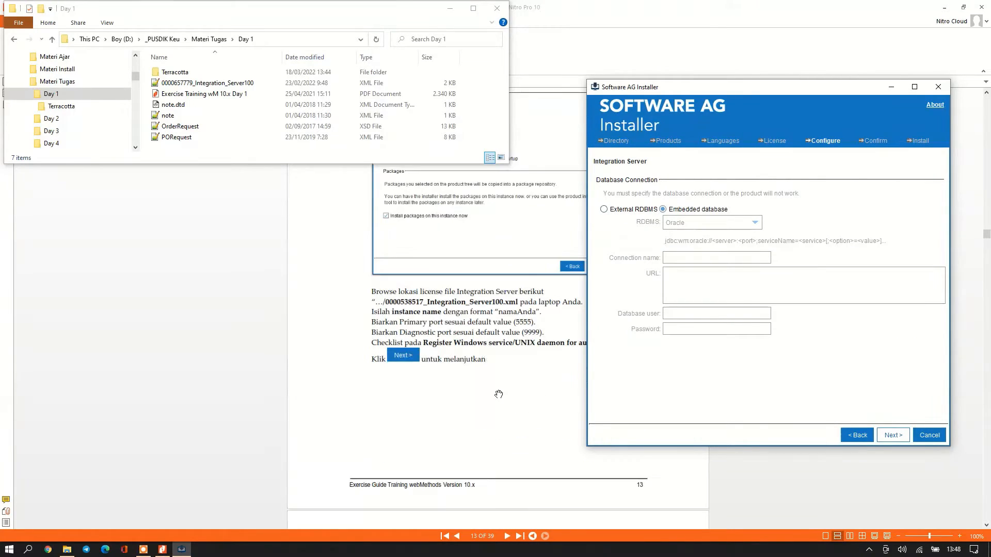
scroll(498, 394, down, 12)
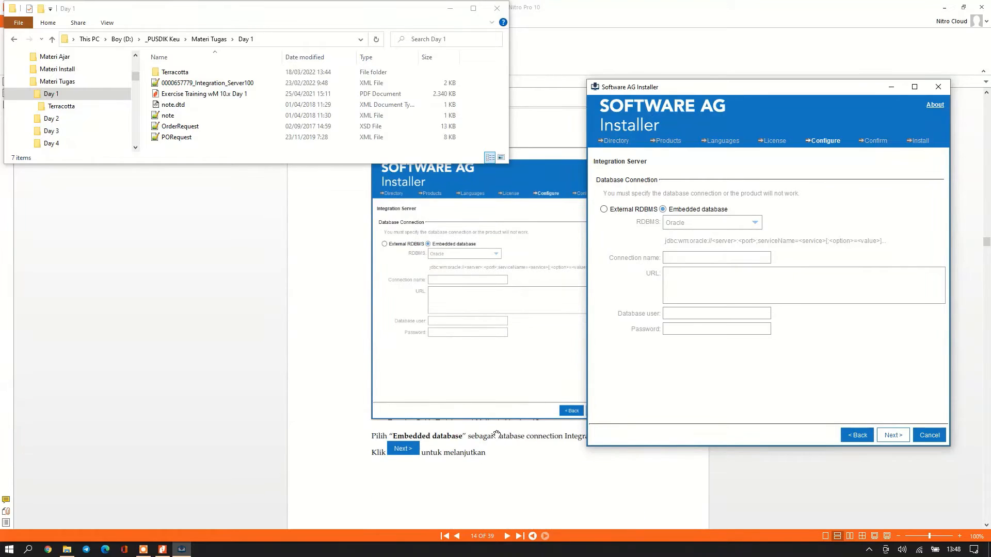
click(894, 435)
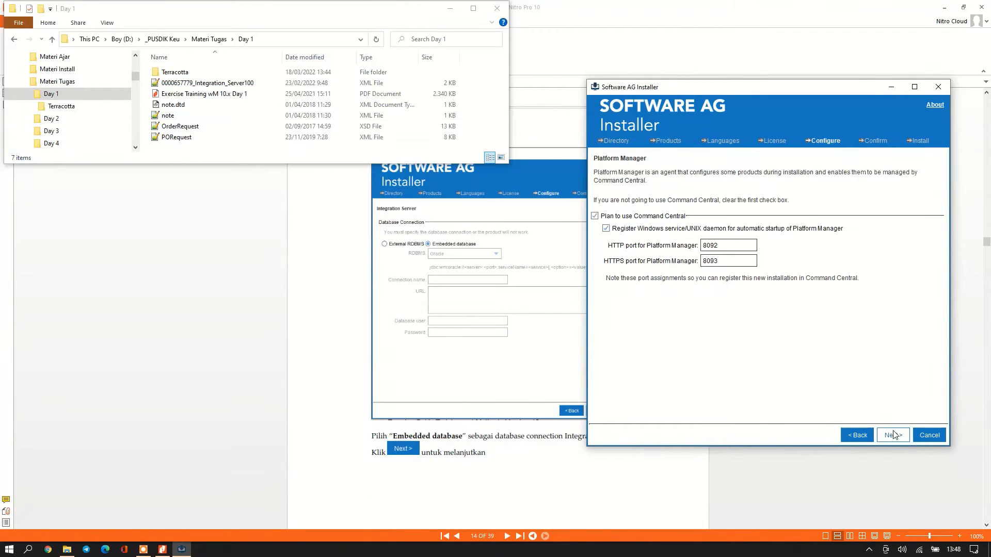
Uncheck 'Plan to use Command Central' and continue to Universal Messaging.
scroll(523, 385, down, 12)
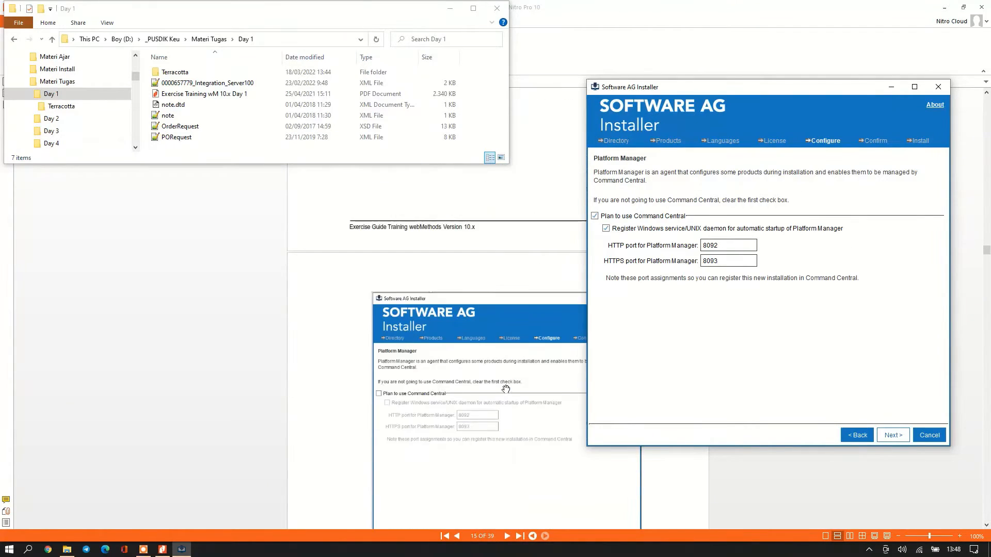
click(595, 217)
scroll(487, 344, down, 4)
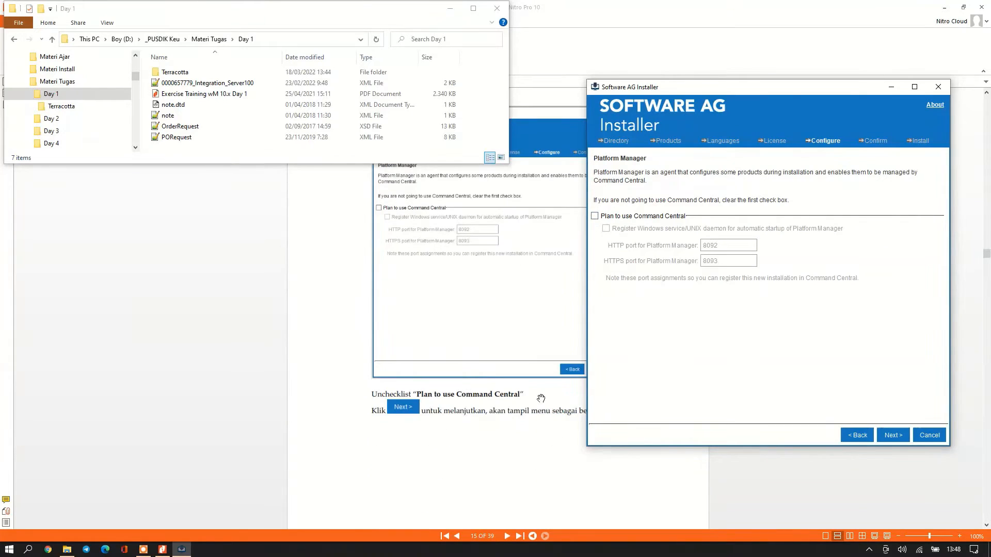
scroll(541, 399, up, 2)
click(898, 436)
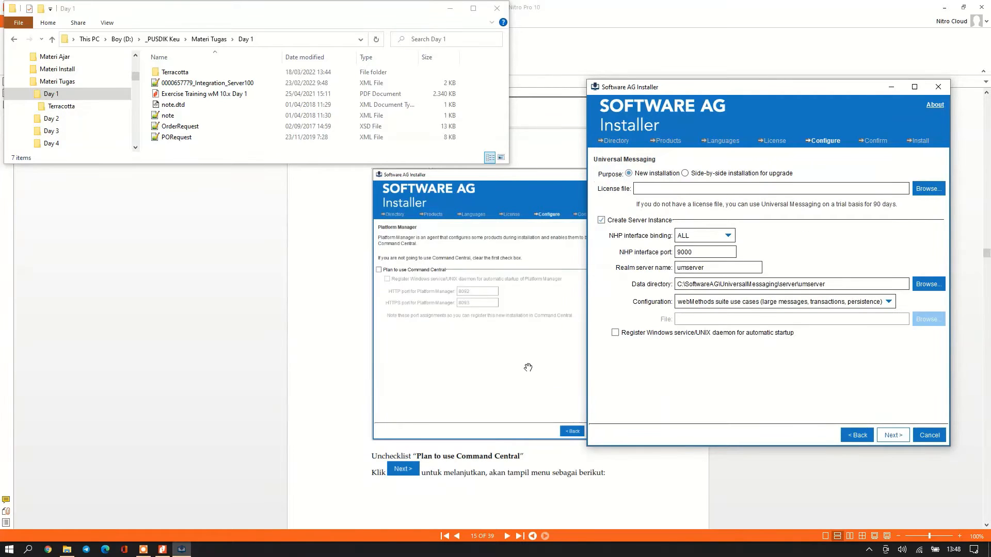
Review the Universal Messaging page, keeping realm server umserver on NHP port 9000.
scroll(532, 371, down, 3)
scroll(522, 364, down, 1)
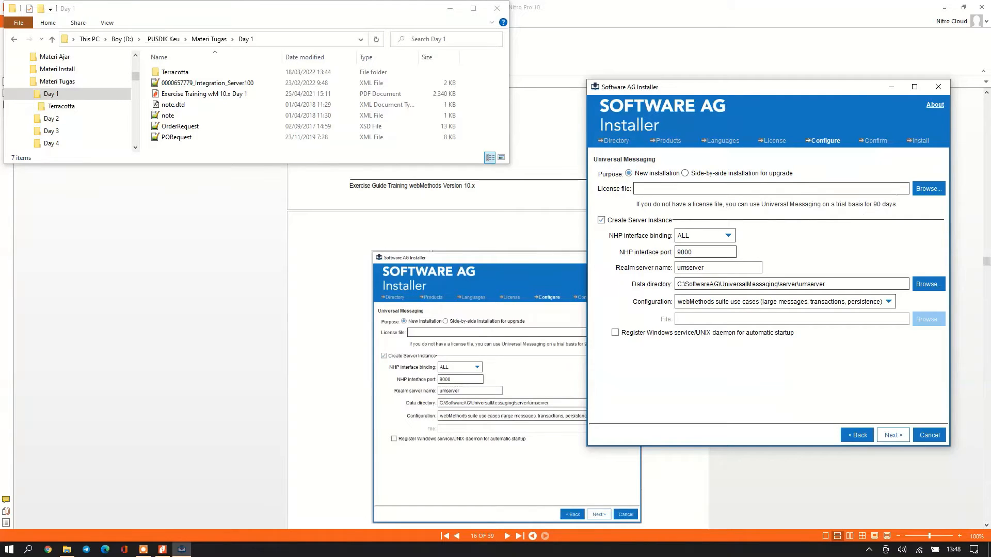
scroll(488, 350, up, 1)
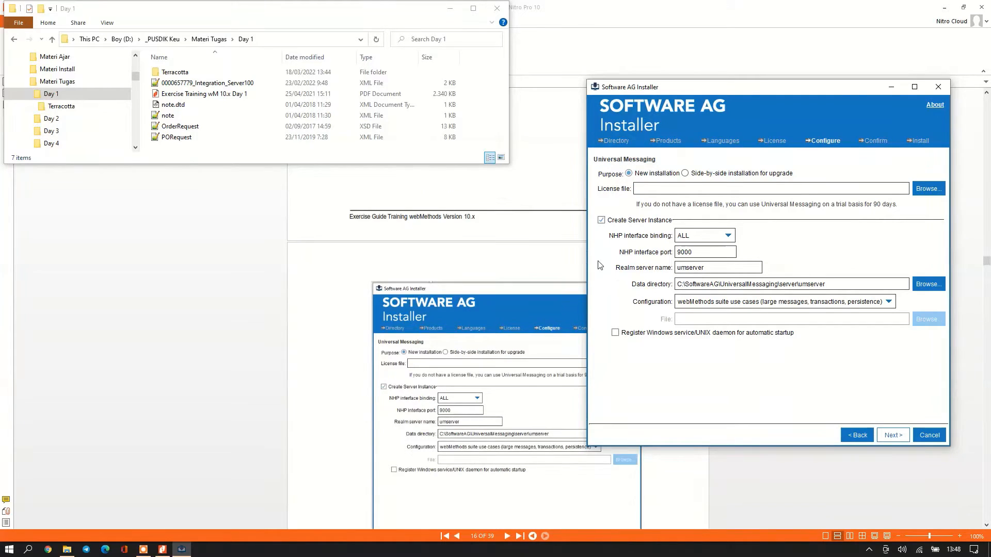
scroll(454, 394, down, 1)
scroll(465, 386, down, 2)
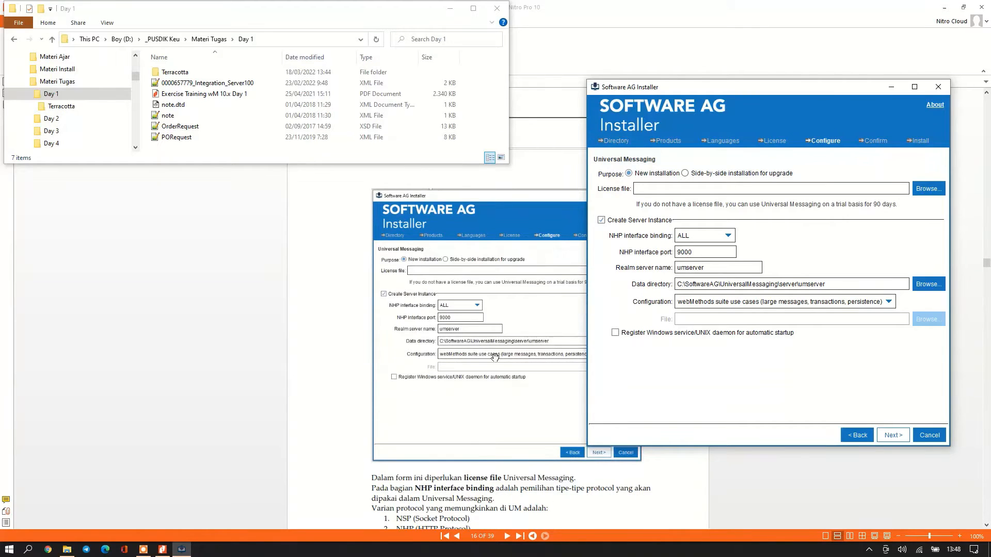
scroll(449, 392, down, 2)
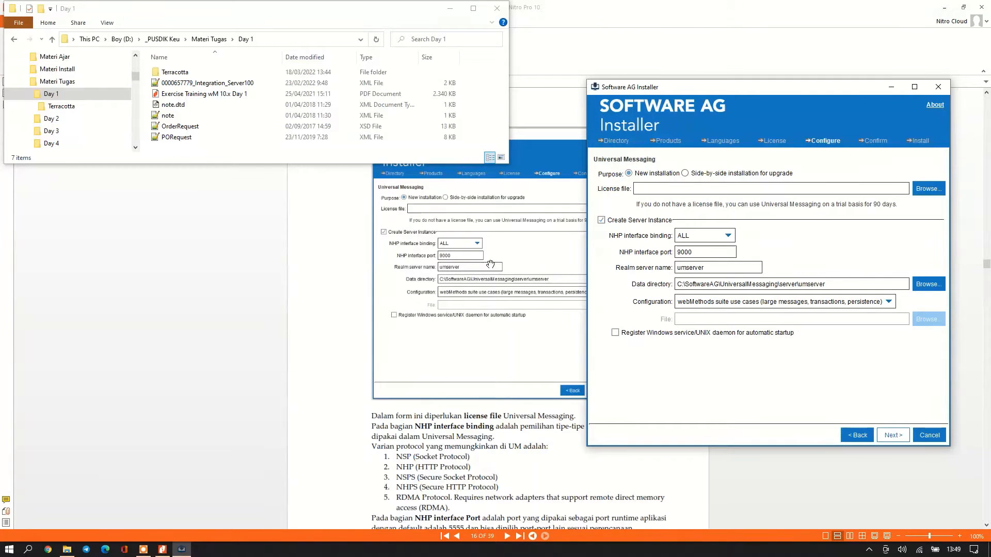
scroll(500, 463, down, 4)
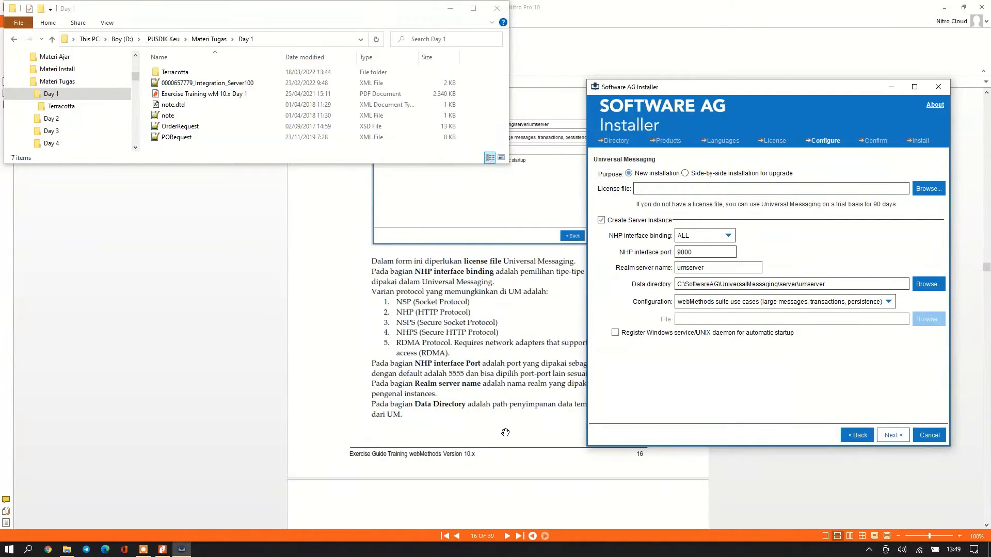
scroll(490, 413, down, 8)
scroll(493, 409, down, 3)
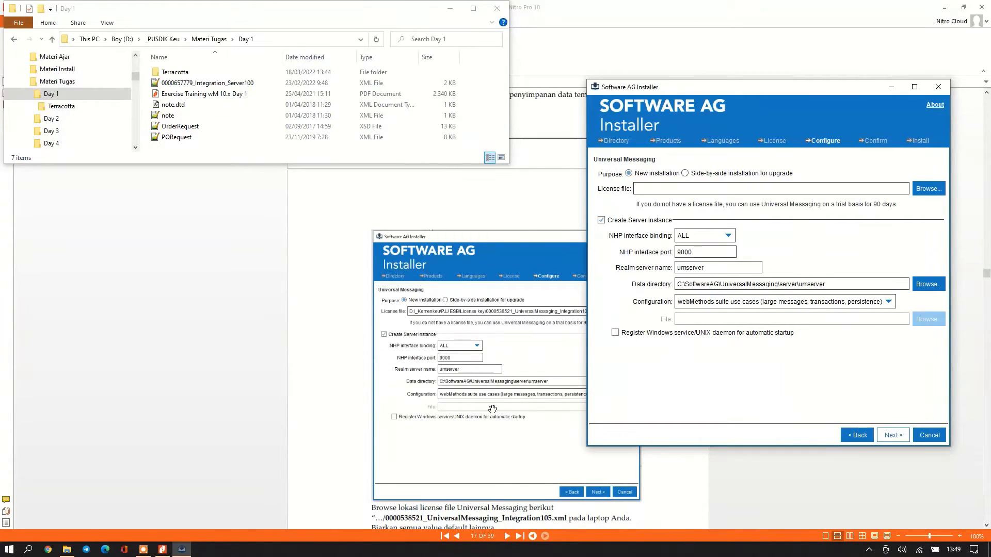
scroll(493, 410, down, 1)
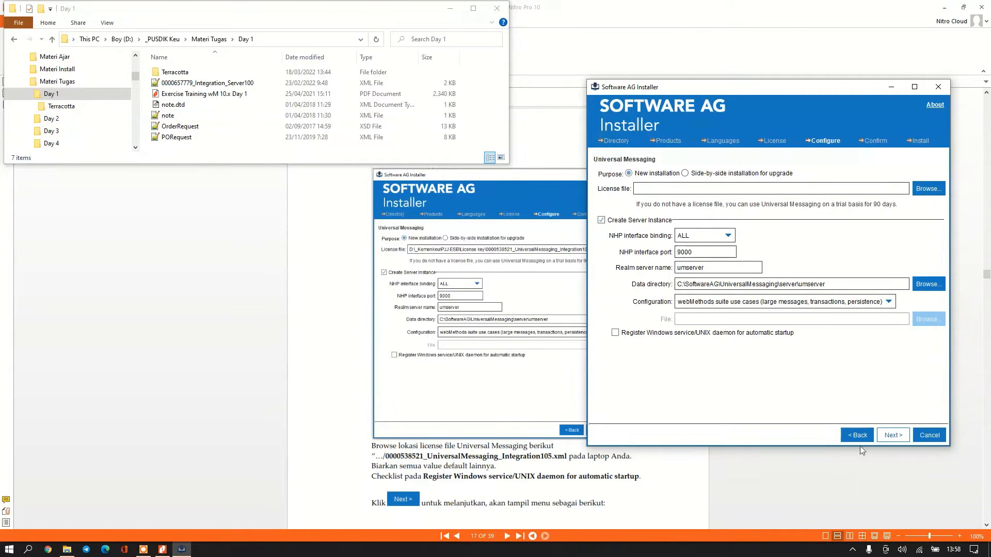
Review the list of products to install on the Confirm page.
click(898, 438)
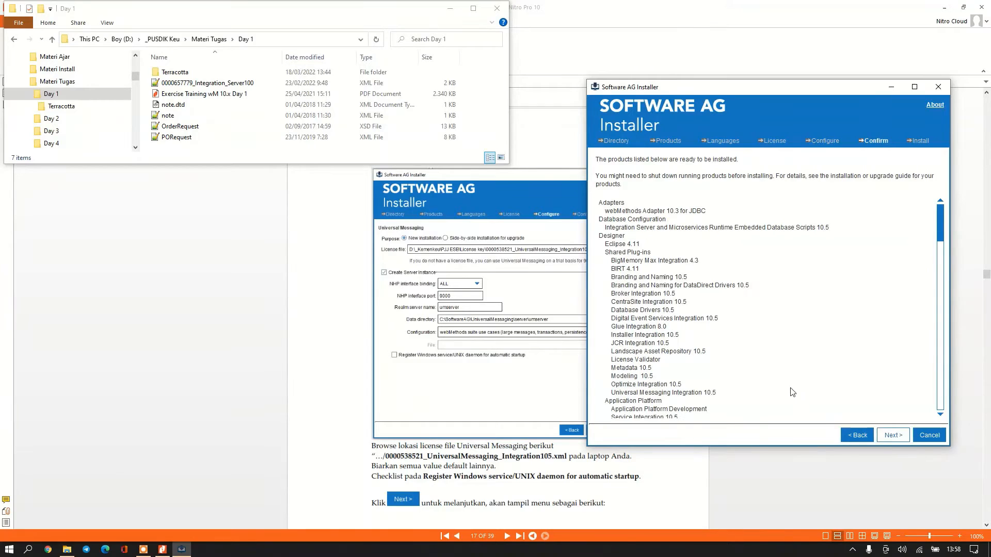
scroll(535, 446, down, 8)
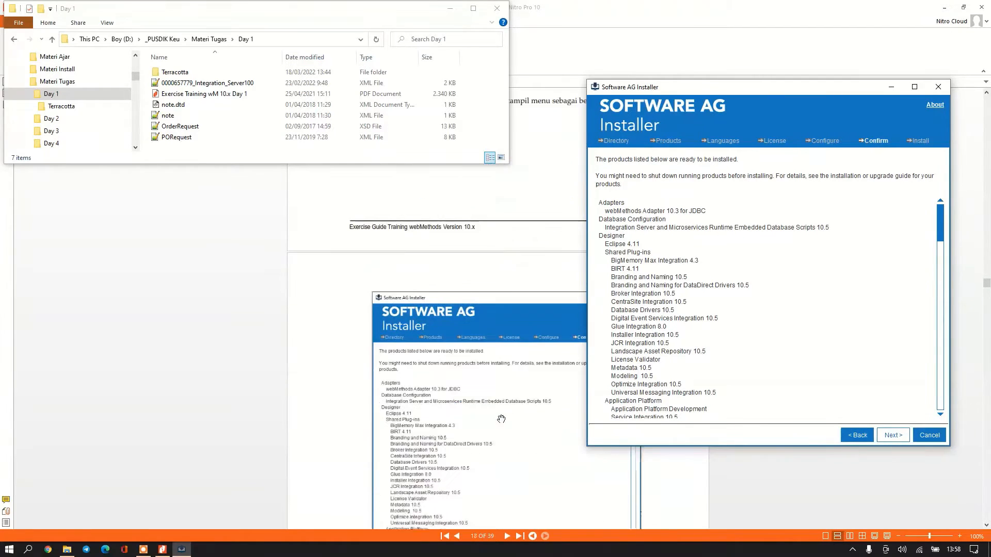
scroll(501, 419, down, 3)
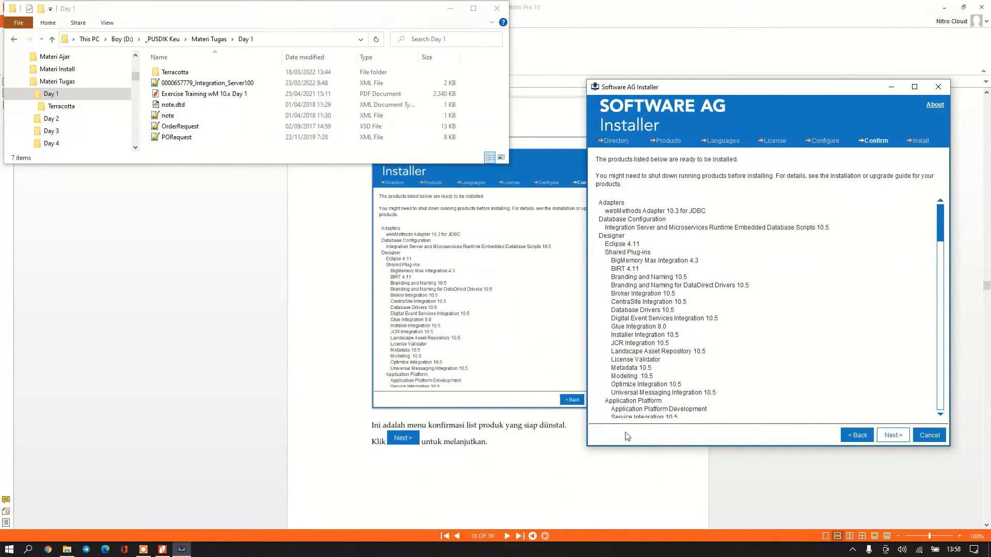
scroll(428, 456, down, 5)
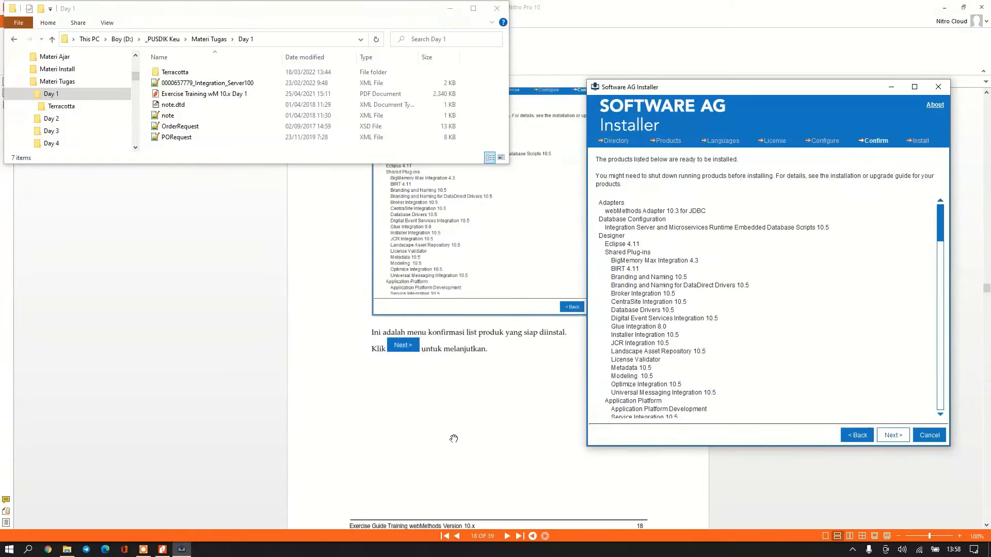
Begin the installation and follow its progress to 44 of 118 modules.
click(892, 436)
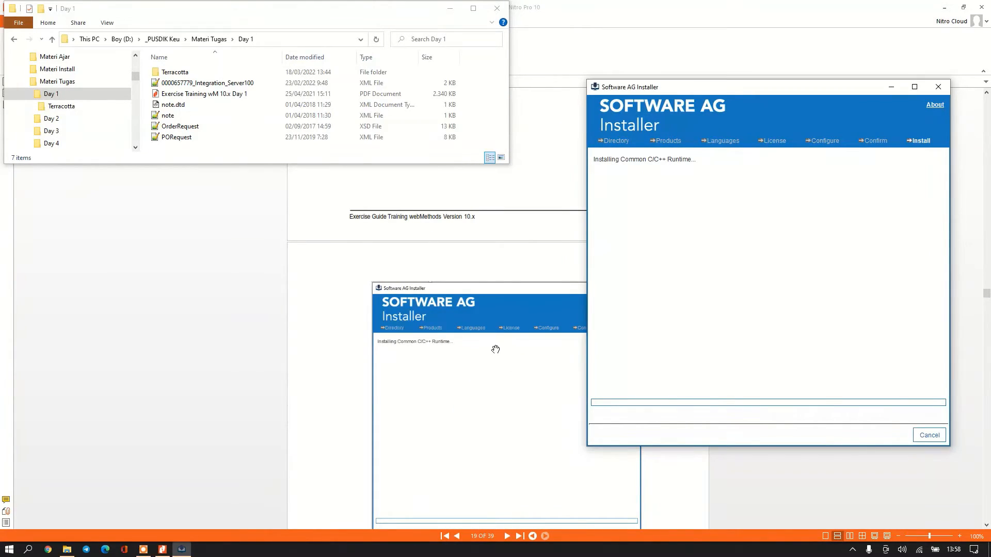
scroll(496, 349, down, 3)
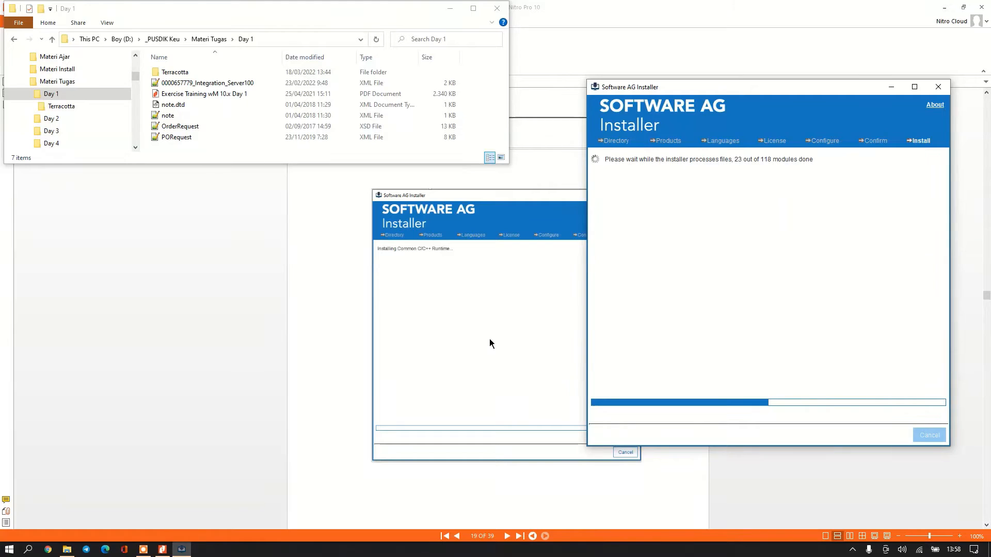
scroll(490, 322, down, 9)
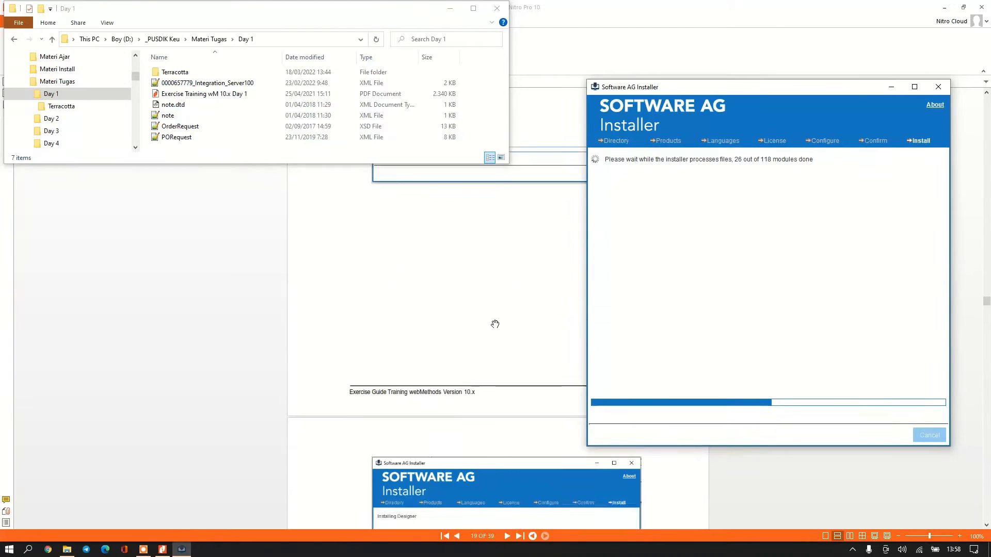
scroll(495, 324, down, 9)
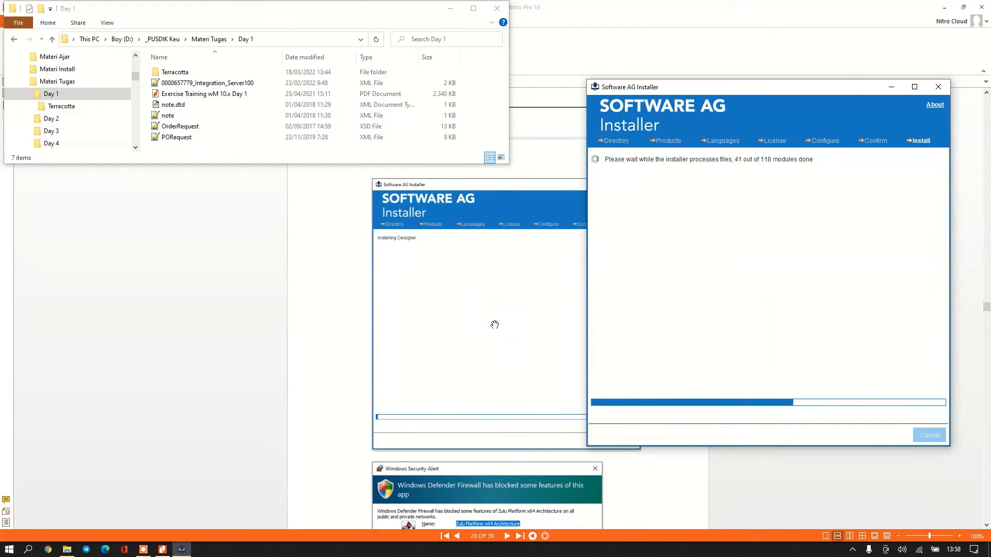
scroll(494, 324, down, 3)
scroll(495, 324, up, 4)
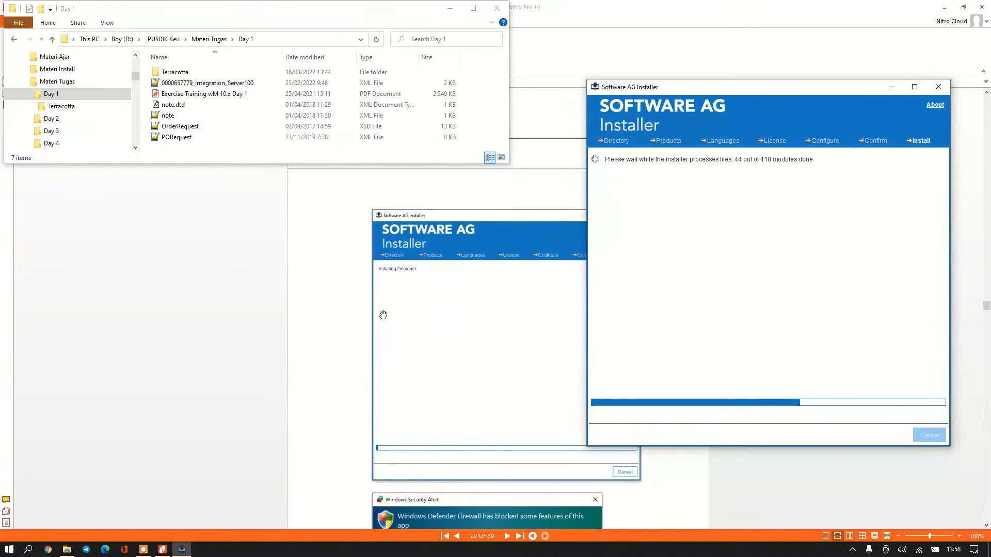
scroll(383, 315, down, 5)
scroll(458, 434, down, 10)
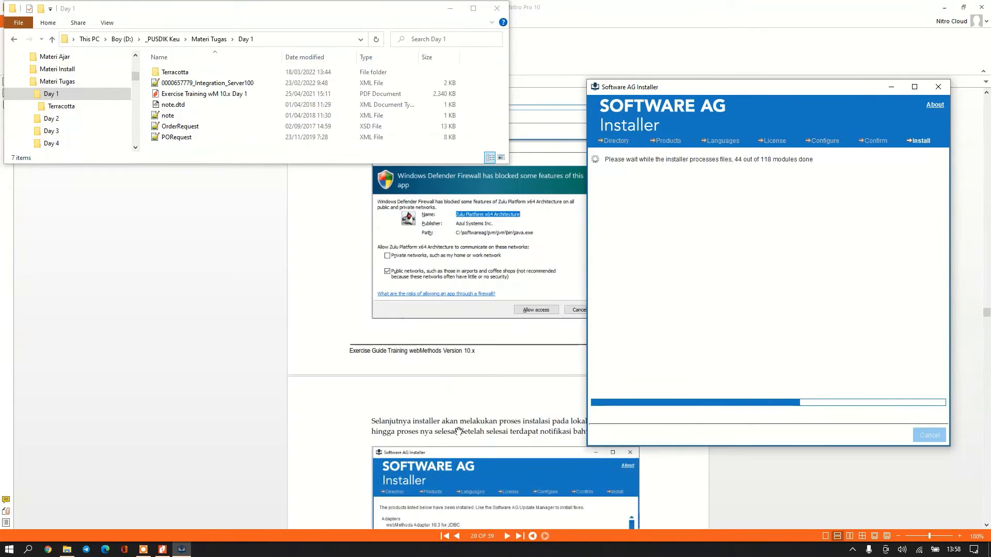
scroll(435, 443, up, 14)
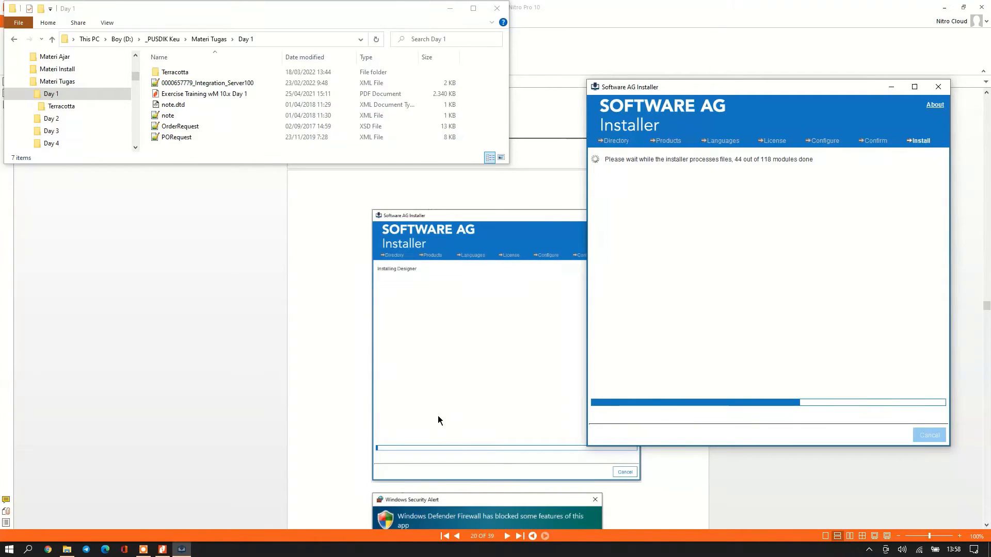
scroll(439, 424, down, 1)
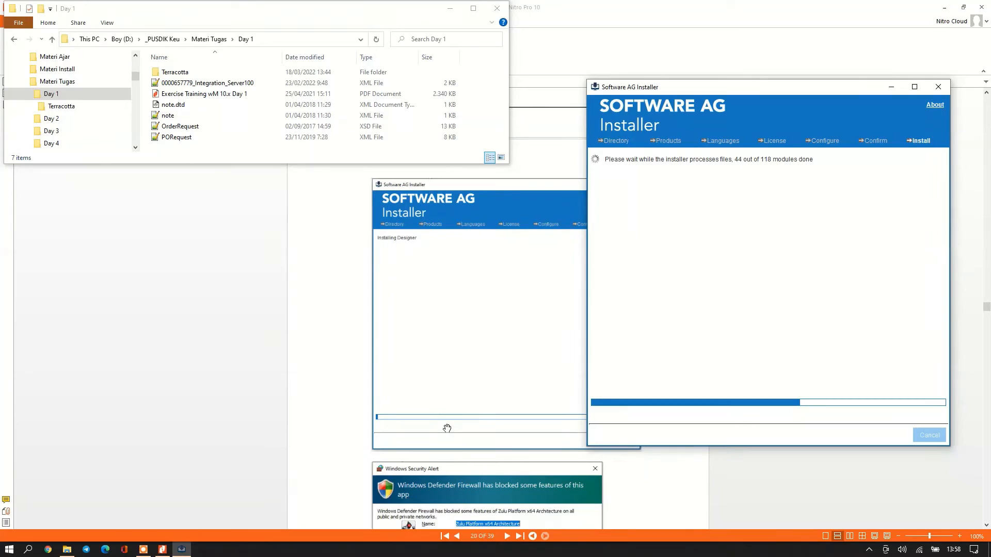
scroll(439, 424, down, 1)
Allow Zulu Platform x64 through Windows Defender Firewall in the security alert.
scroll(447, 429, down, 1)
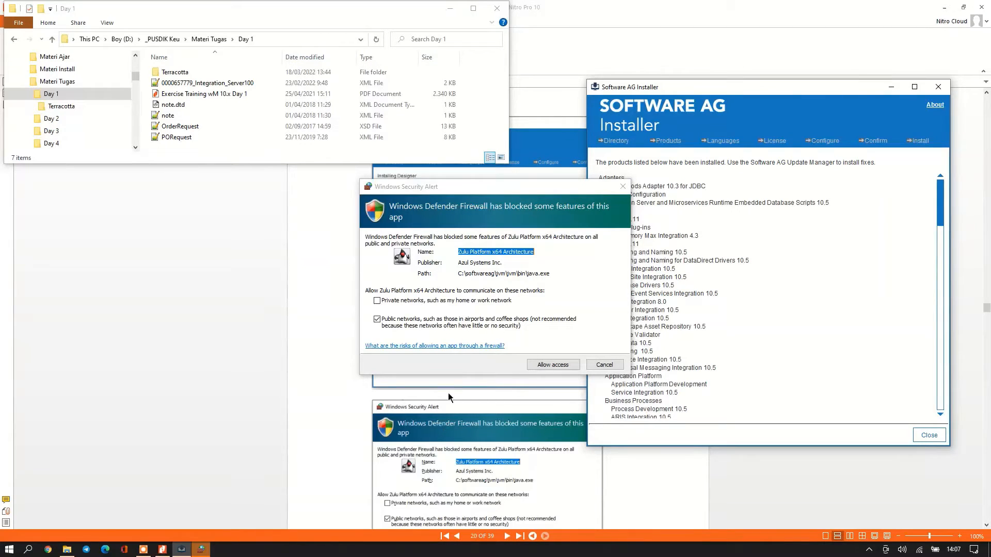
click(570, 367)
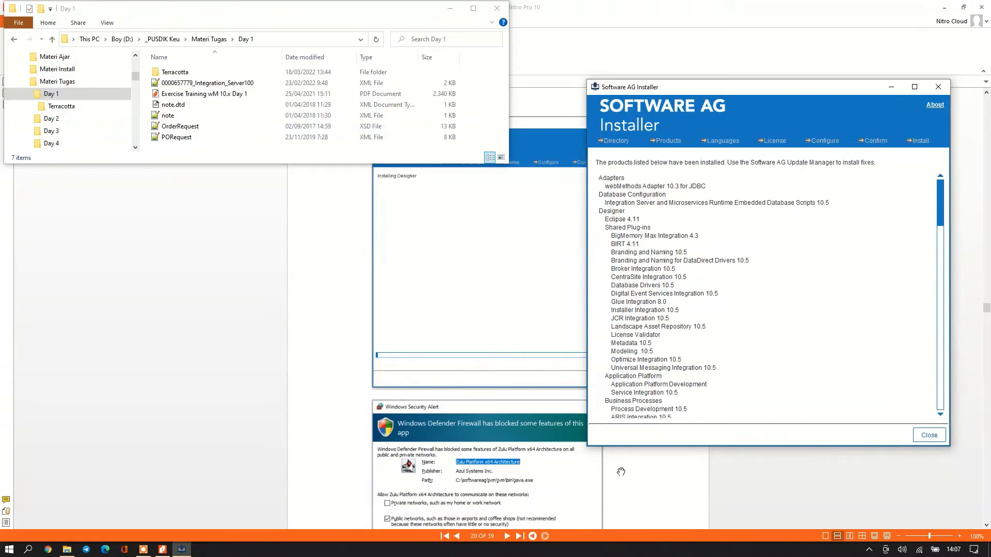
scroll(621, 471, down, 8)
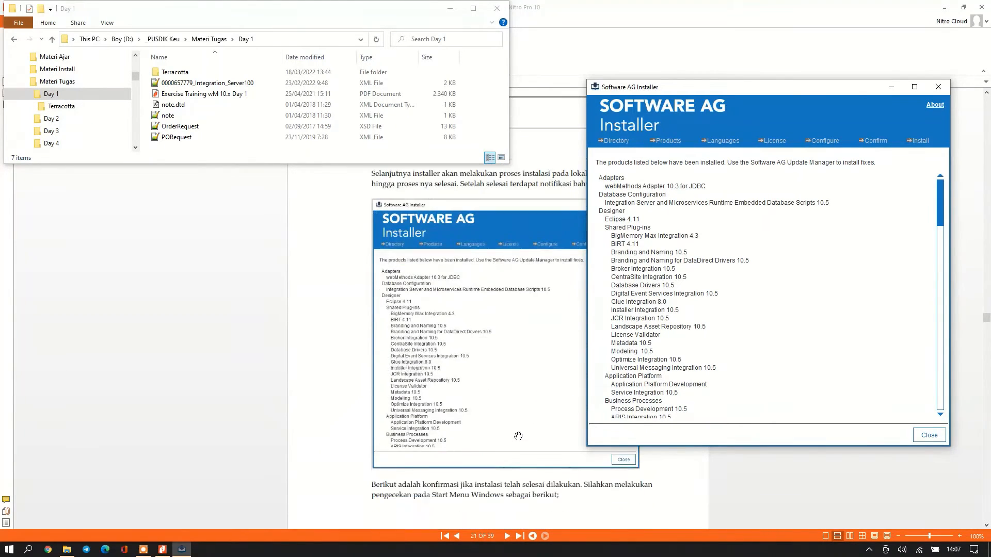
Check the Start menu's Software AG group for Designer 10.5 and Start Integration Server shortcuts.
scroll(534, 390, down, 6)
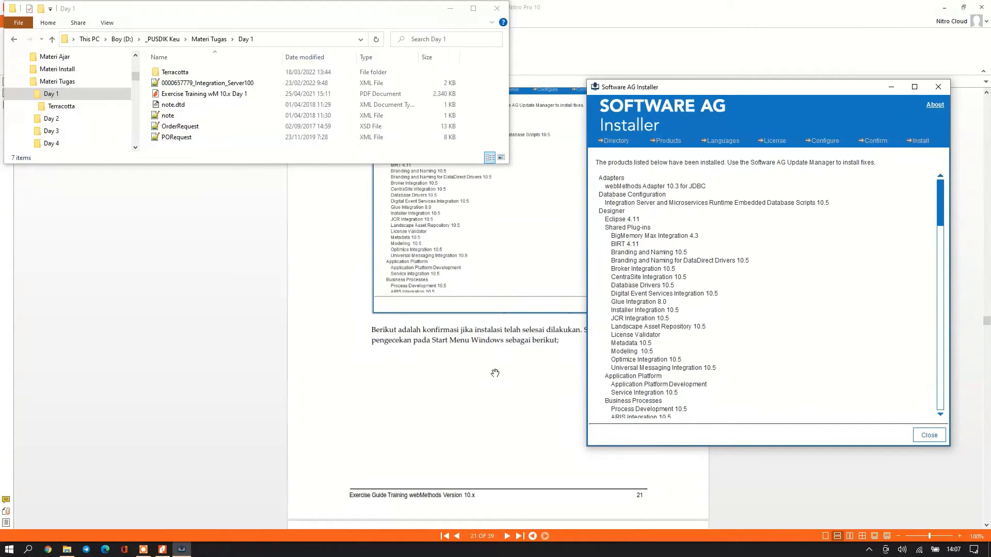
scroll(494, 373, down, 10)
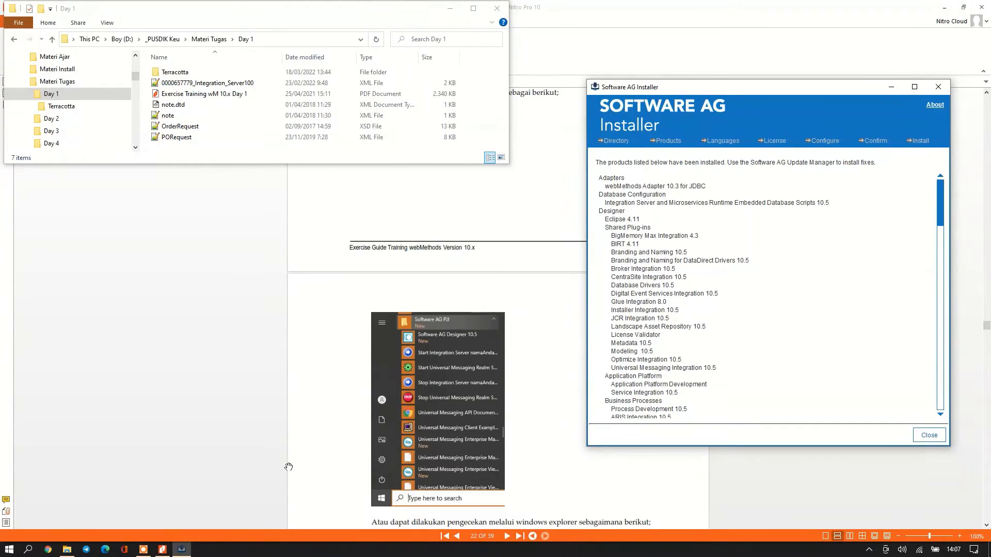
click(9, 549)
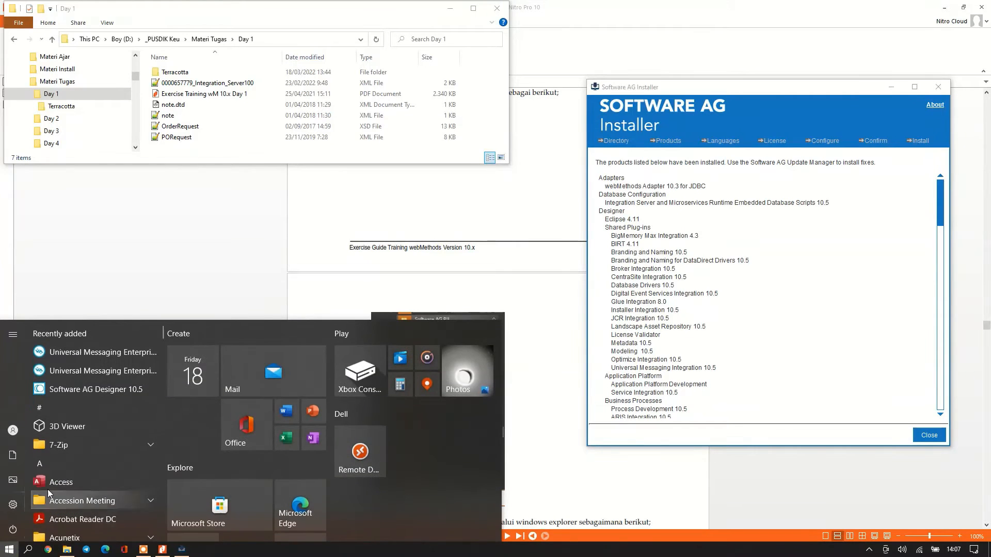
scroll(77, 439, down, 15)
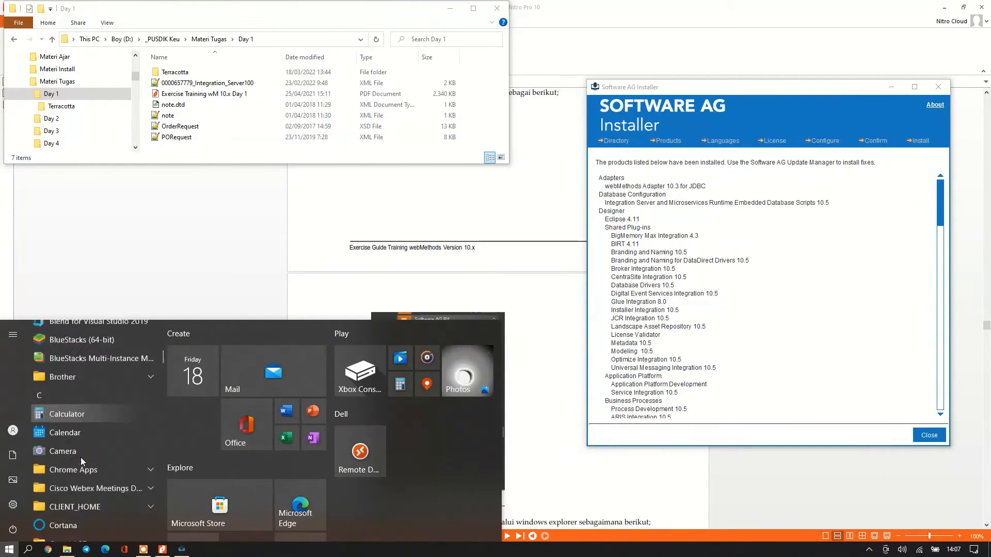
scroll(82, 457, down, 15)
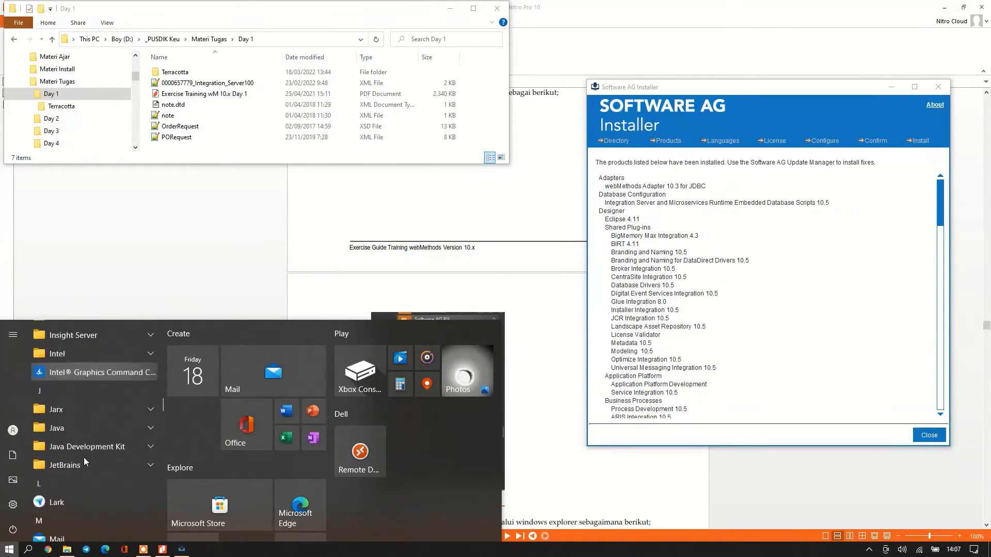
scroll(84, 461, down, 10)
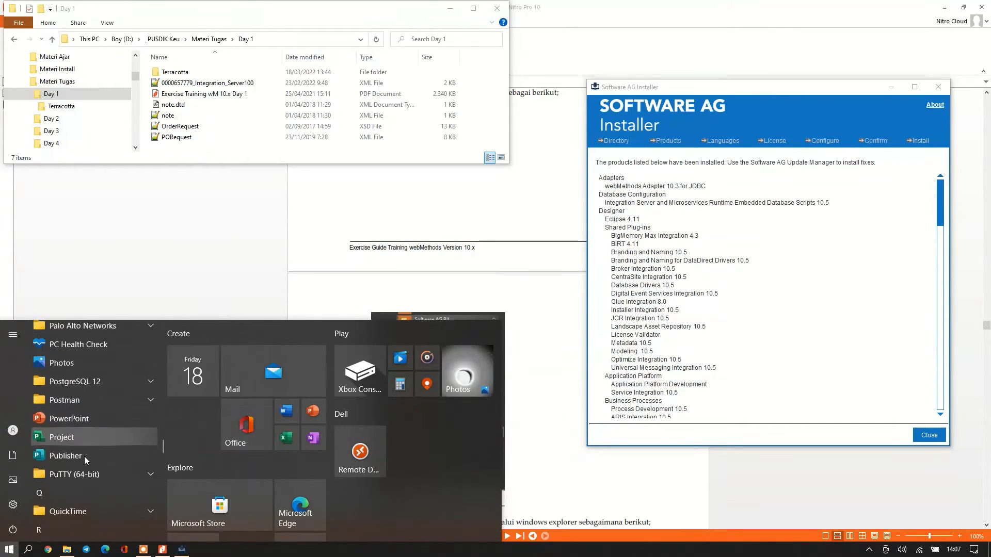
scroll(87, 449, down, 4)
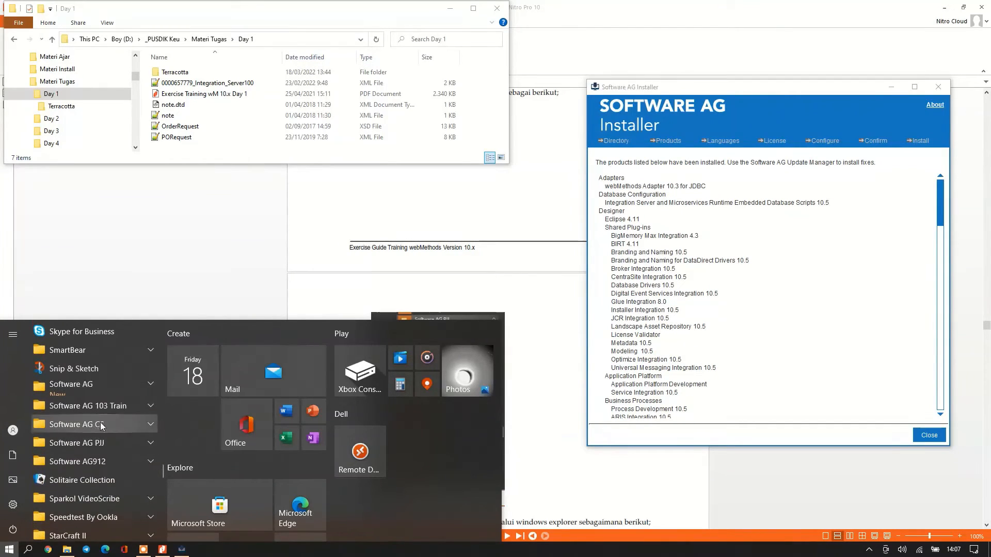
click(146, 384)
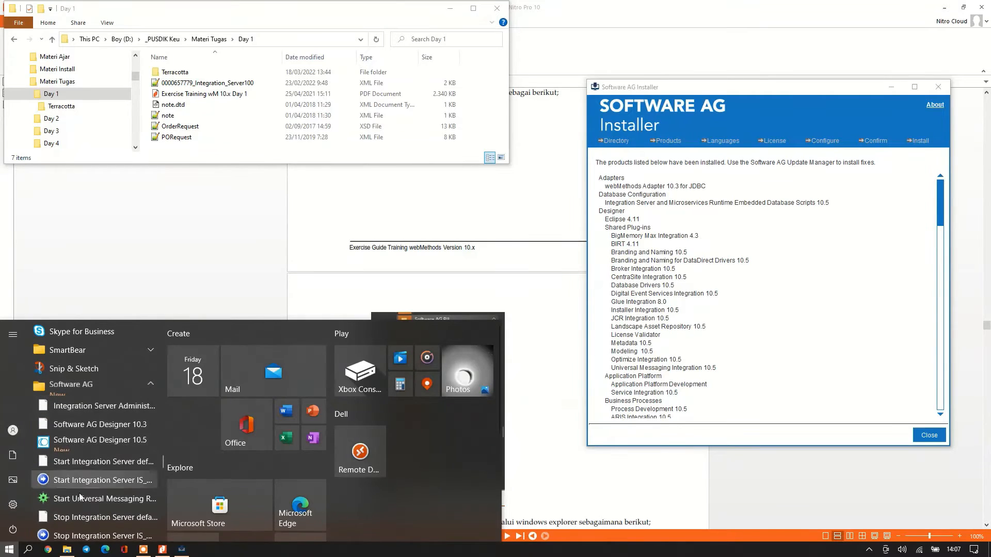
scroll(109, 472, down, 1)
scroll(109, 471, down, 5)
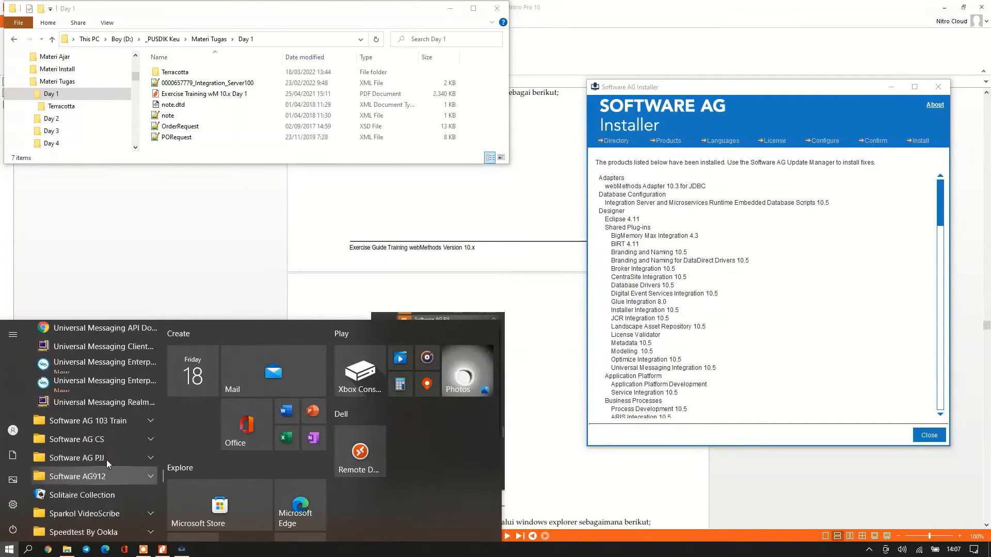
scroll(106, 458, up, 6)
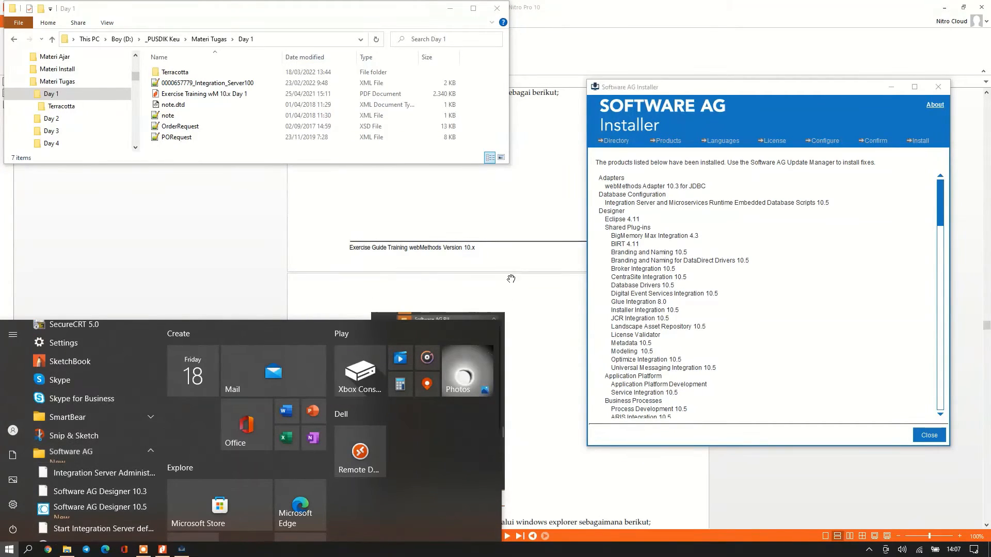
click(516, 304)
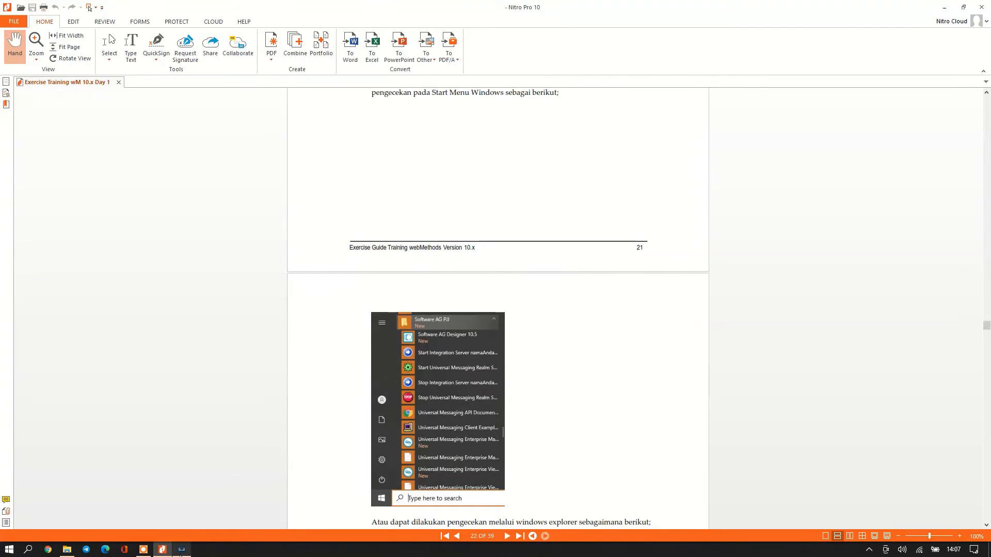
Bring the installer and the Day 1 Explorer window to the front.
click(181, 550)
scroll(360, 411, down, 3)
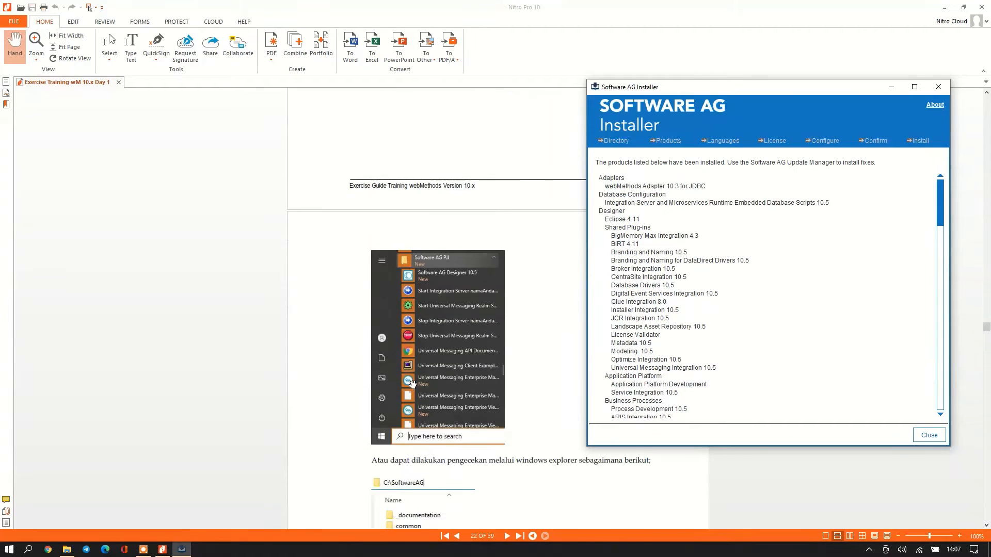
scroll(360, 411, down, 2)
click(67, 549)
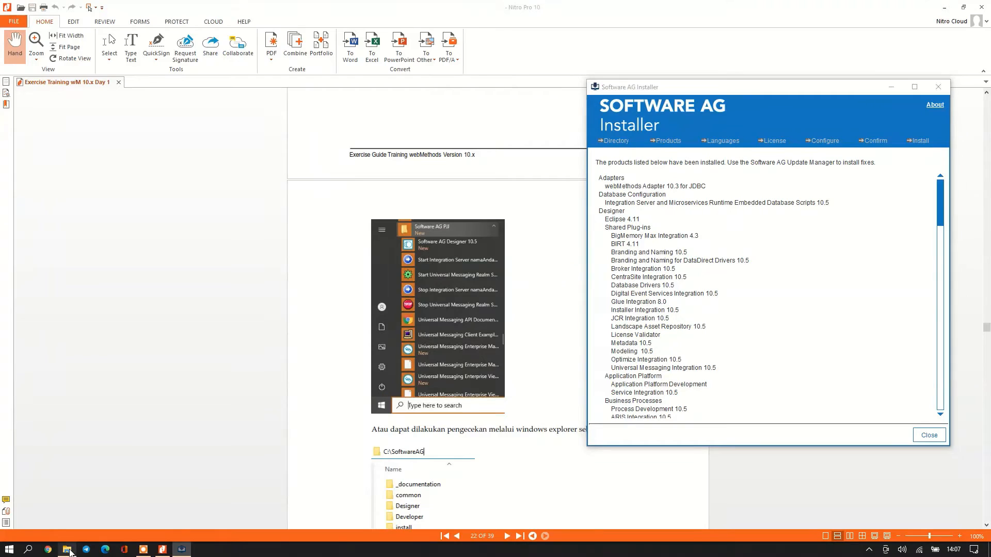
scroll(407, 400, down, 5)
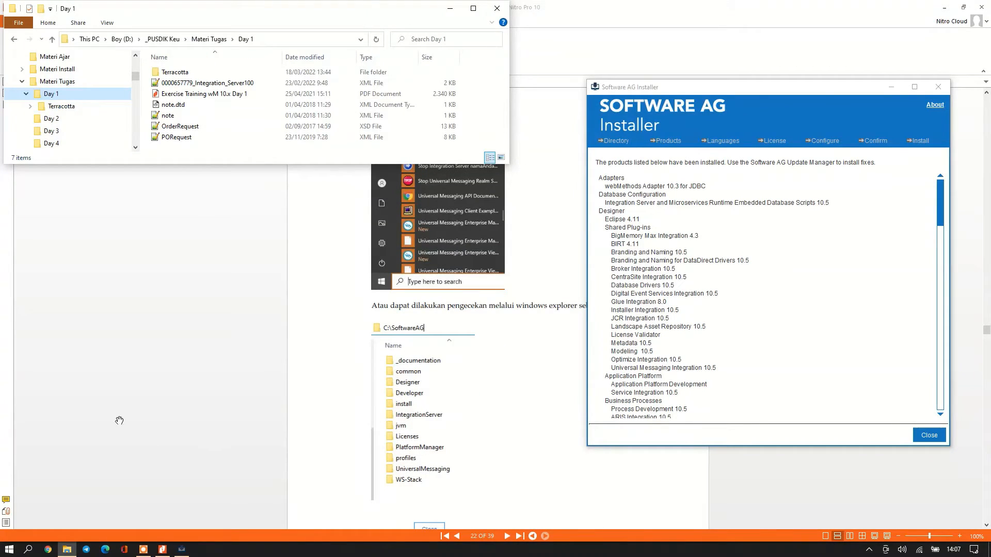
drag(135, 76, 135, 76)
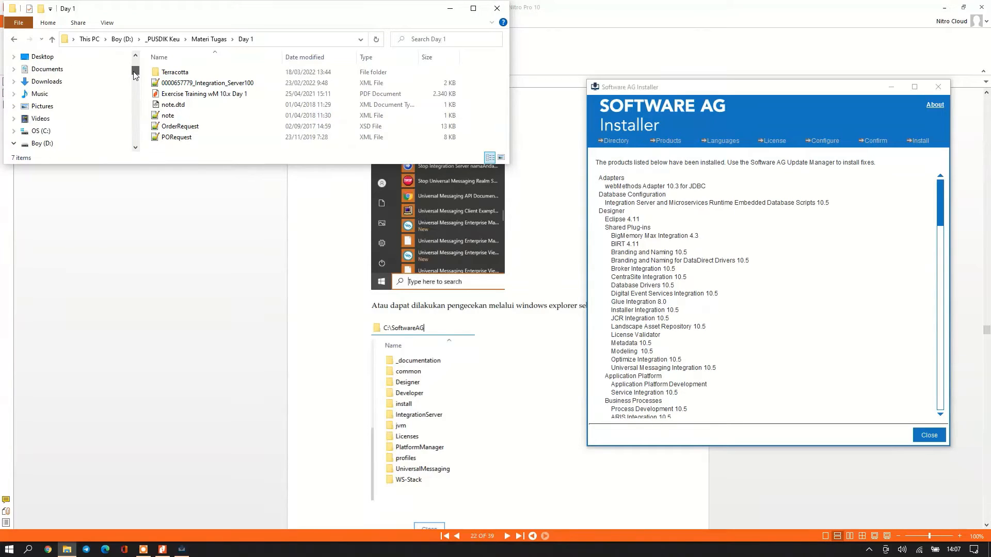
Browse the OS (C:) drive and list the SoftwareAG folder's contents.
click(37, 132)
click(15, 131)
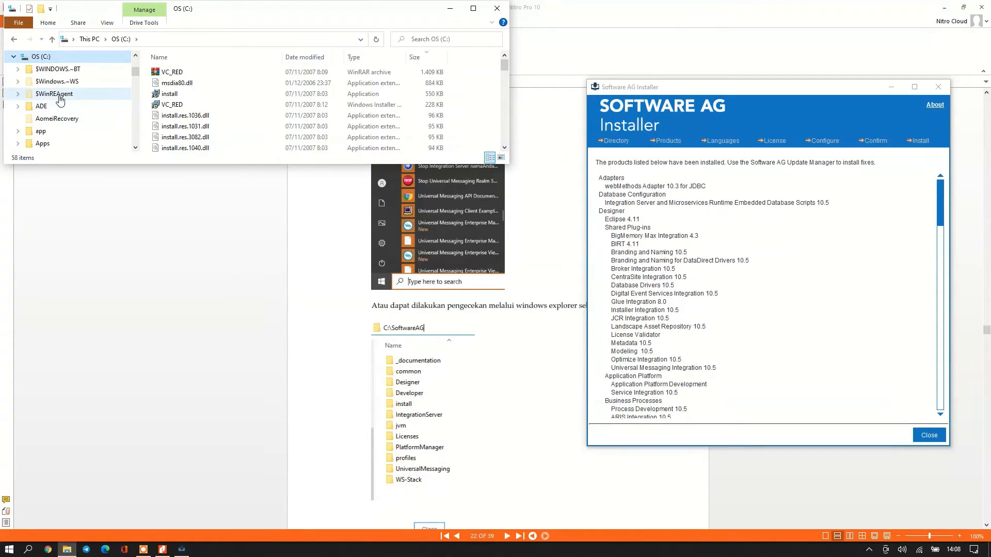
scroll(81, 111, down, 5)
scroll(90, 116, down, 6)
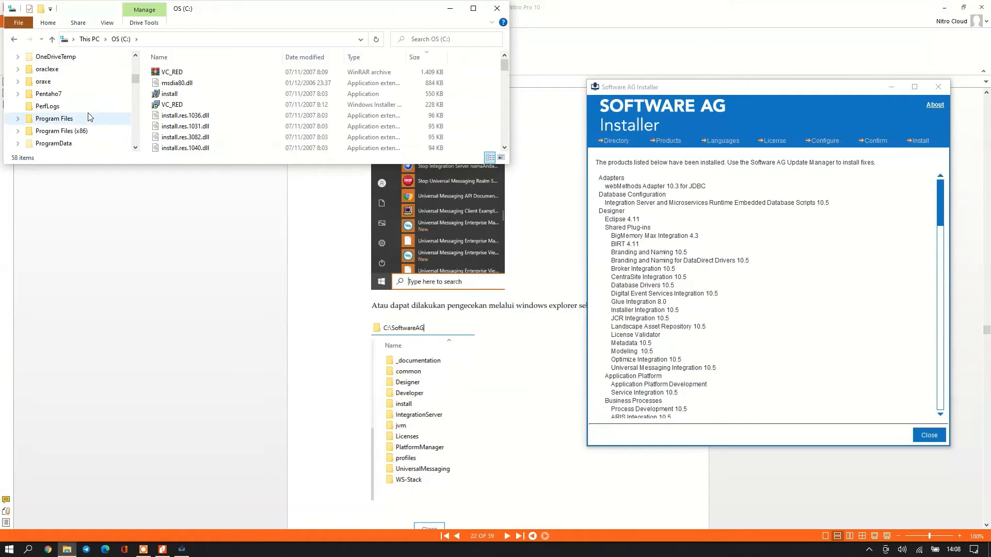
scroll(87, 124, down, 1)
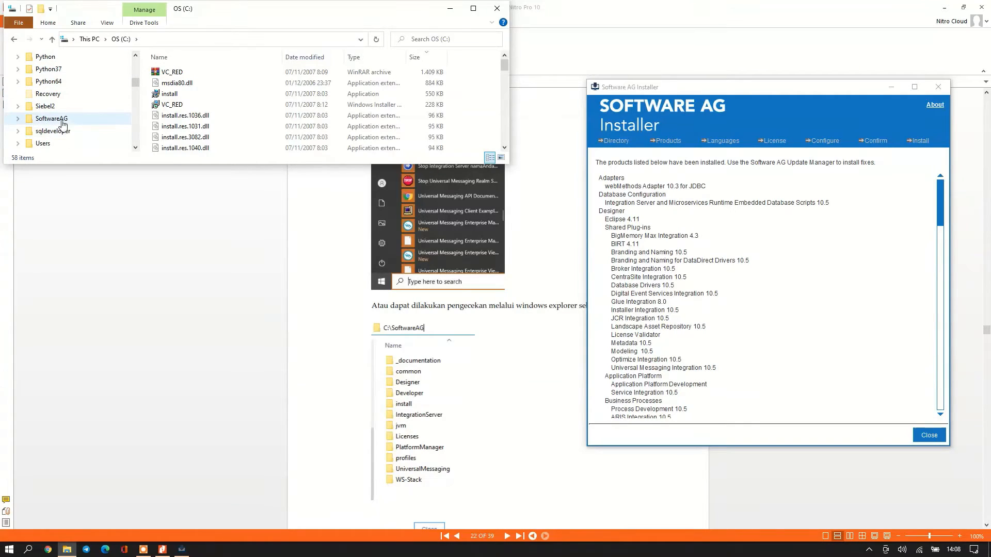
click(19, 119)
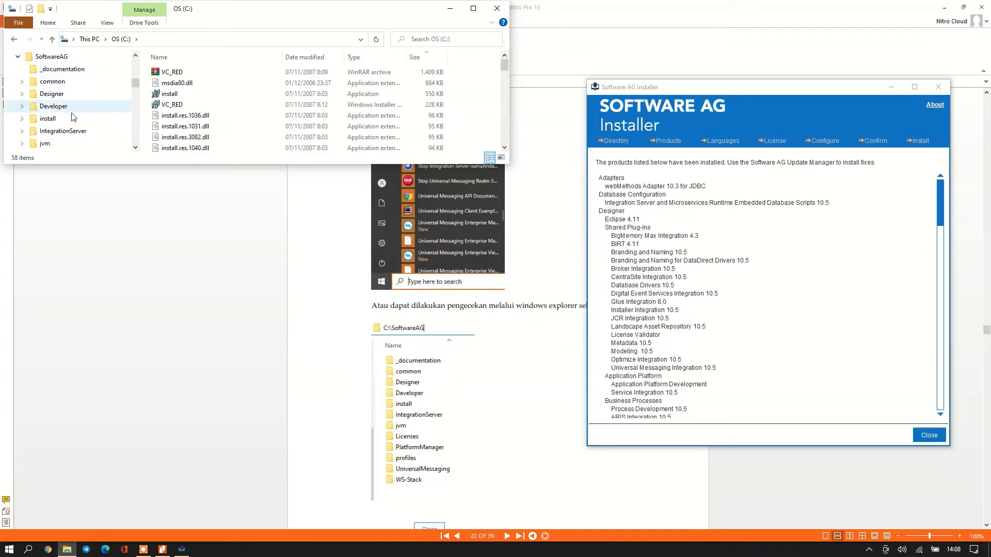
click(51, 57)
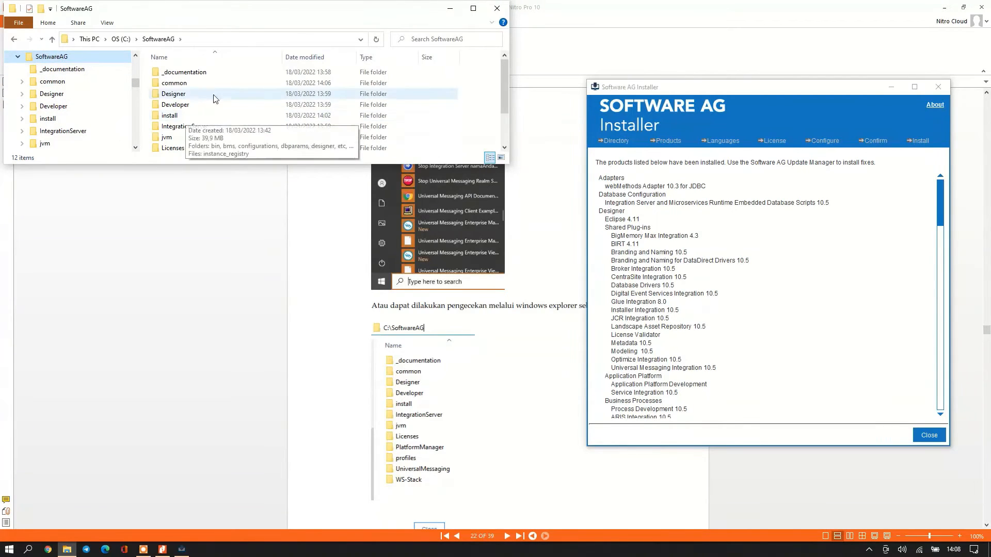
scroll(200, 122, down, 2)
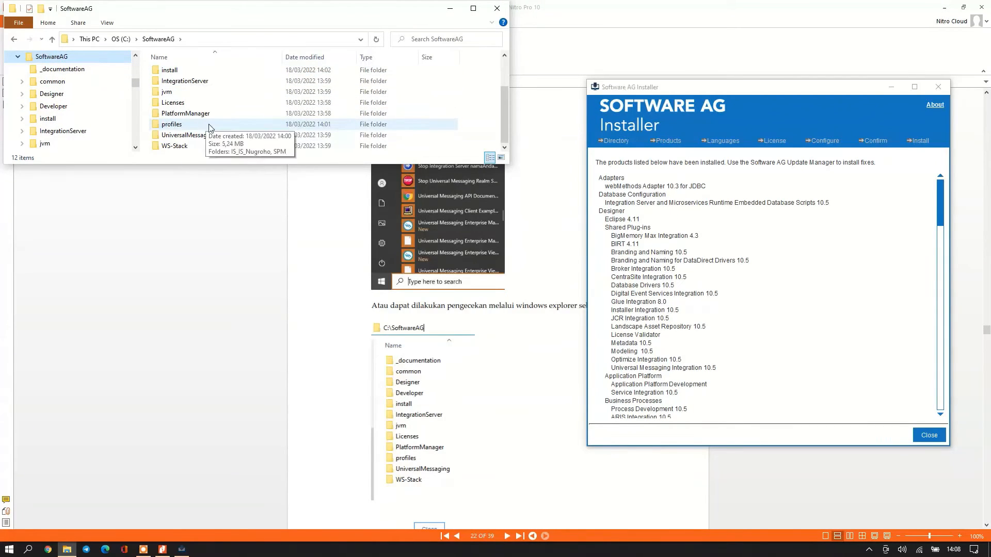
Open IntegrationServer > instances > the new server instance folder.
double_click(184, 81)
scroll(339, 397, down, 5)
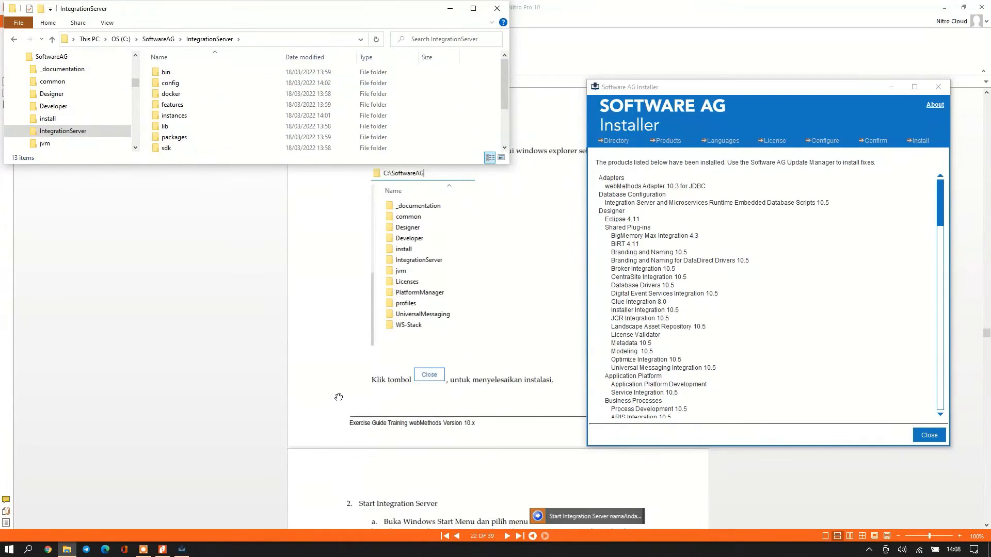
scroll(338, 397, up, 3)
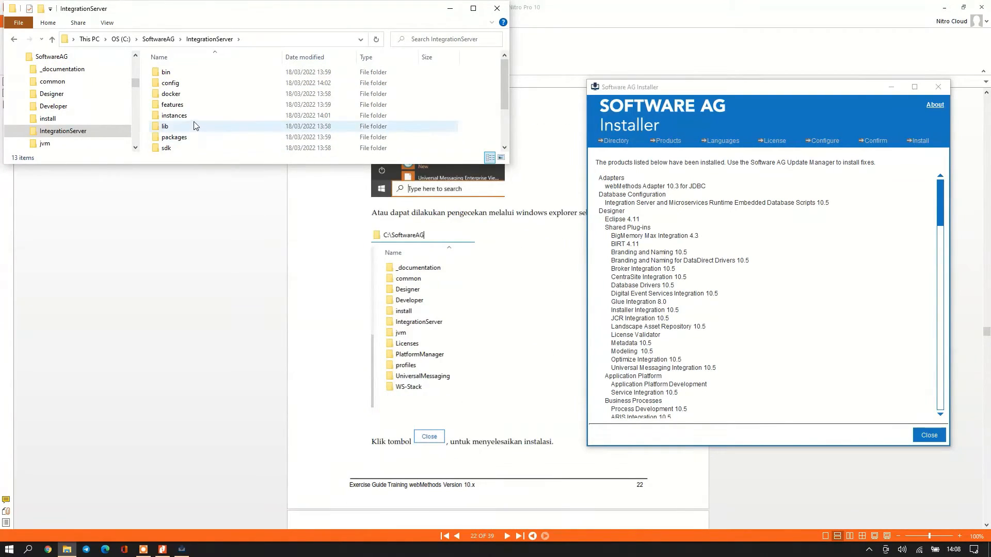
scroll(193, 126, down, 2)
scroll(192, 122, up, 2)
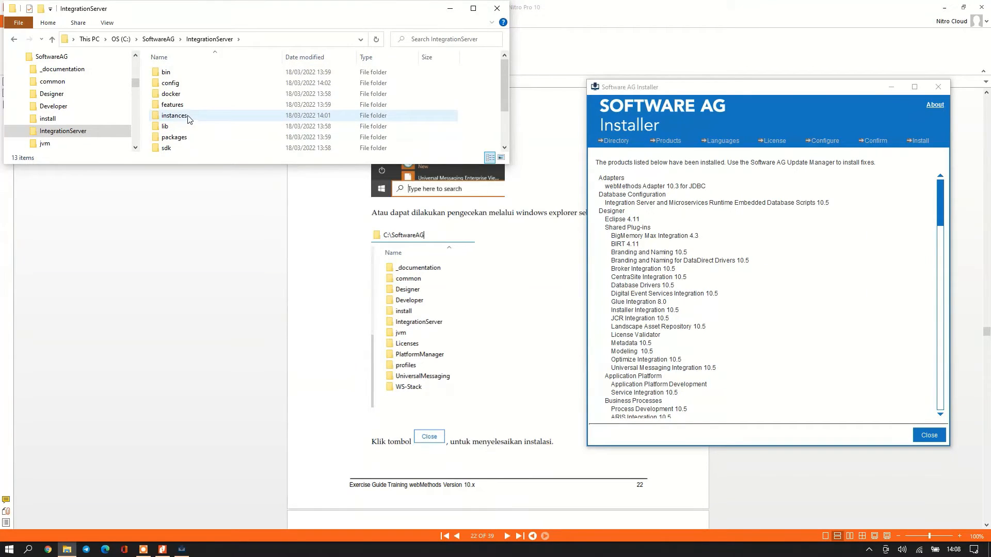
double_click(188, 116)
double_click(190, 73)
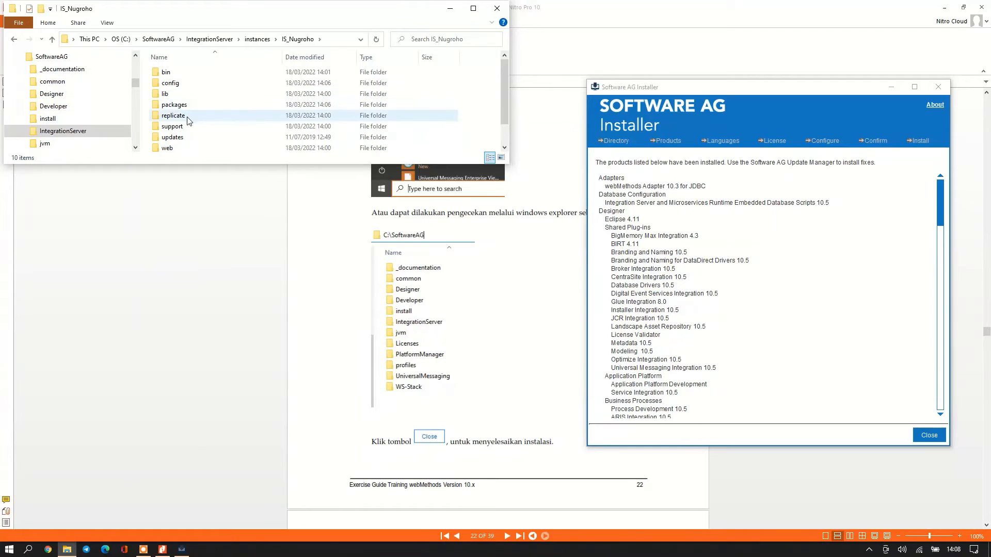
scroll(187, 119, down, 1)
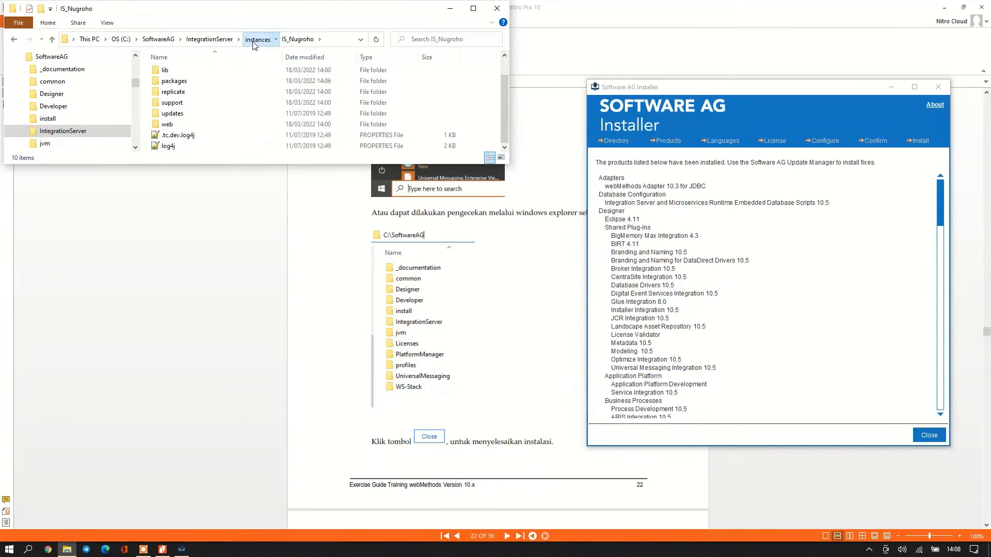
Return via the breadcrumbs to the OS (C:) drive root.
click(254, 41)
click(213, 40)
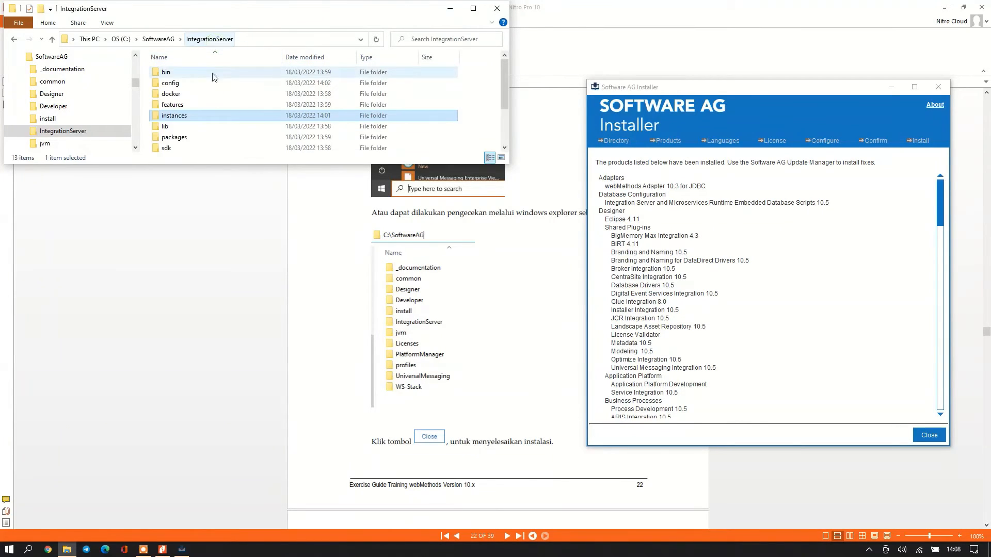
click(158, 39)
click(120, 39)
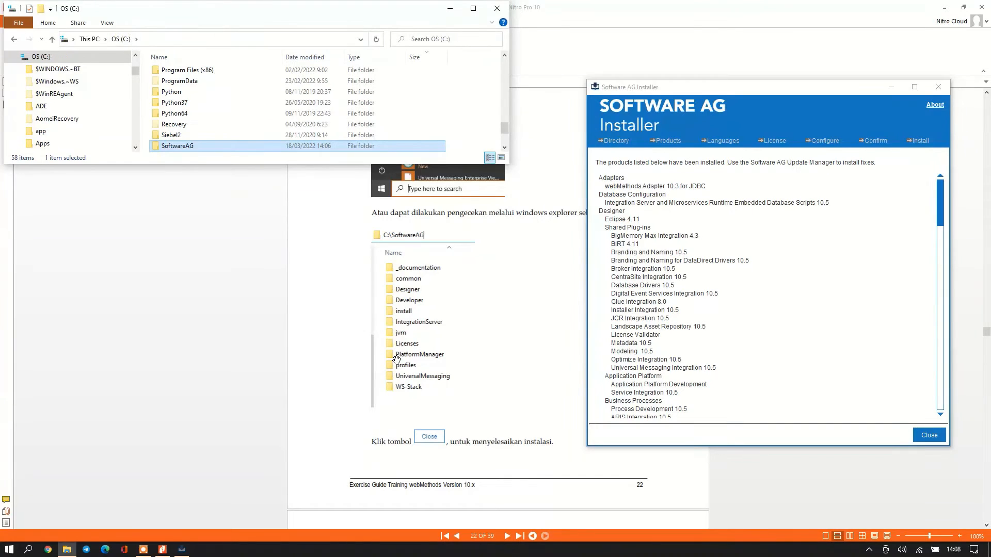
Close the installer, scroll the guide to 'Start Integration Server', and open D:\_PUSDIK Keu.
click(929, 435)
scroll(528, 378, down, 3)
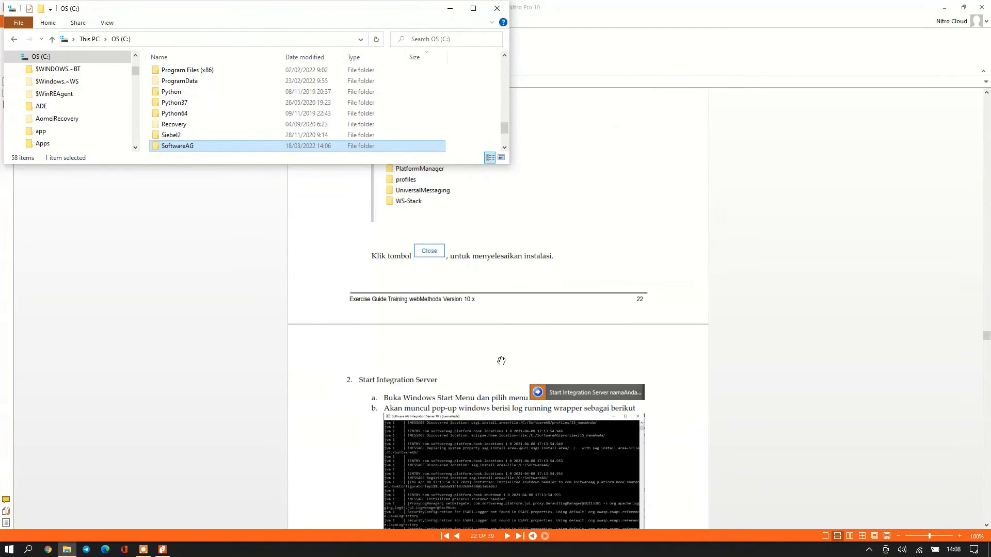
scroll(434, 378, down, 2)
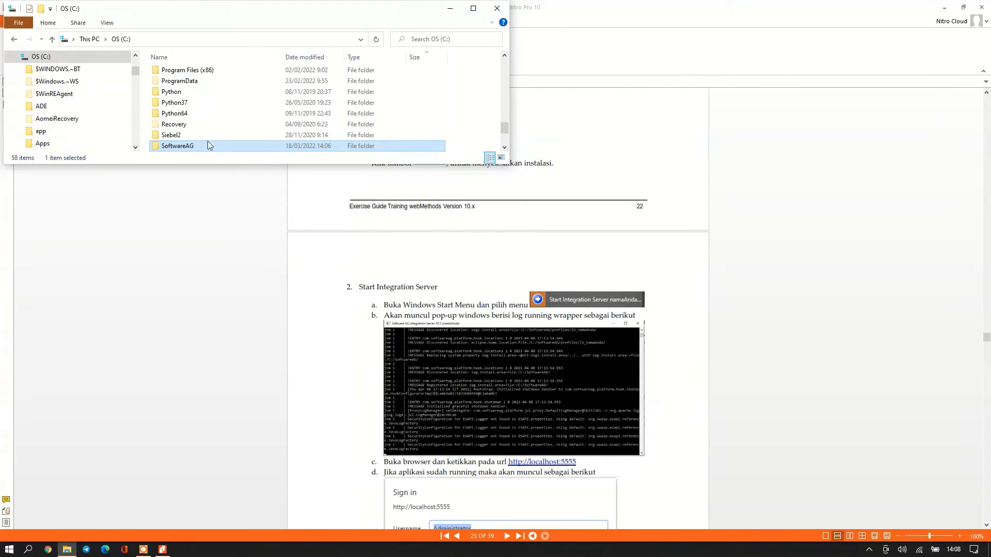
click(13, 56)
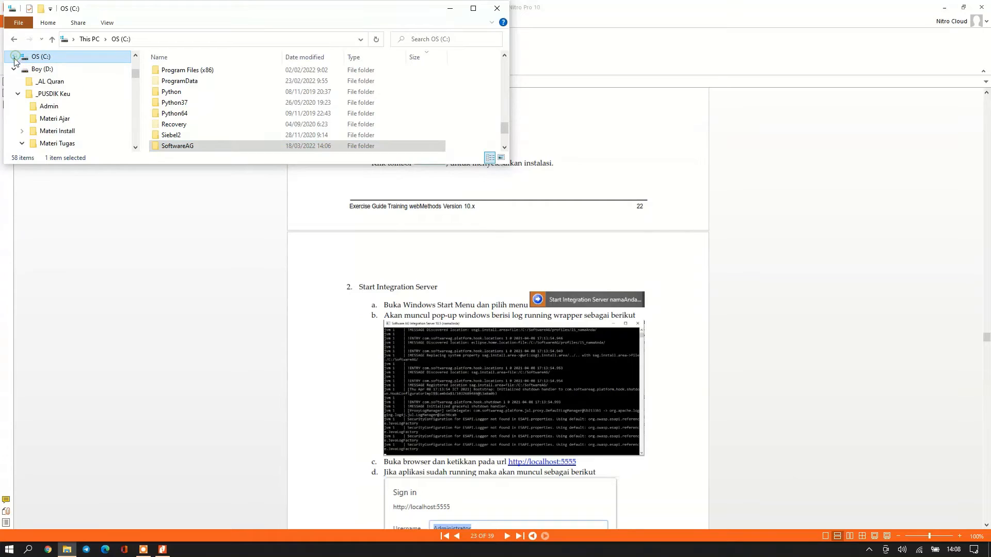
click(61, 95)
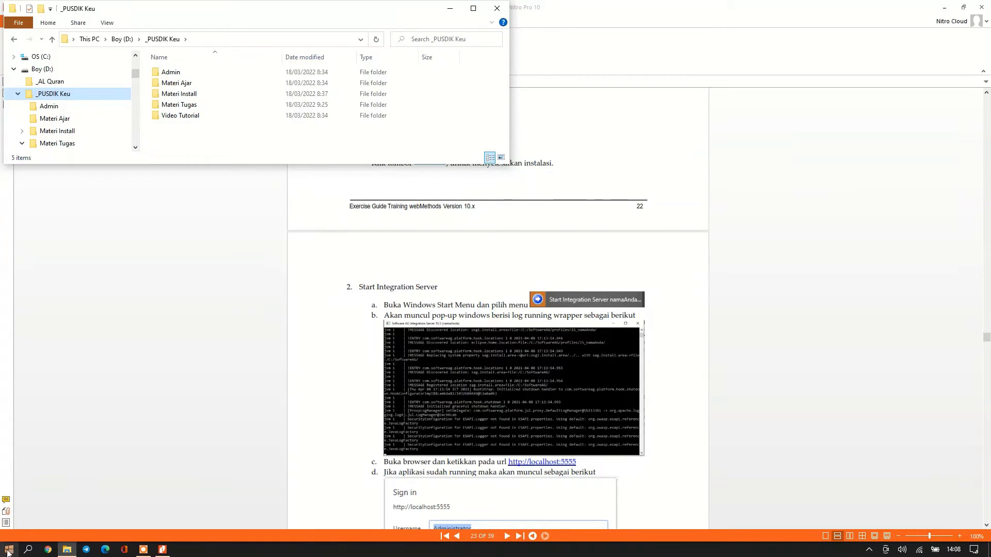
Launch 'Start Integration Server IS_Nugroho 10.5' from the Start menu's Software AG group.
click(8, 550)
scroll(72, 403, down, 2)
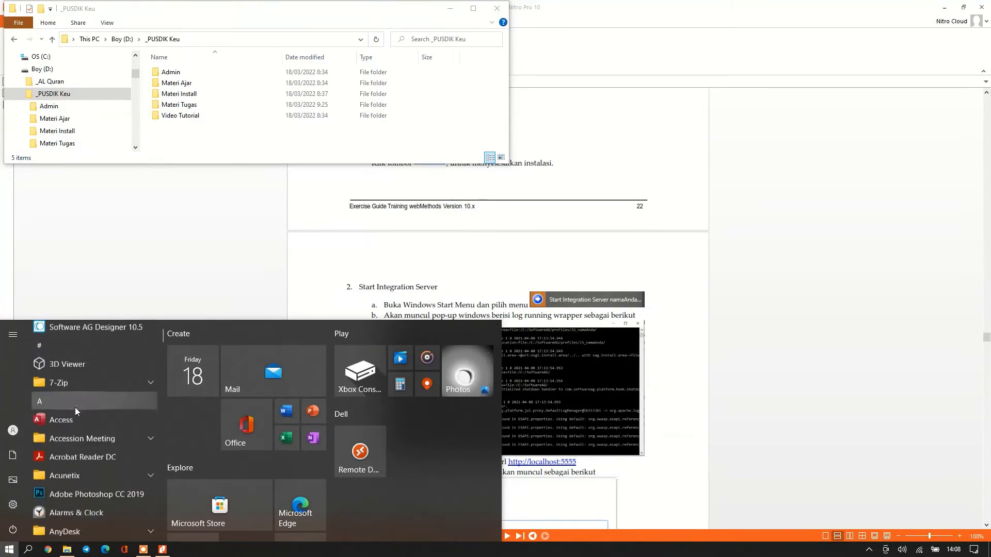
scroll(88, 432, down, 6)
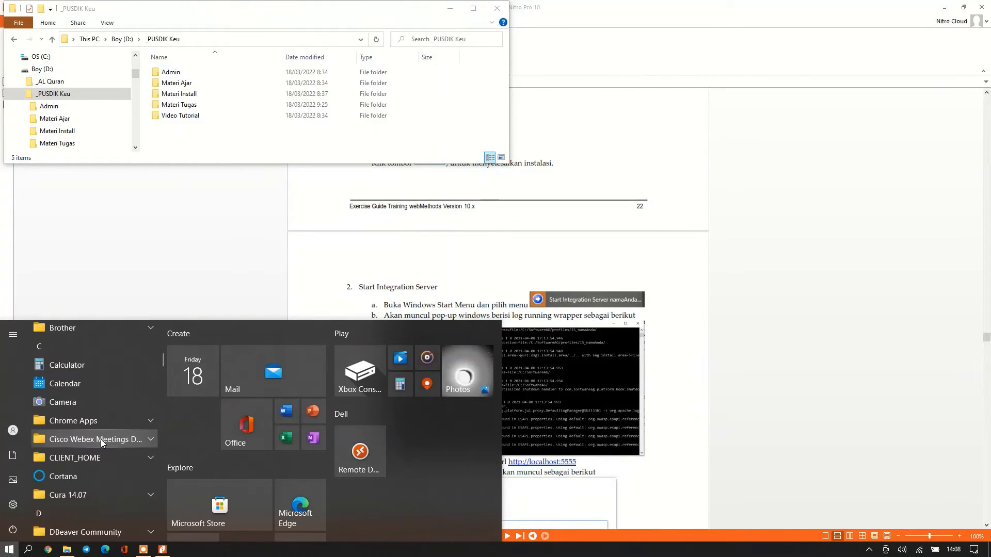
scroll(101, 440, down, 10)
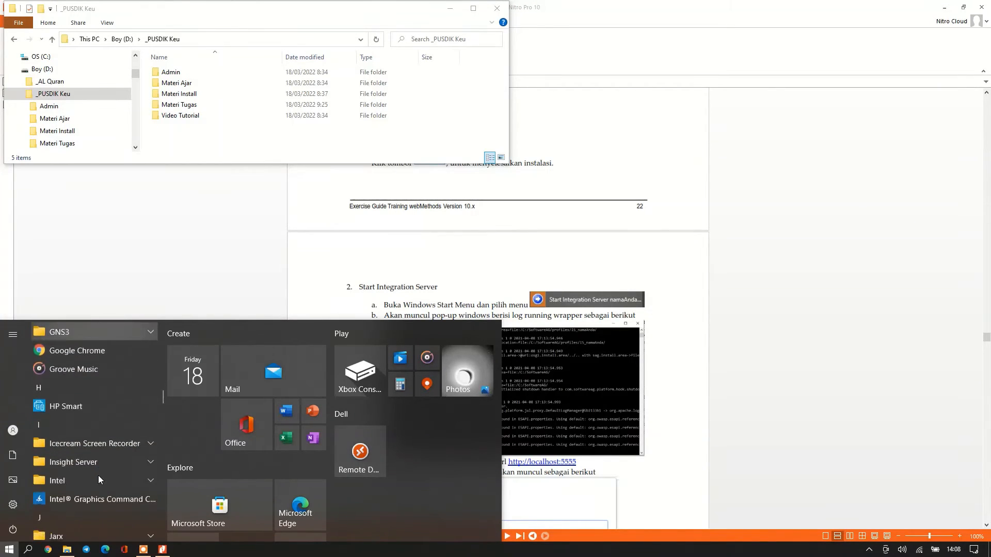
scroll(98, 476, down, 10)
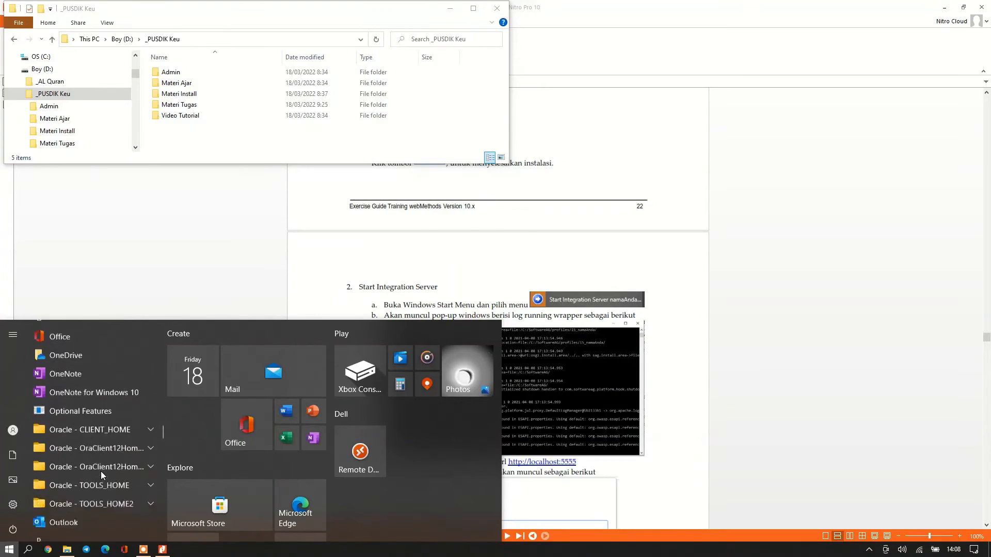
scroll(101, 472, down, 10)
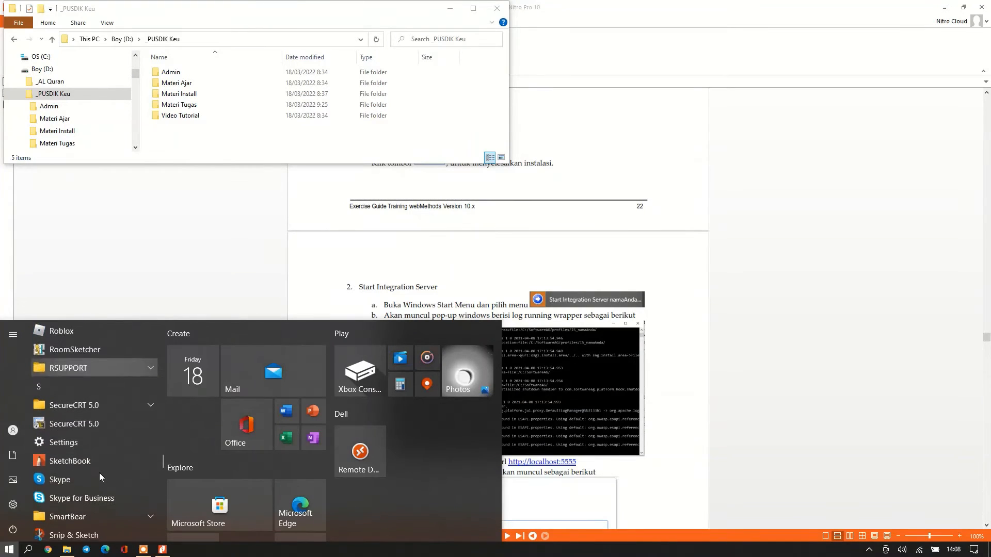
scroll(100, 472, down, 3)
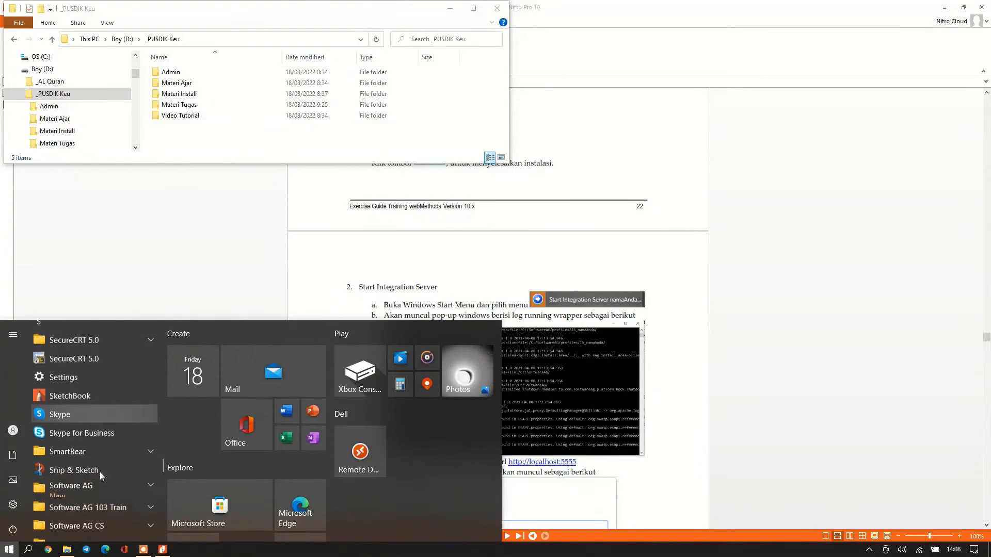
click(140, 488)
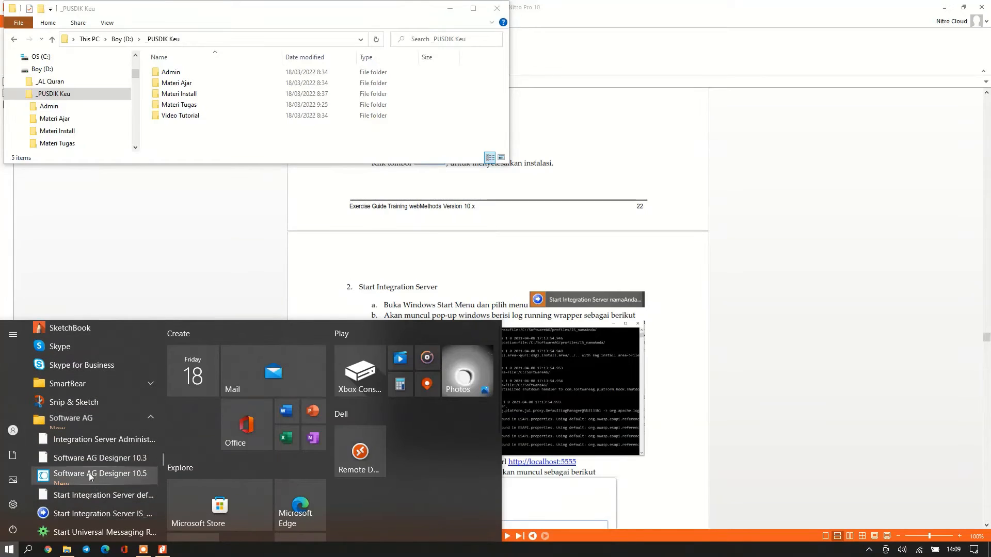
scroll(103, 475, down, 1)
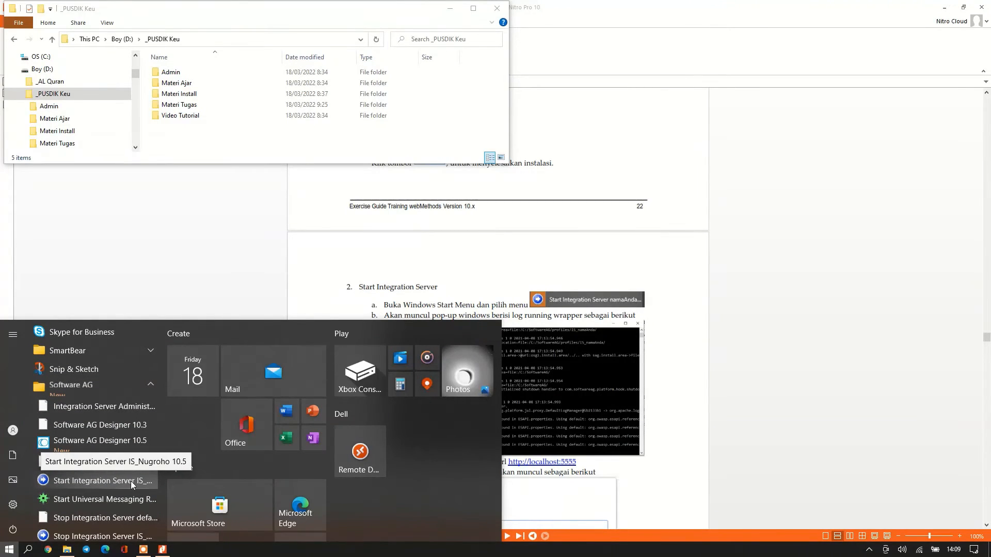
click(131, 481)
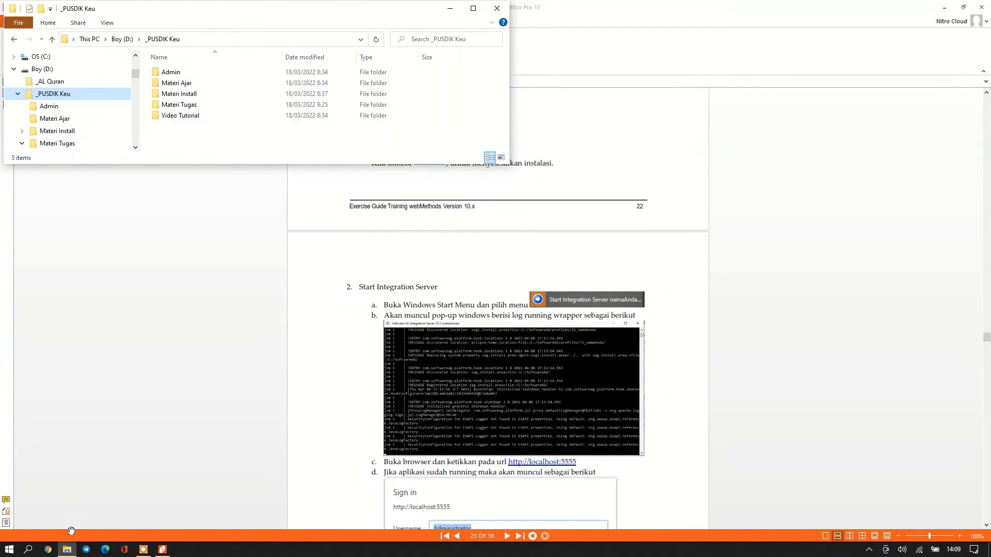
click(48, 550)
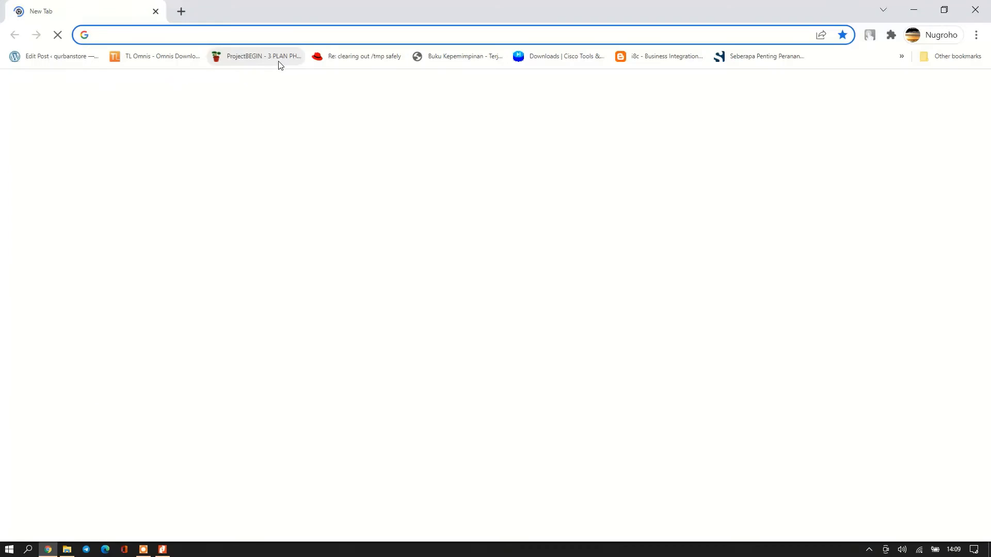
Try loading localhost:5555 in Chrome; after the connection-refused error, return to the Nitro guide.
click(282, 36)
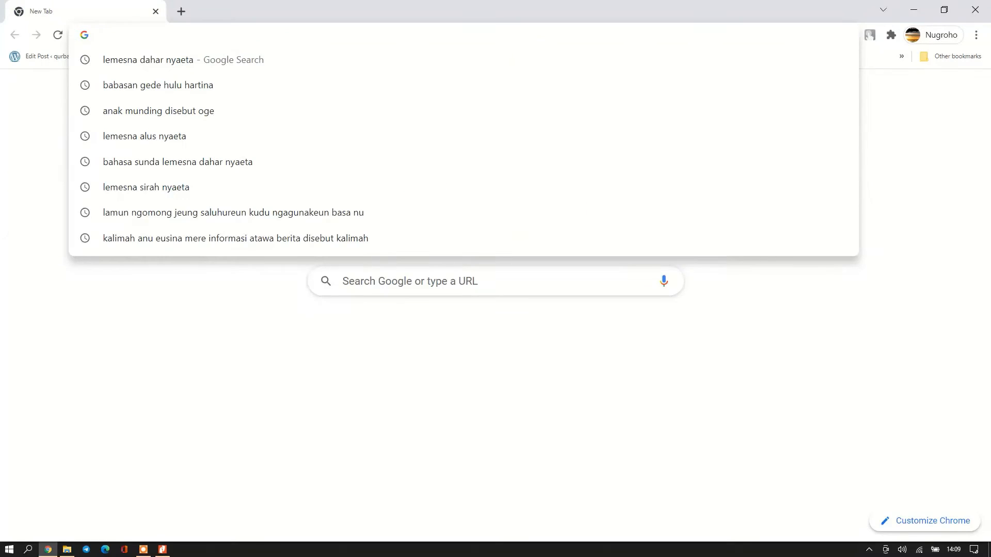
text(localhost)
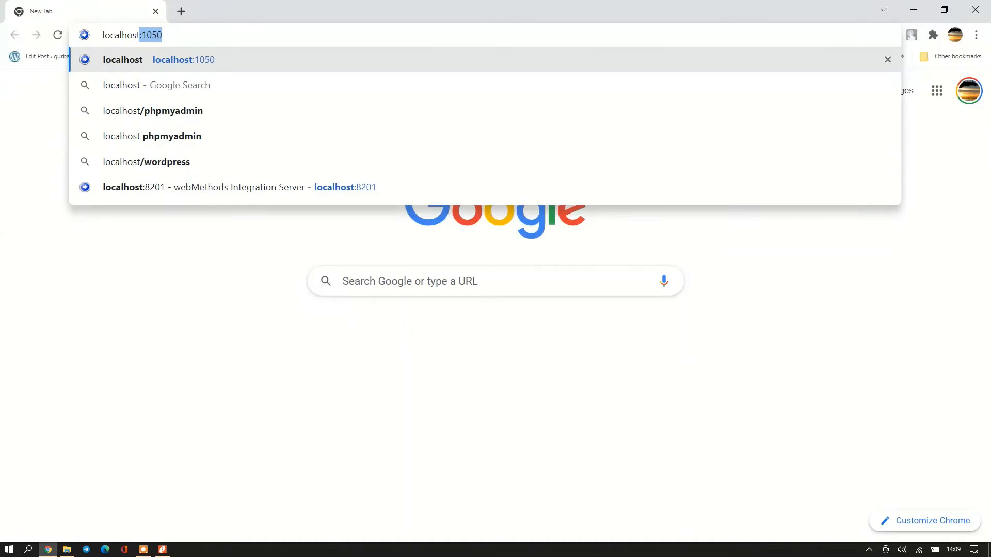
text(:5555)
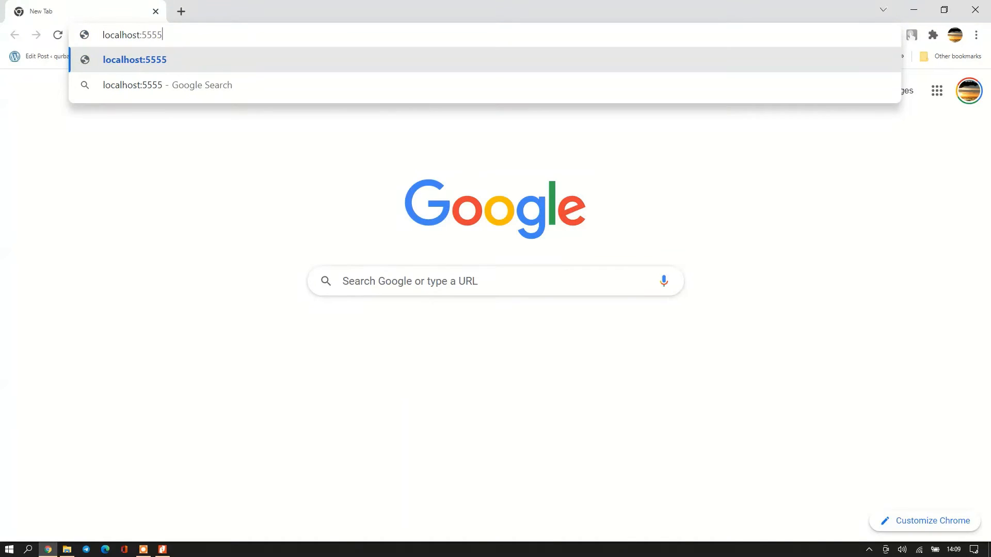
key(Return)
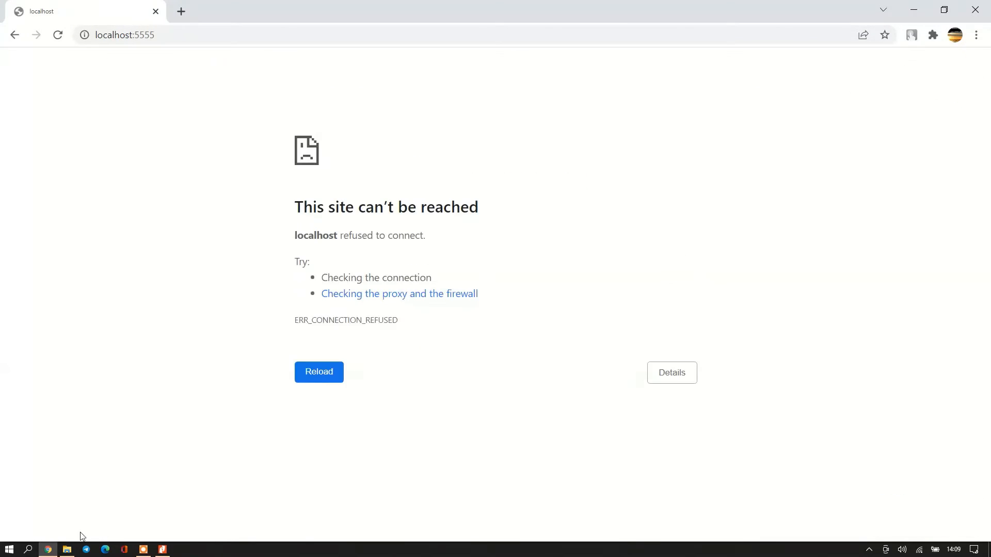
click(162, 550)
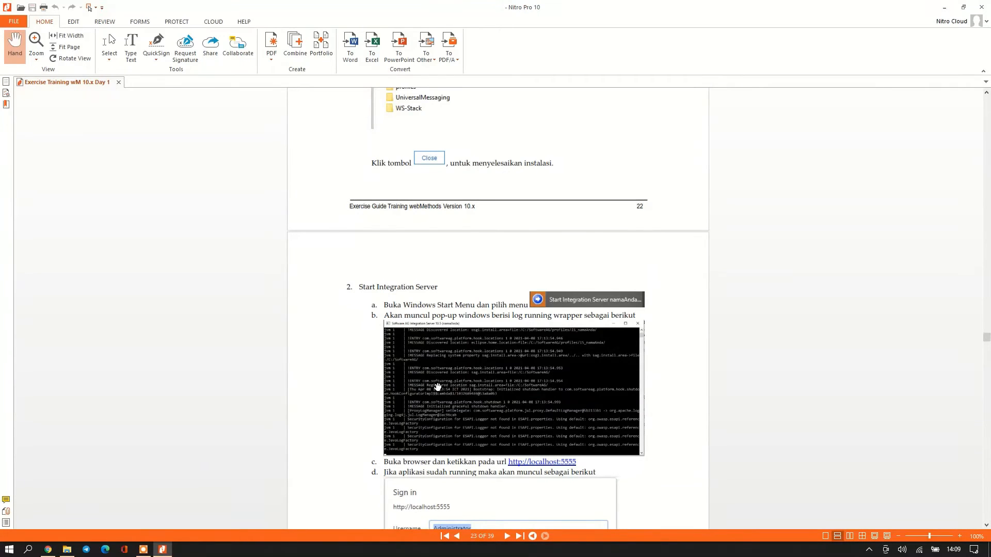
Check the guide's expected Sign in screenshot and step 3, then bring back File Explorer.
scroll(437, 387, down, 4)
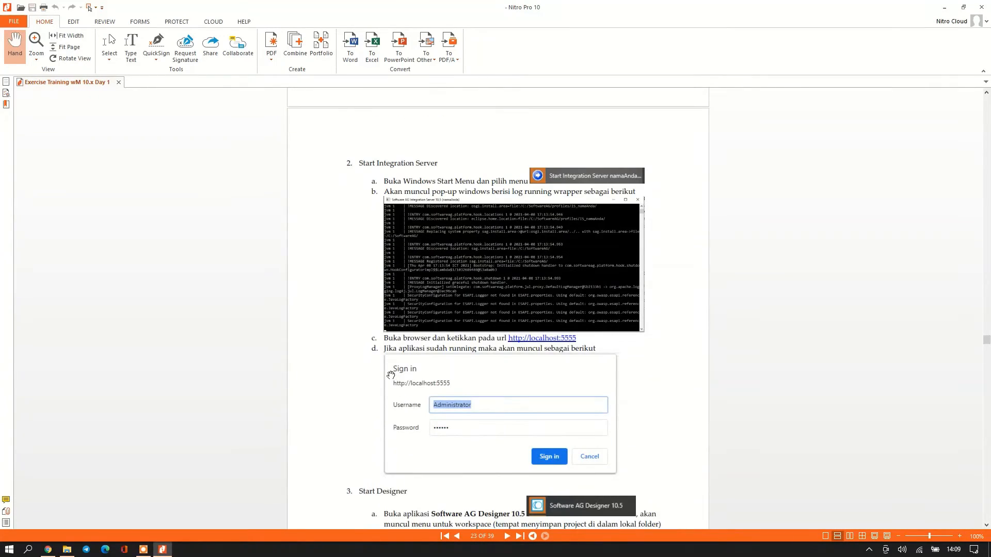
scroll(391, 375, up, 1)
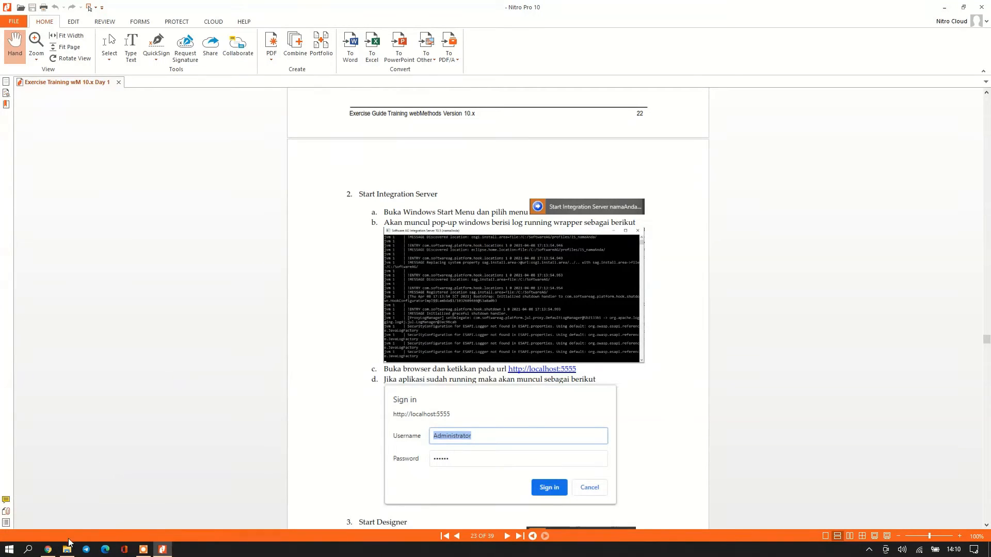
click(67, 549)
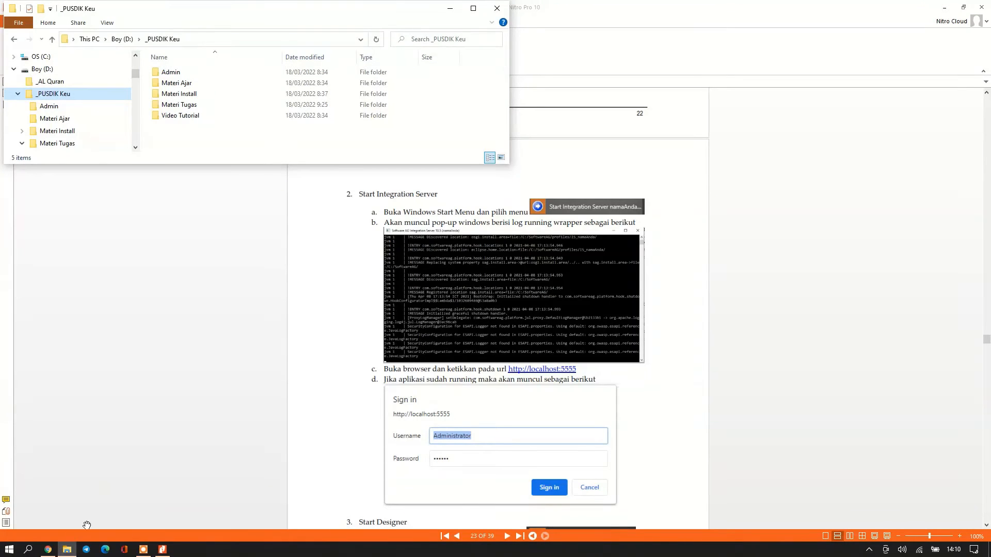
Browse File Explorer to C:\SoftwareAG\IntegrationServer\instances\IS_Nugroho\logs.
click(14, 68)
click(14, 81)
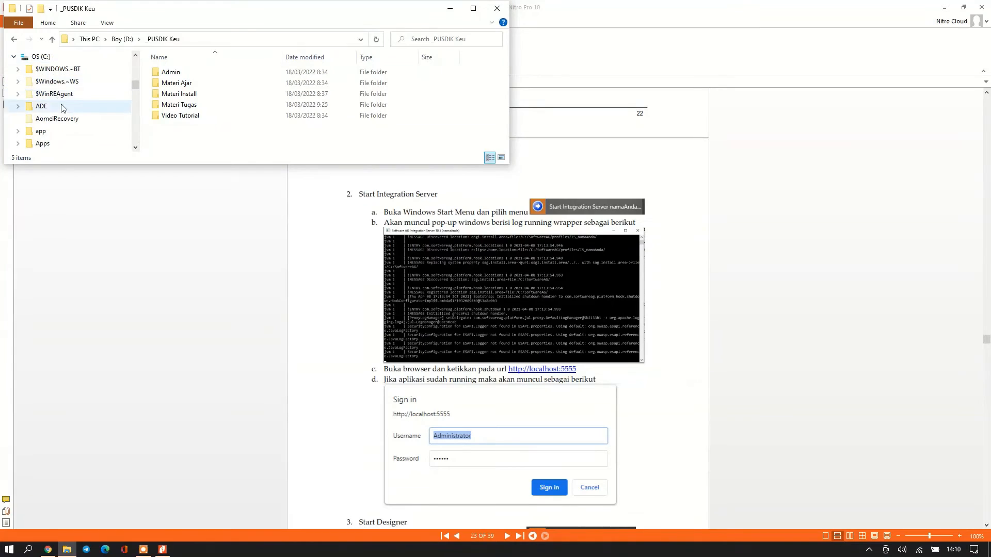
scroll(72, 126, down, 3)
scroll(72, 125, down, 5)
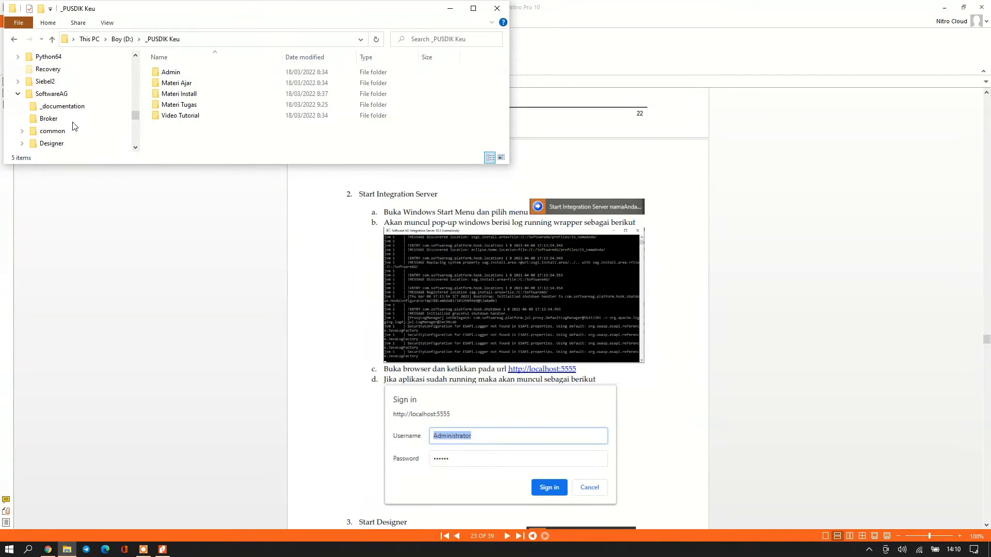
scroll(72, 121, down, 2)
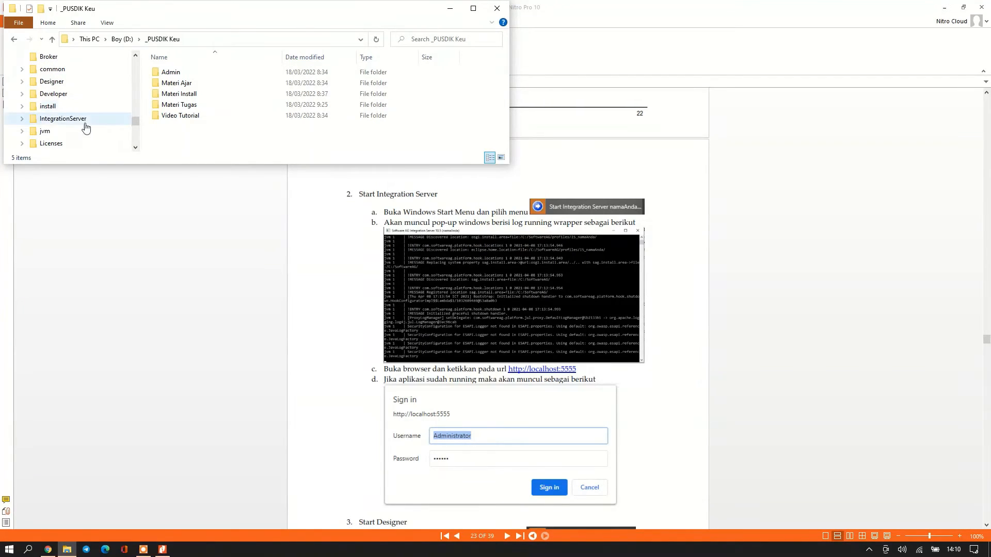
click(76, 106)
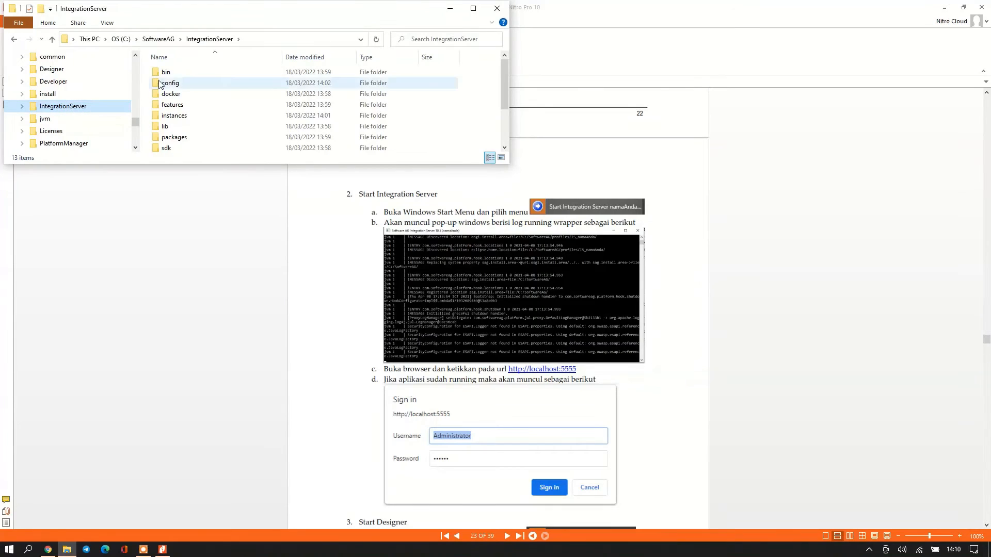
double_click(174, 115)
double_click(178, 73)
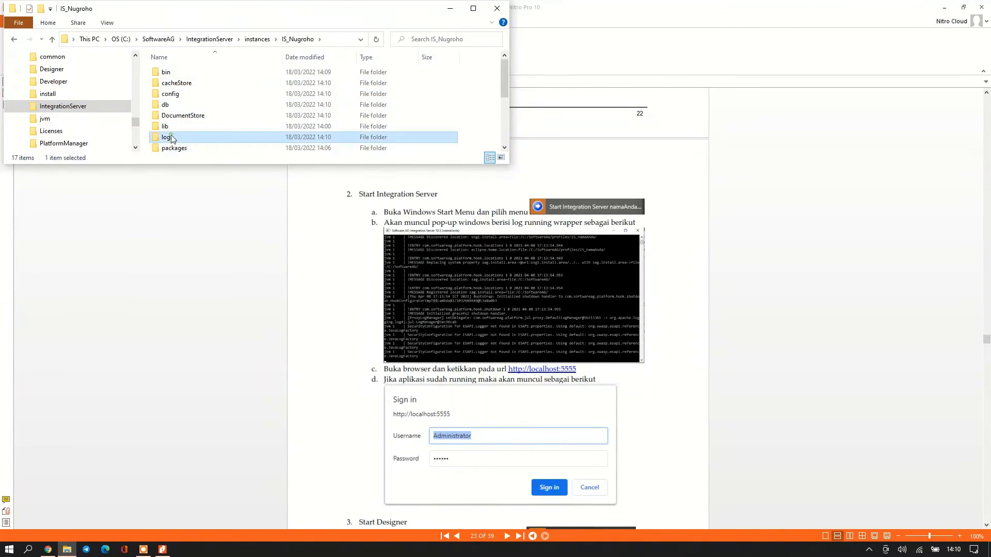
double_click(168, 136)
Open the server log with Edit with Notepad++.
click(168, 116)
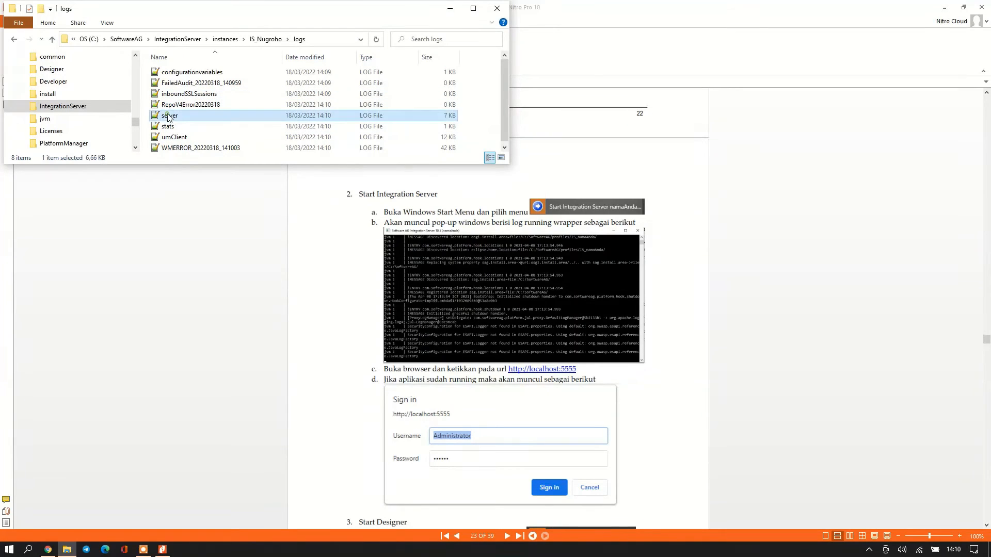
right_click(168, 117)
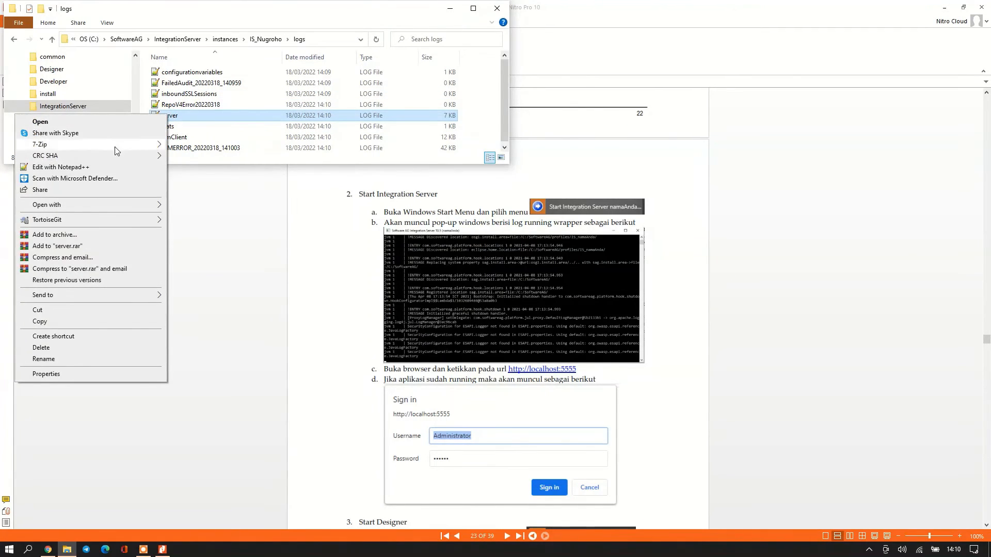
click(87, 168)
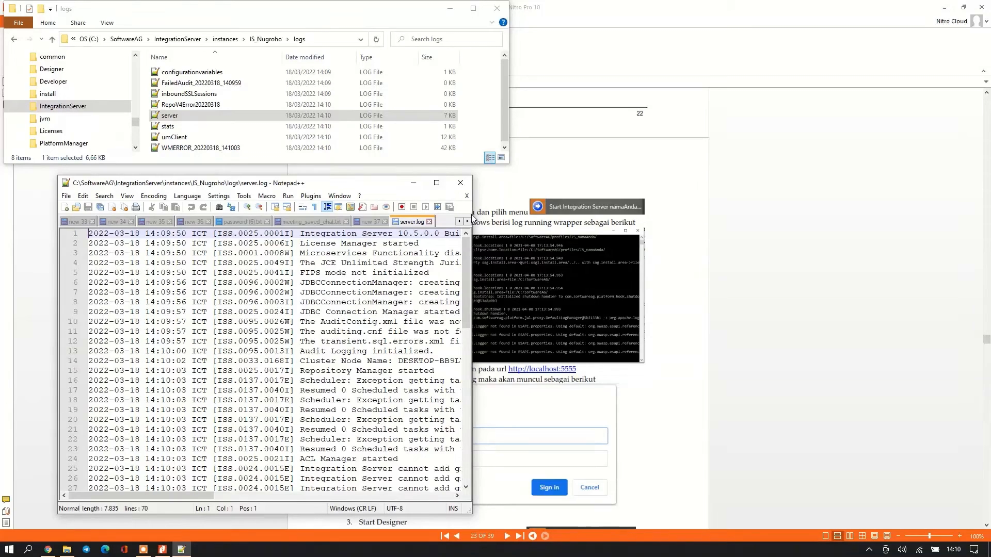
Widen Notepad++, read server.log down to its latest startup entries, then close it.
drag(476, 215, 692, 215)
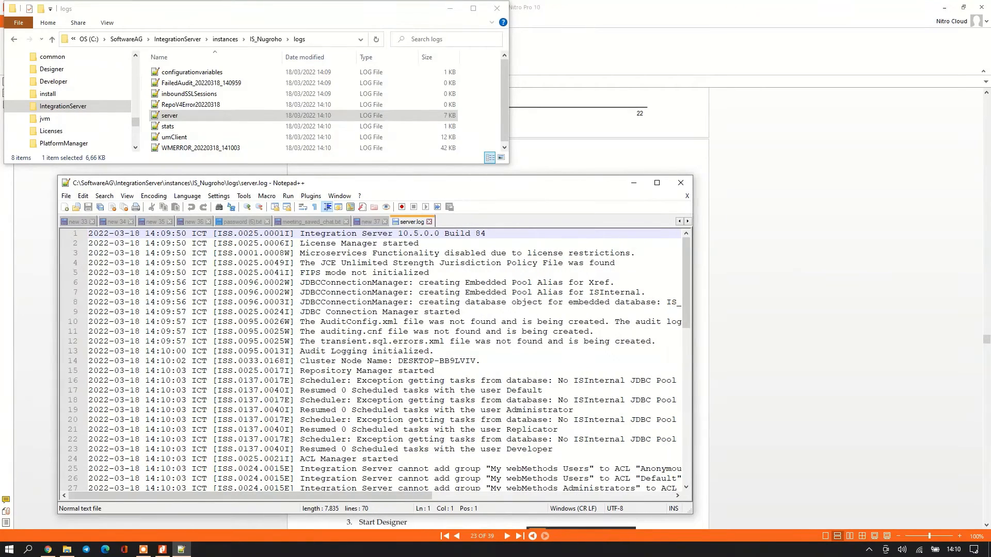
scroll(372, 361, down, 15)
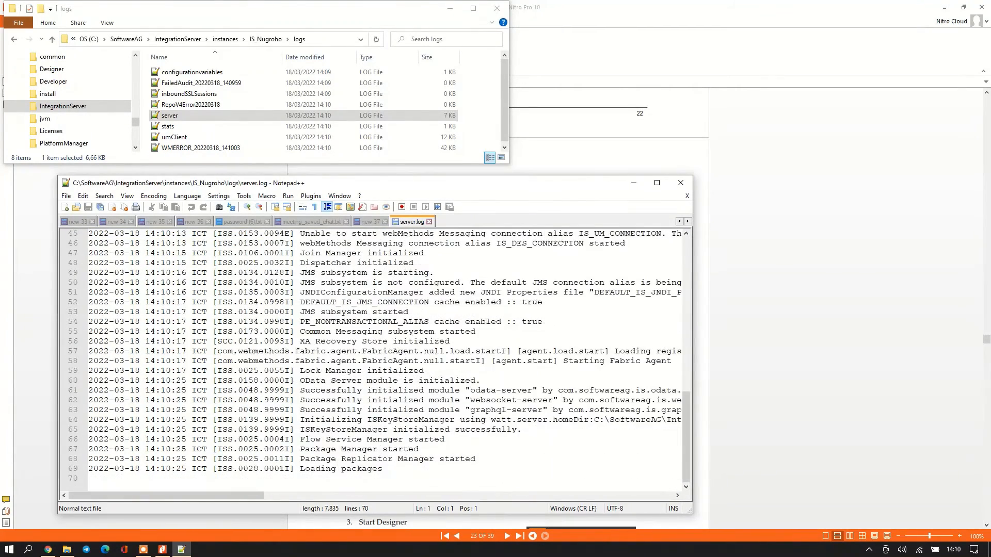
key(alt+F4)
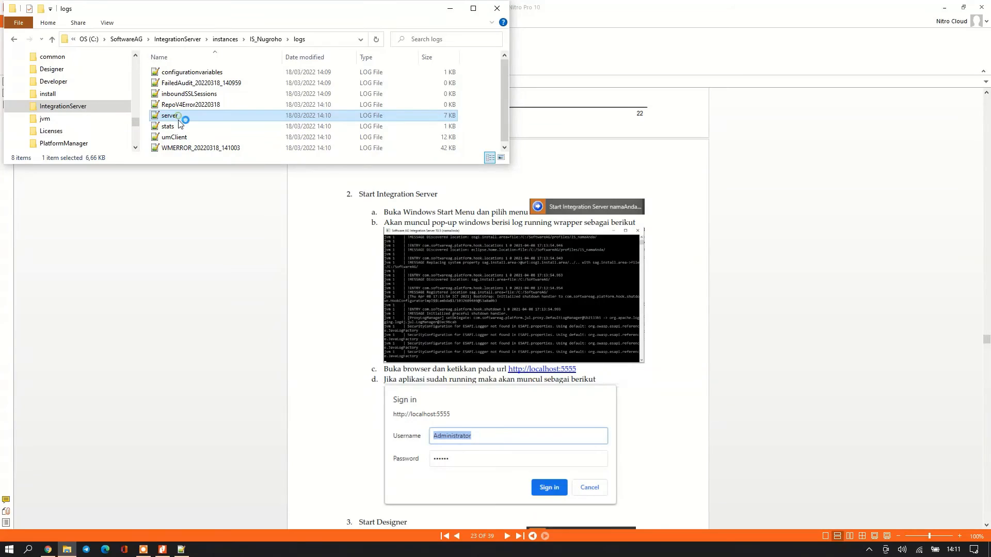
scroll(372, 361, down, 9)
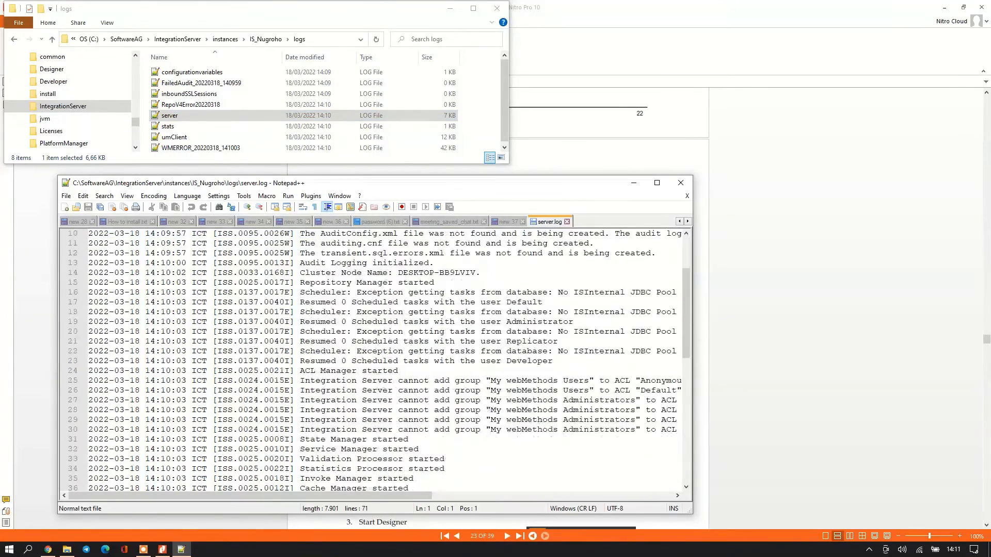
scroll(372, 361, down, 6)
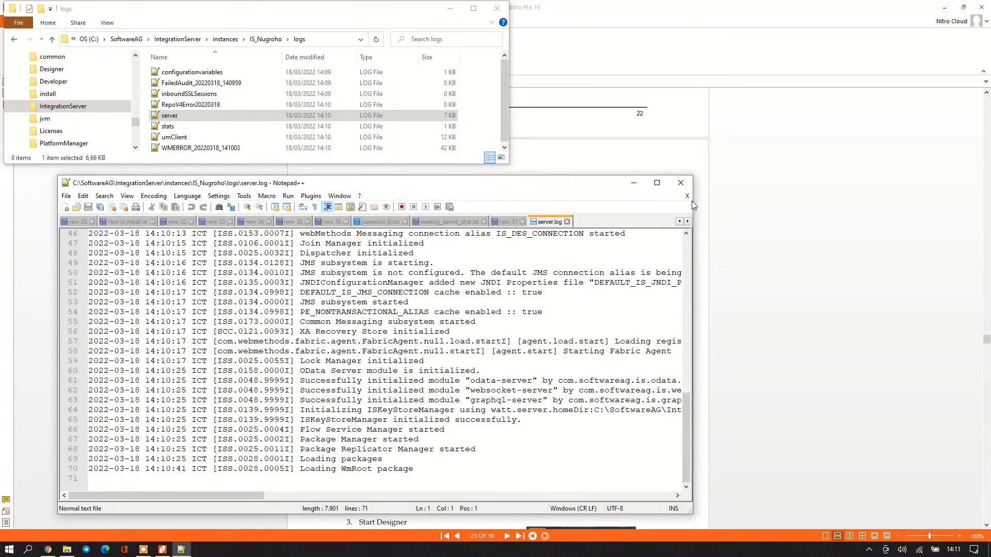
click(680, 183)
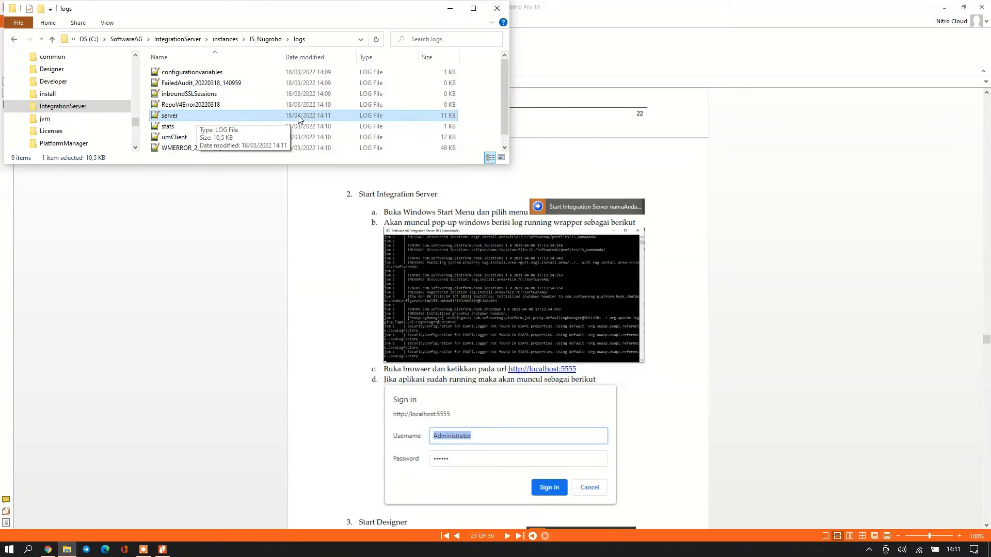
Refresh the logs folder and reread server.log to 'Initialization completed in 98 seconds'.
right_click(471, 116)
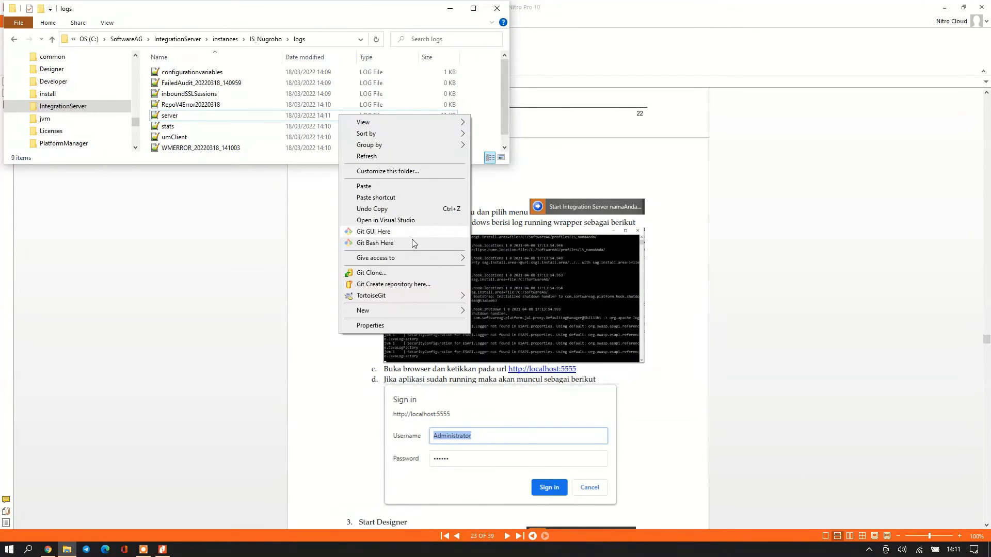
click(375, 156)
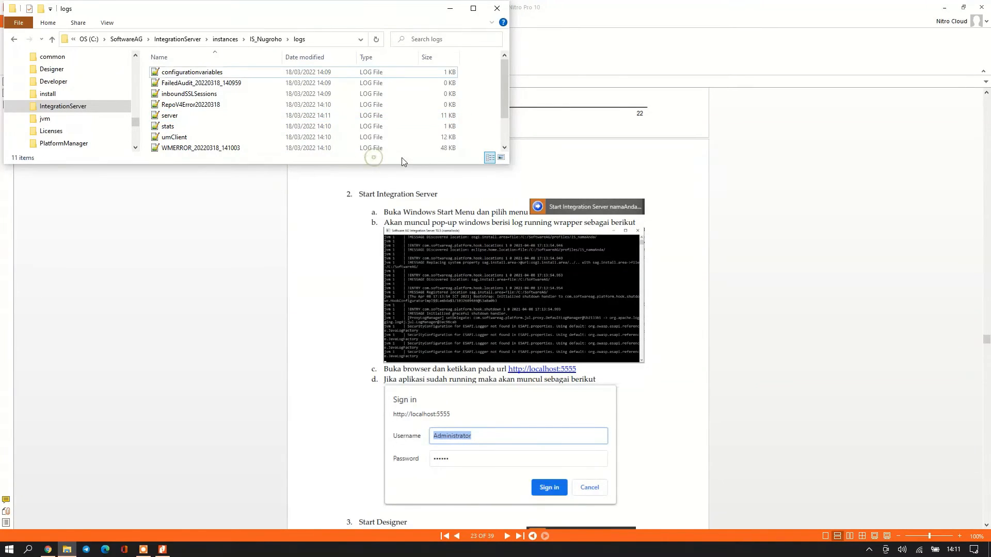
double_click(170, 115)
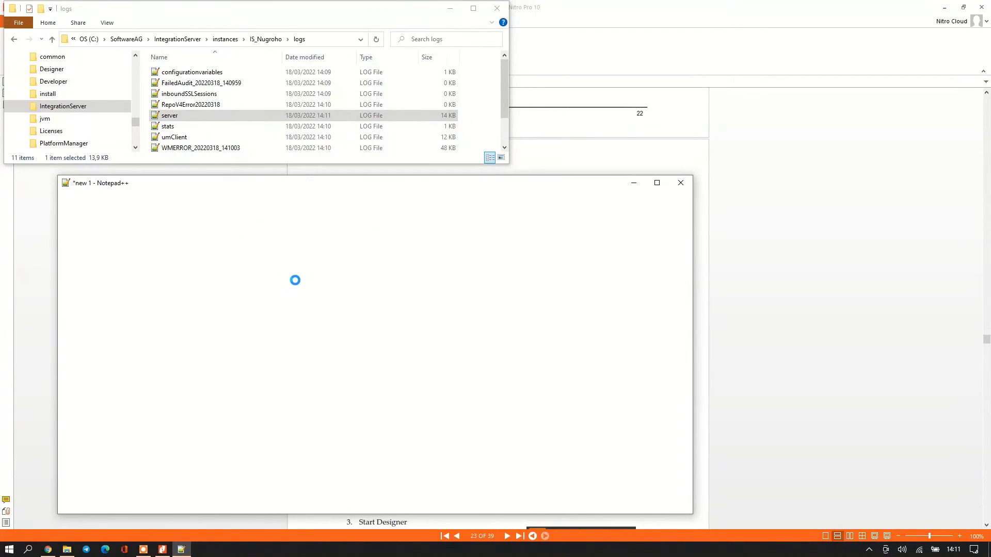
scroll(372, 361, down, 11)
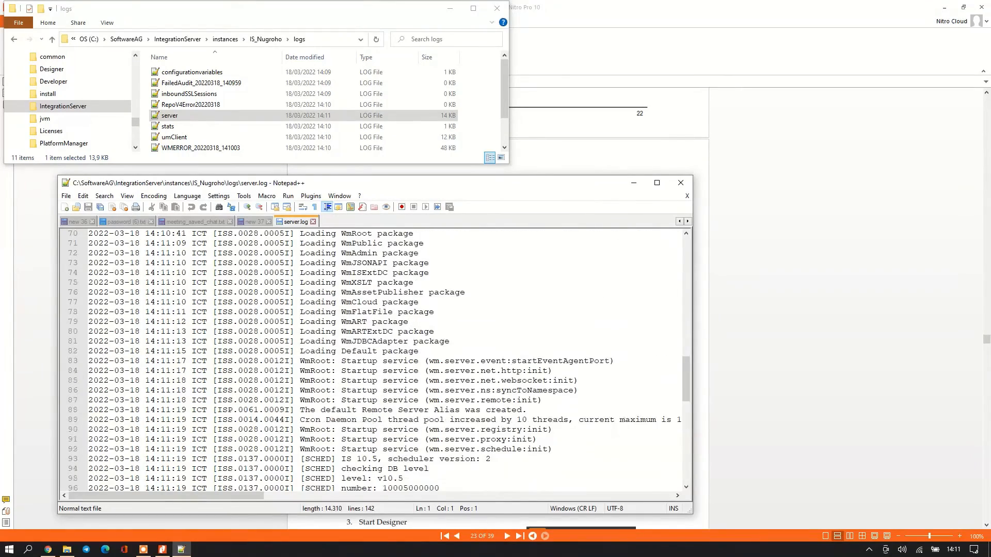
scroll(371, 361, down, 12)
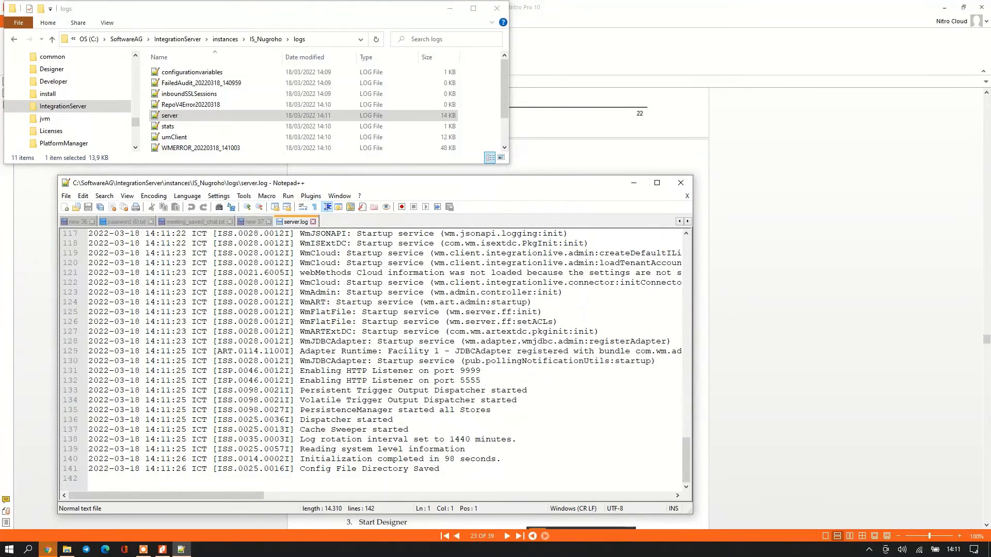
scroll(372, 362, up, 2)
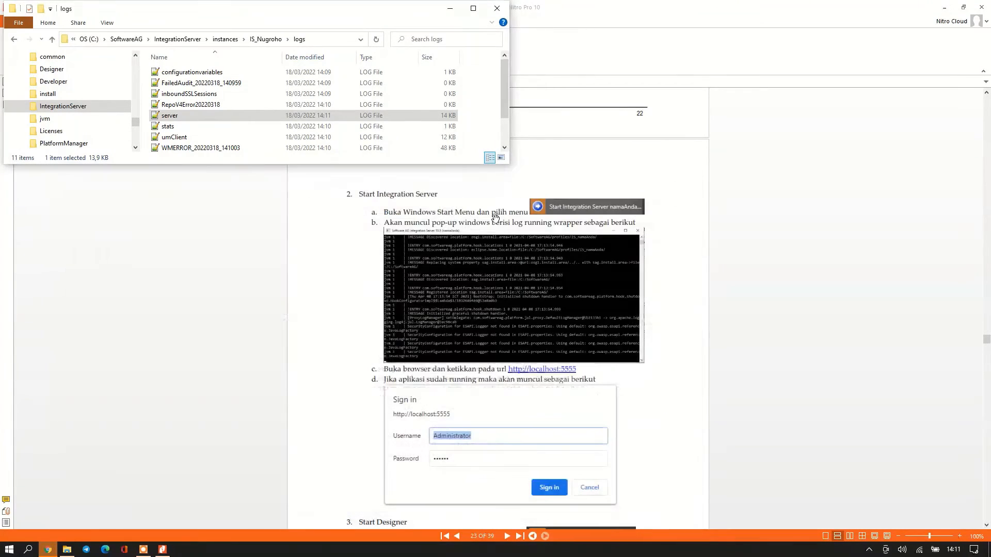
Close the log, sign in at localhost:5555 to reach the Statistics page, then return to the guide.
click(680, 182)
click(49, 549)
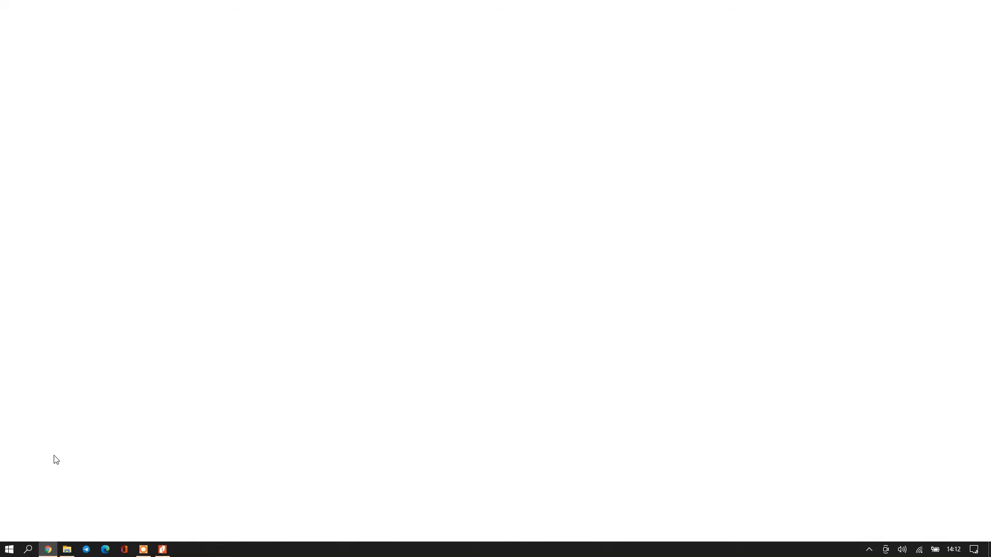
click(46, 549)
click(46, 549)
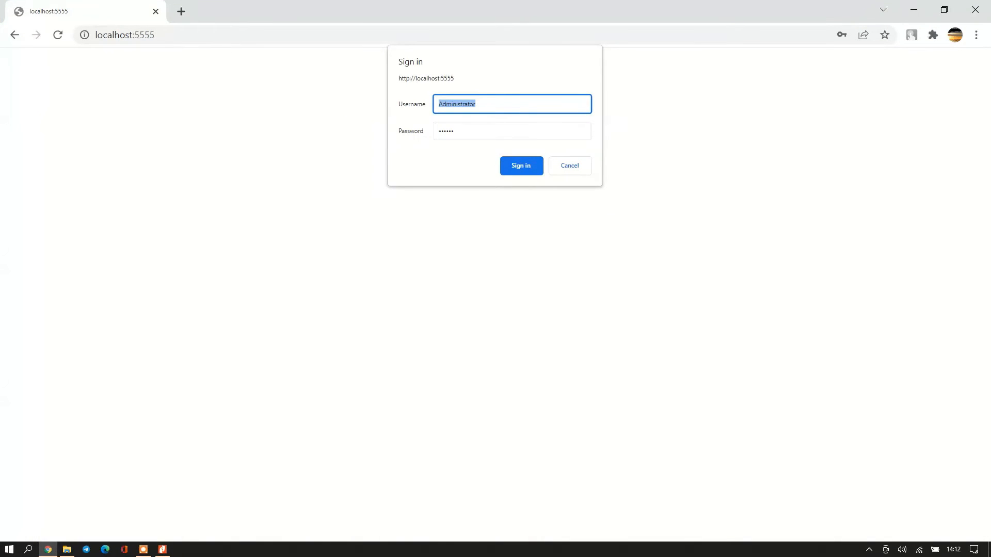
click(509, 166)
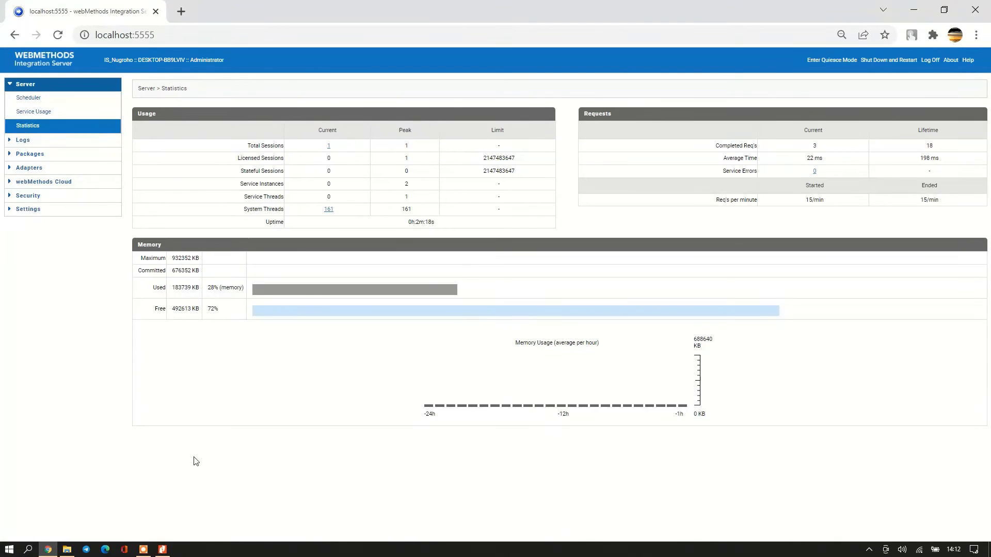
click(163, 550)
scroll(472, 319, down, 3)
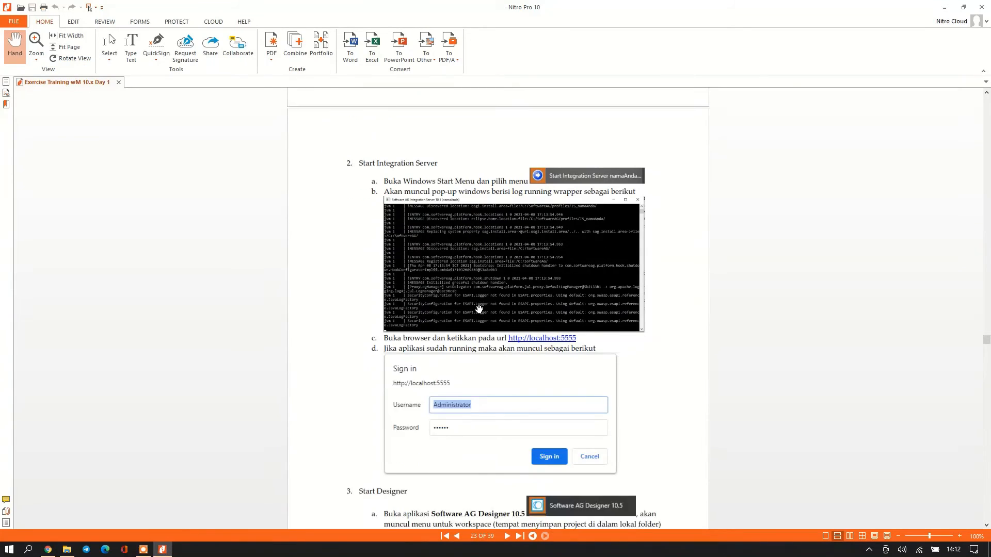
Scroll the guide to page 23's '3. Start Designer' and bring up the Start menu.
scroll(431, 411, down, 3)
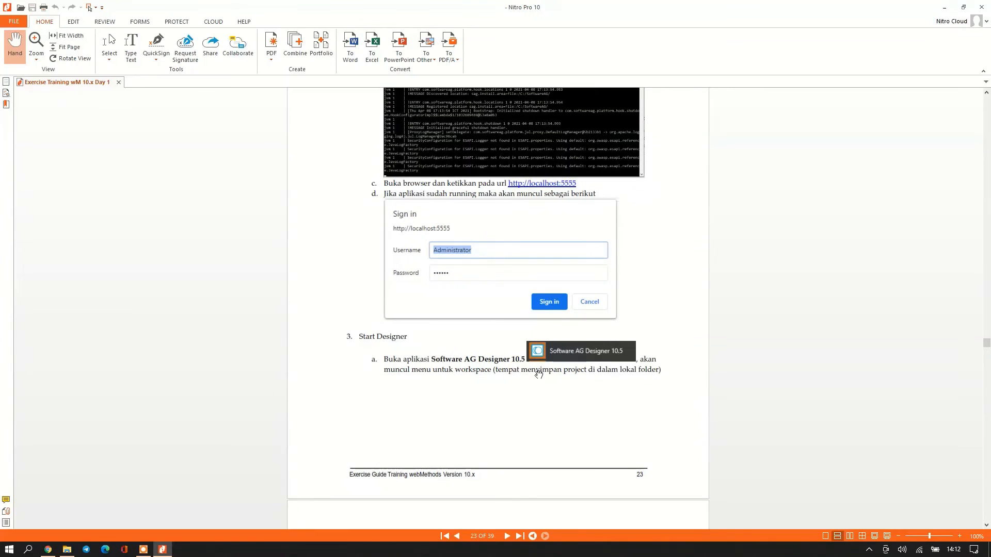
scroll(500, 381, down, 2)
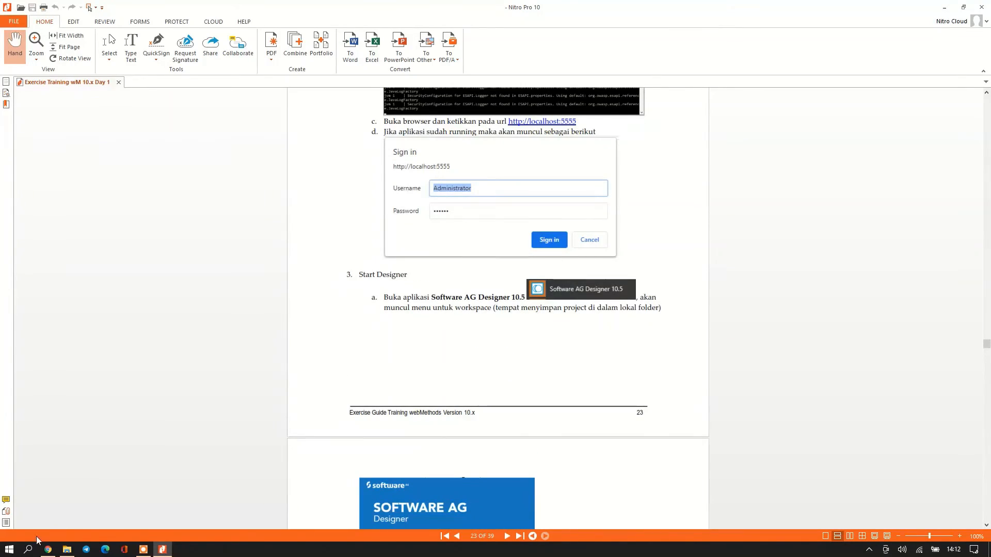
click(9, 554)
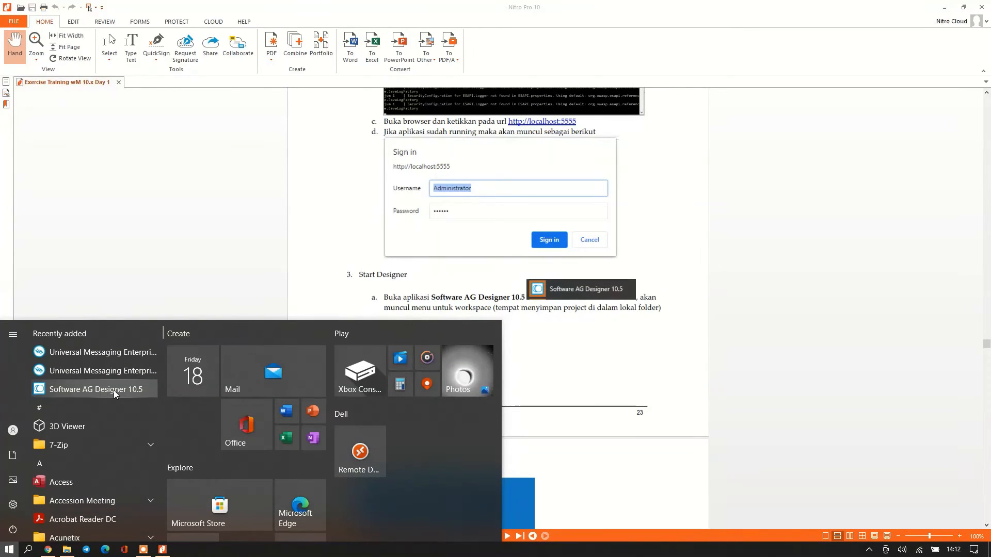
Launch Software AG Designer 10.5 with the workspace105_Training workspace.
click(113, 390)
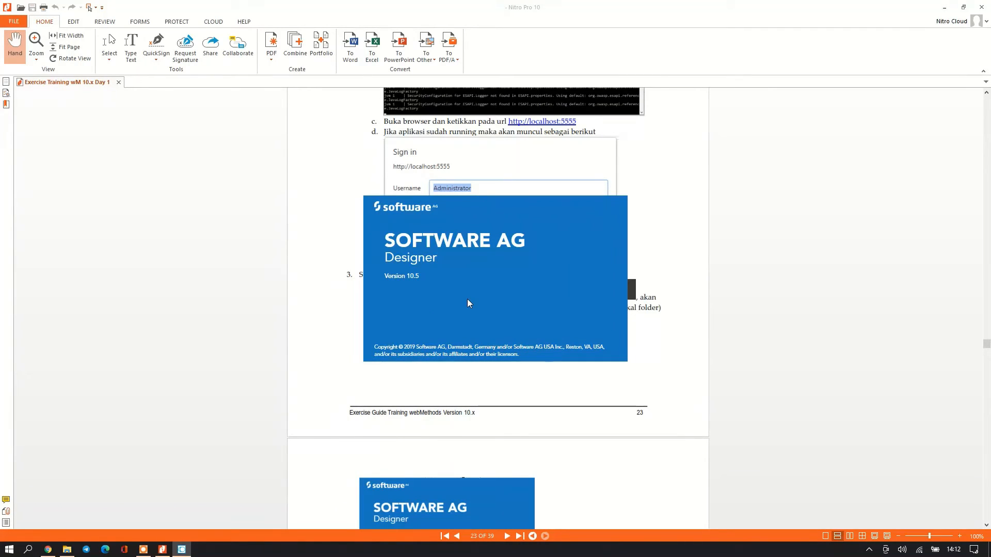
scroll(439, 407, down, 5)
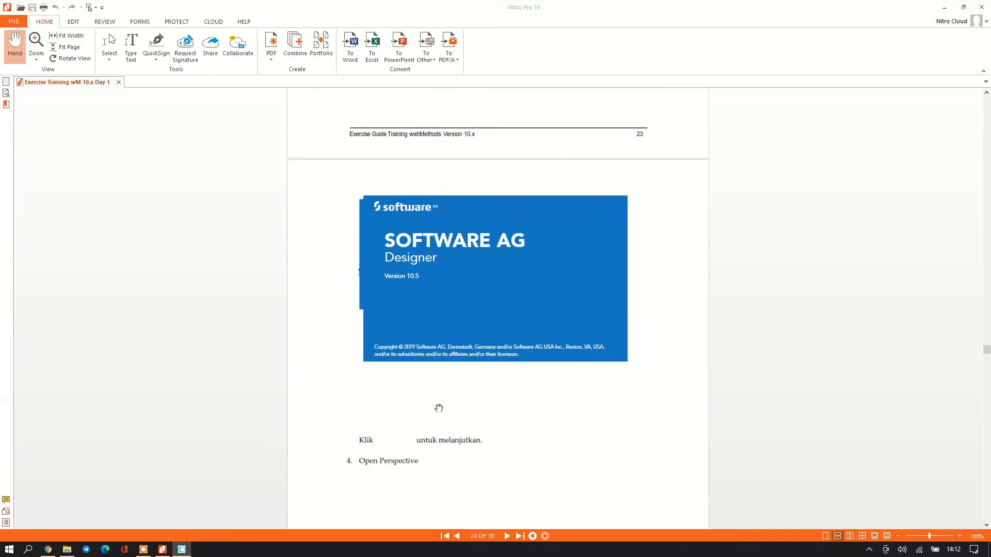
scroll(440, 407, up, 2)
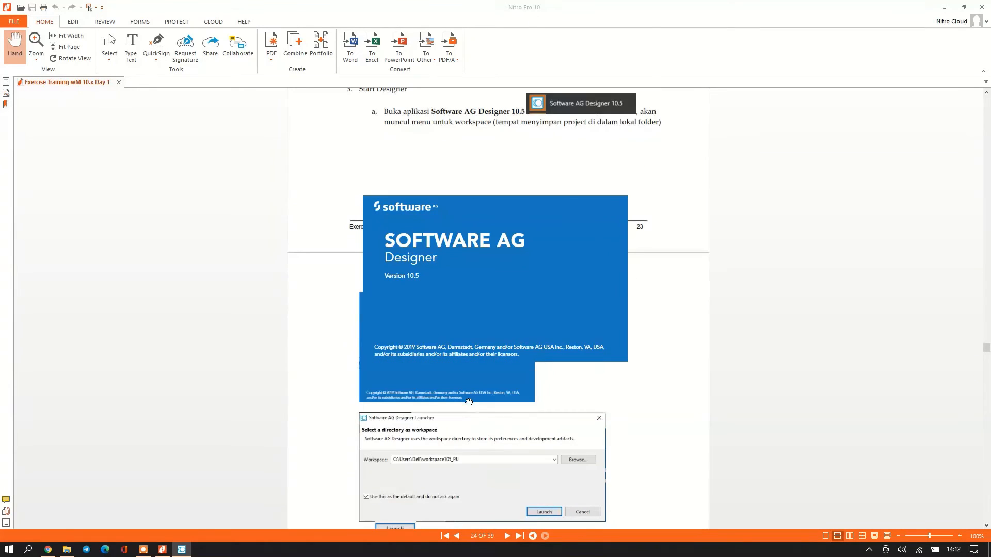
scroll(439, 400, up, 1)
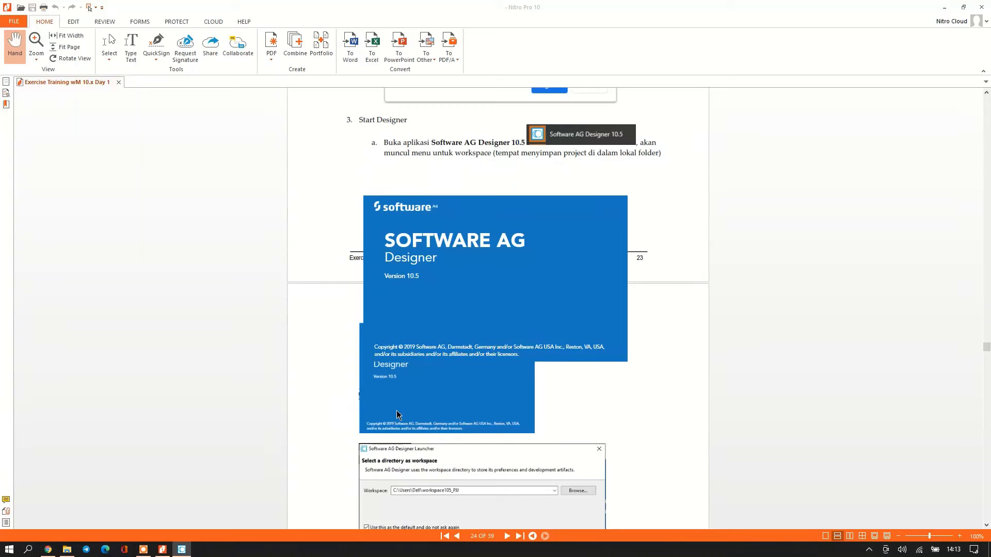
scroll(396, 411, down, 2)
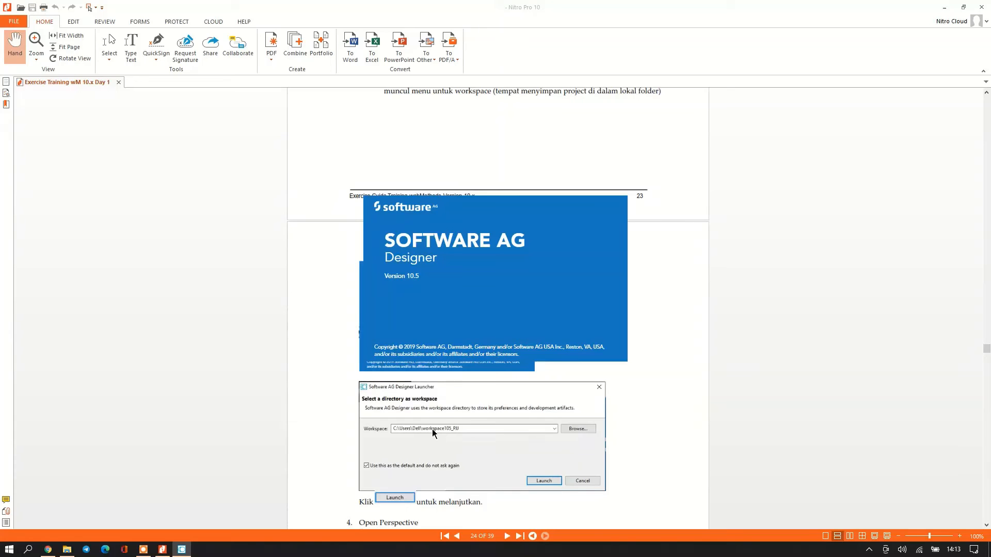
scroll(321, 416, up, 3)
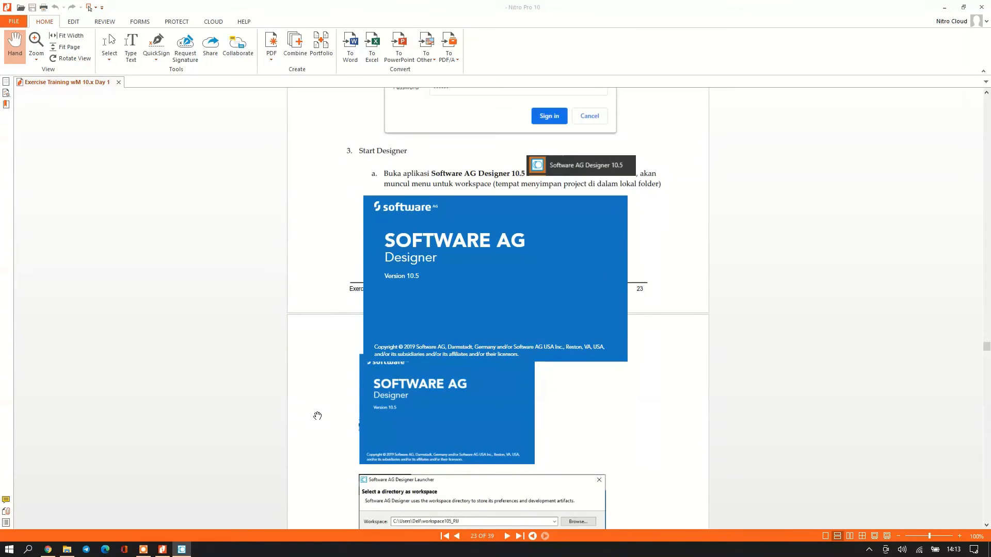
scroll(317, 416, up, 1)
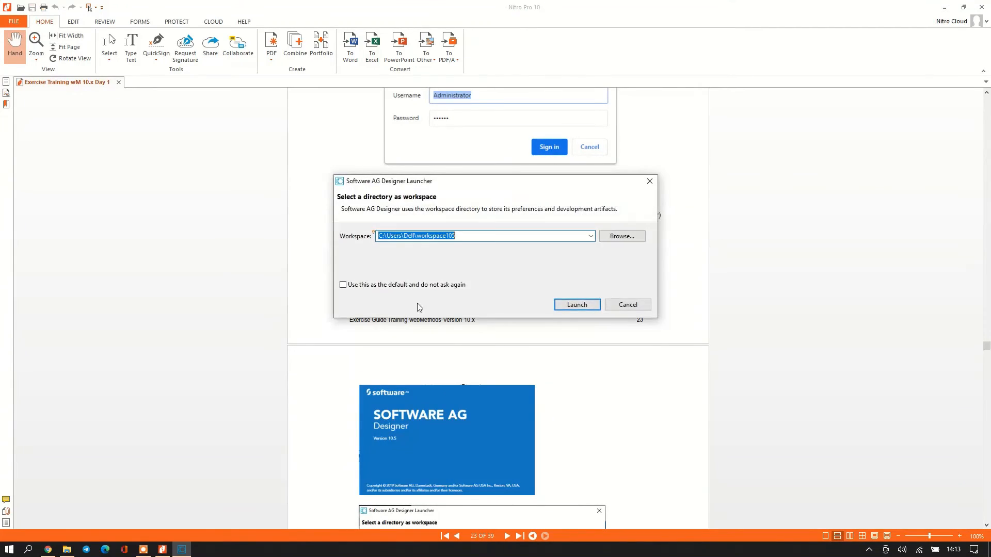
scroll(407, 378, down, 3)
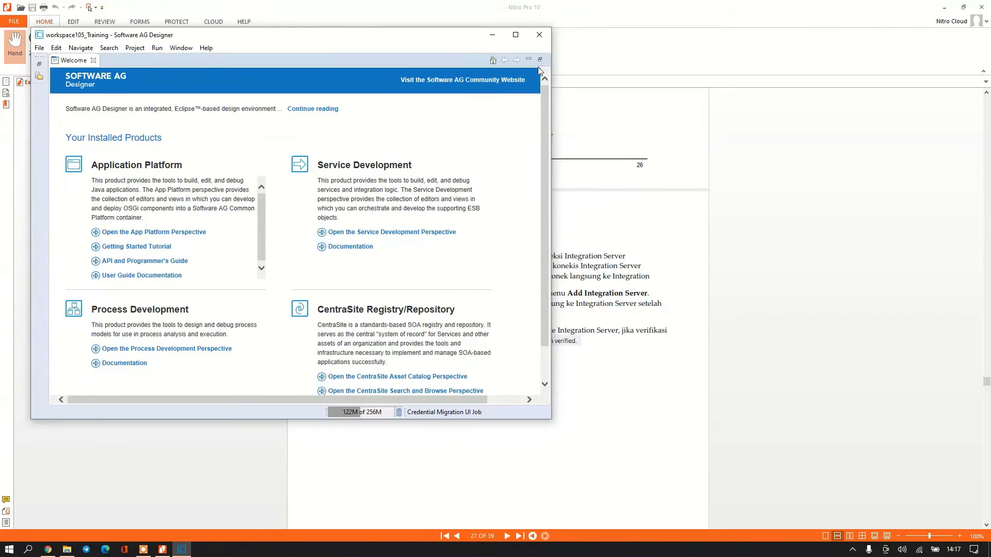
Maximize Designer, open the Service Development perspective, then return to the Nitro guide.
click(515, 36)
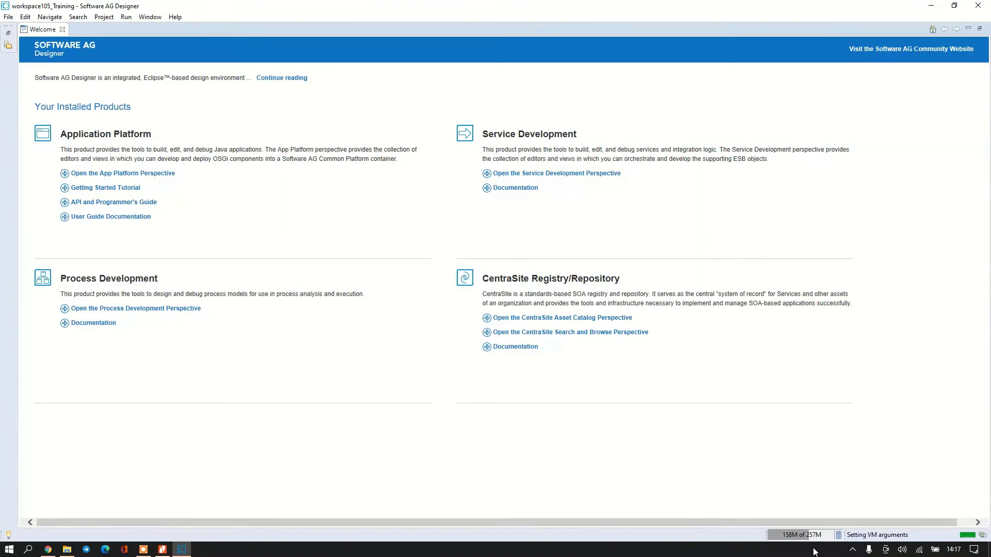
click(558, 174)
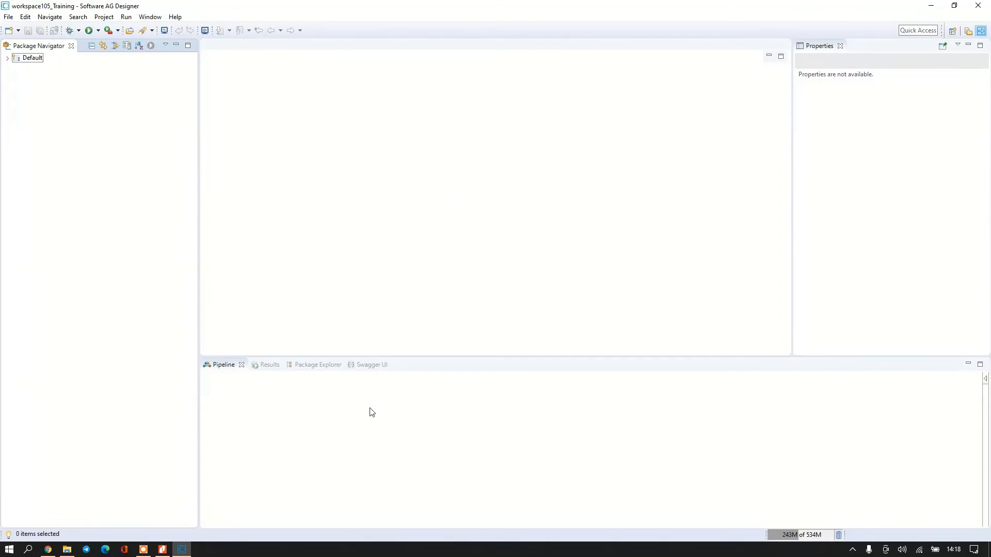
click(162, 551)
Read the guide's page 27 Add Integration Server steps, then bring Designer back to the front.
scroll(472, 263, up, 3)
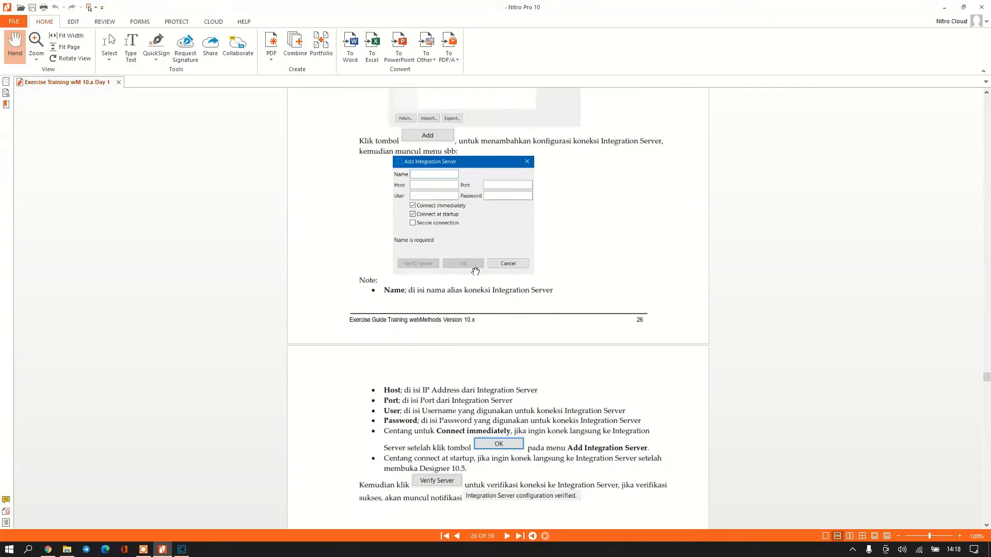
scroll(476, 271, up, 9)
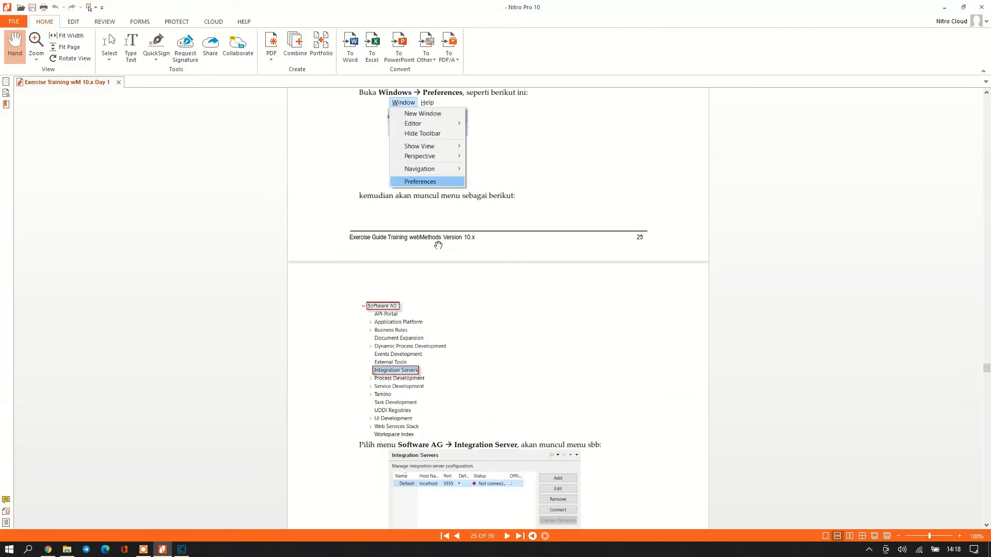
scroll(438, 246, up, 2)
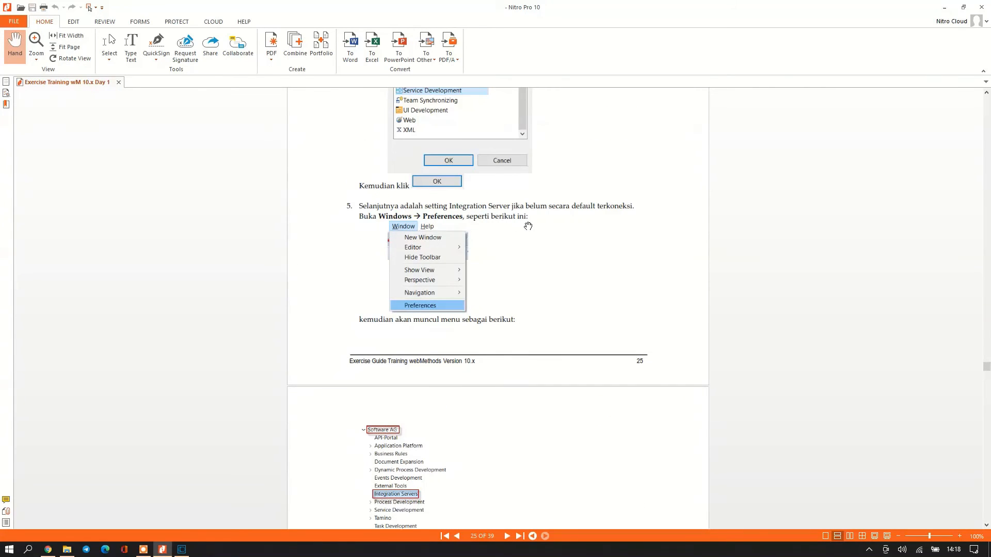
scroll(539, 216, up, 4)
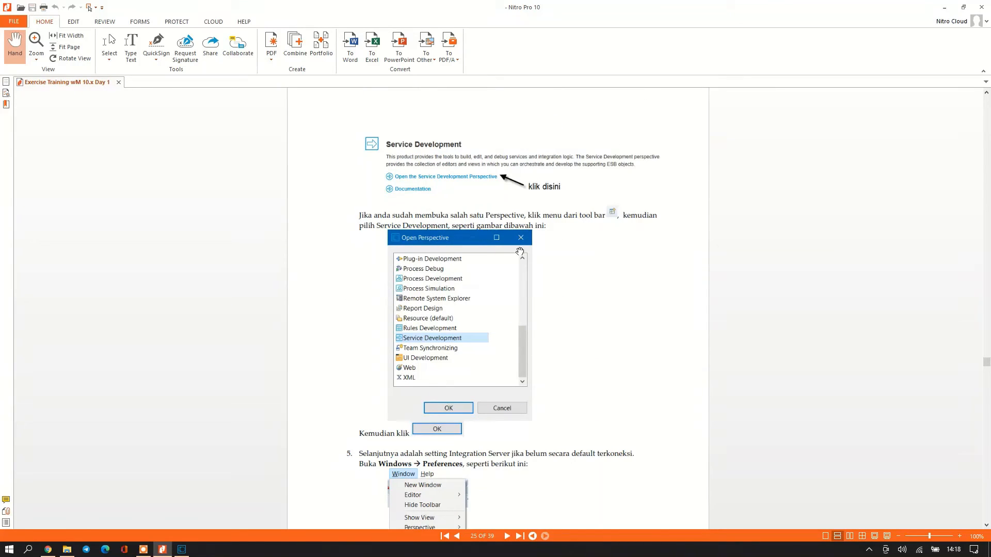
scroll(488, 345, down, 2)
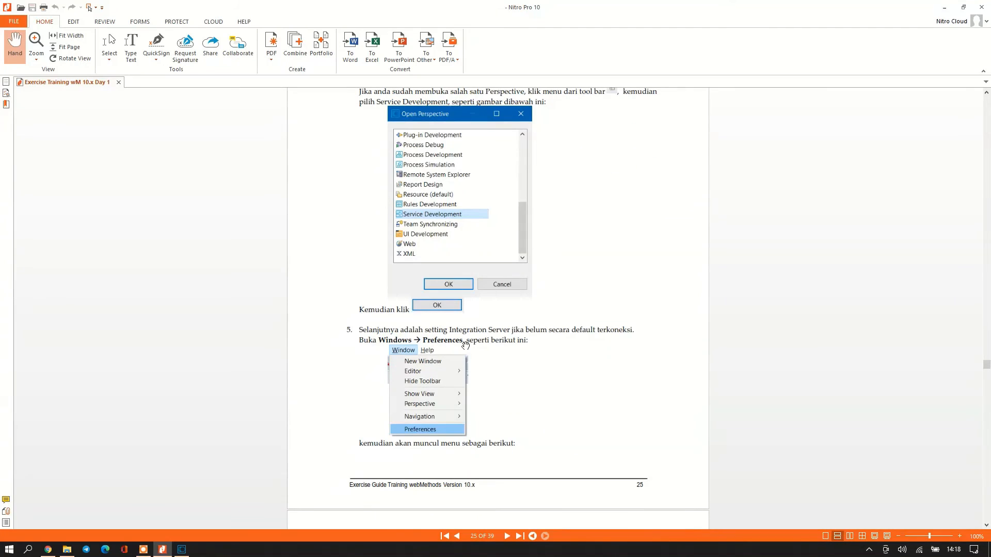
scroll(460, 356, down, 3)
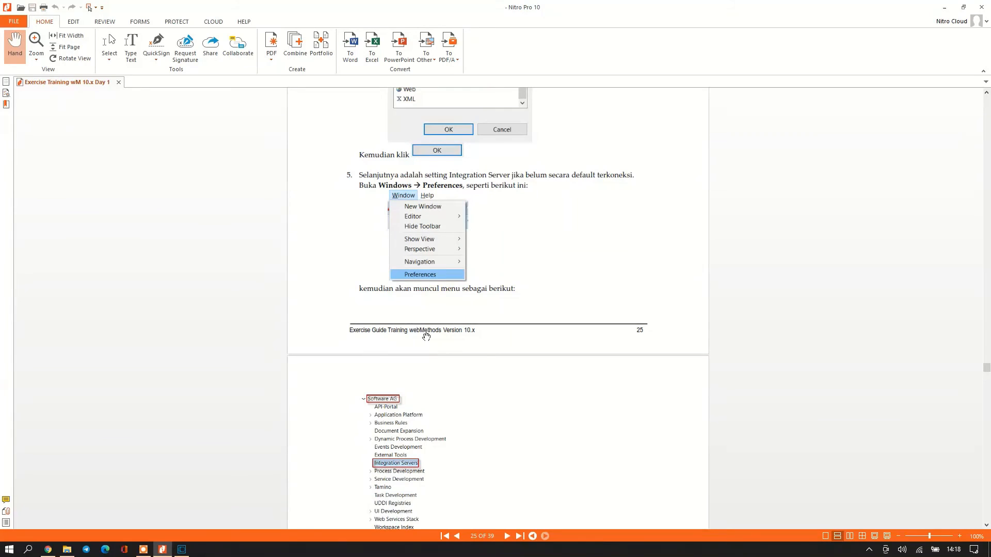
scroll(422, 393, down, 4)
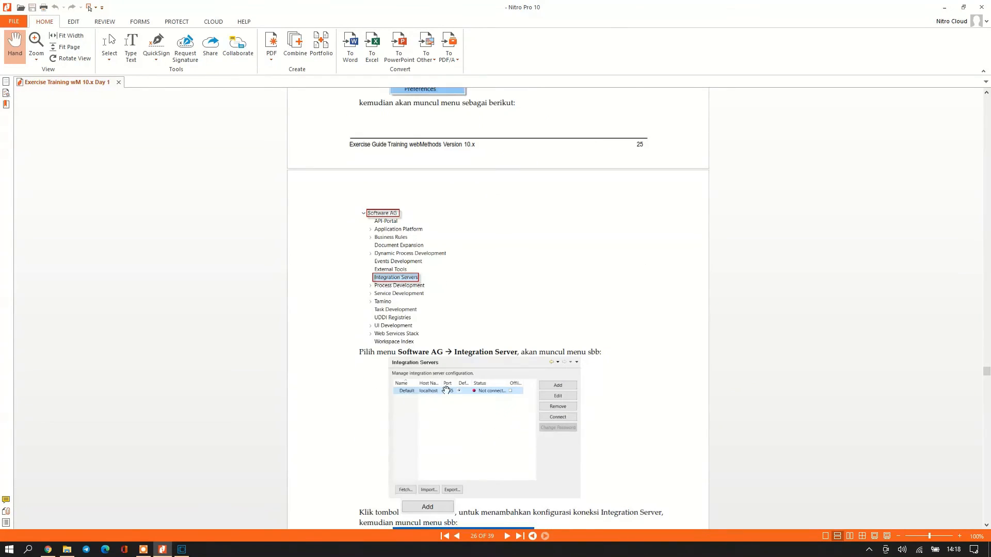
scroll(460, 422, down, 5)
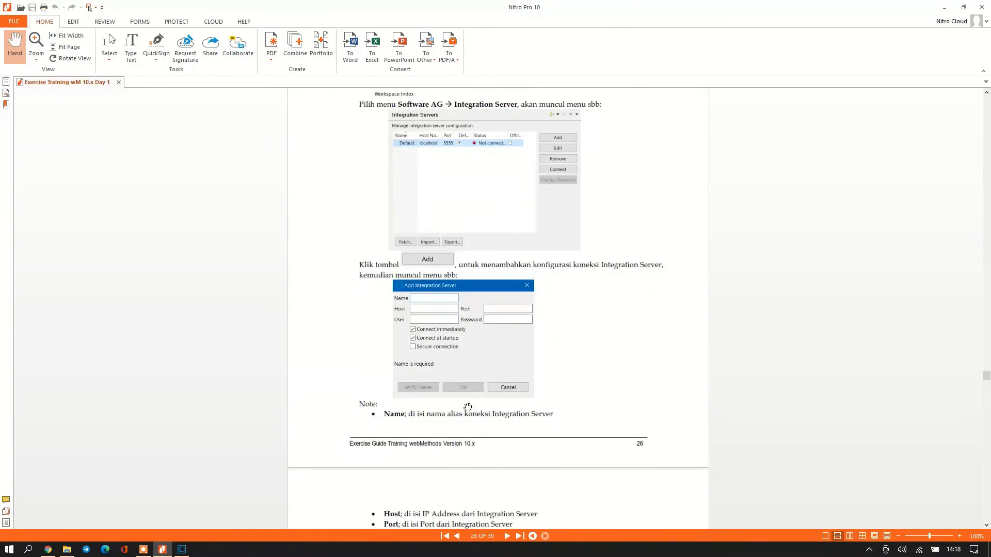
scroll(477, 432, down, 3)
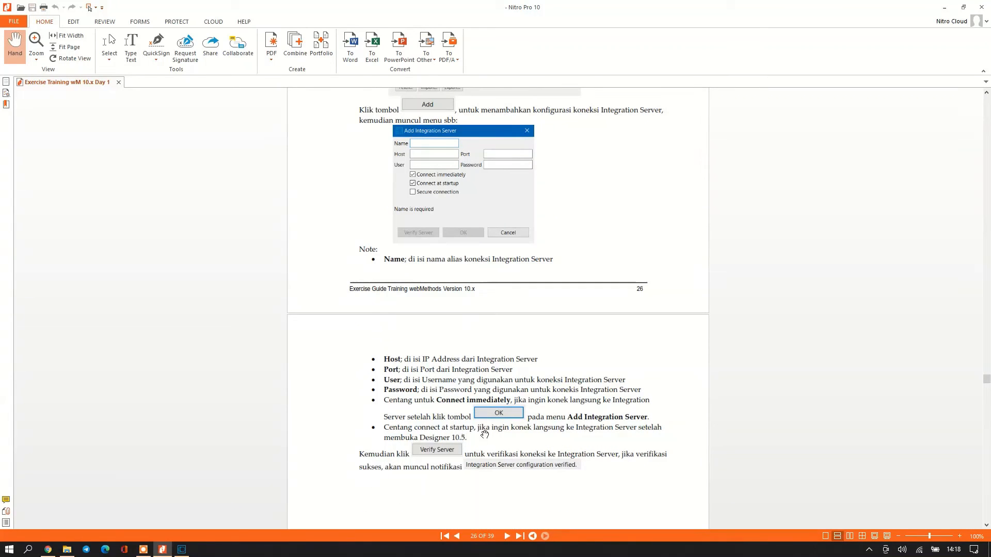
scroll(475, 442, down, 1)
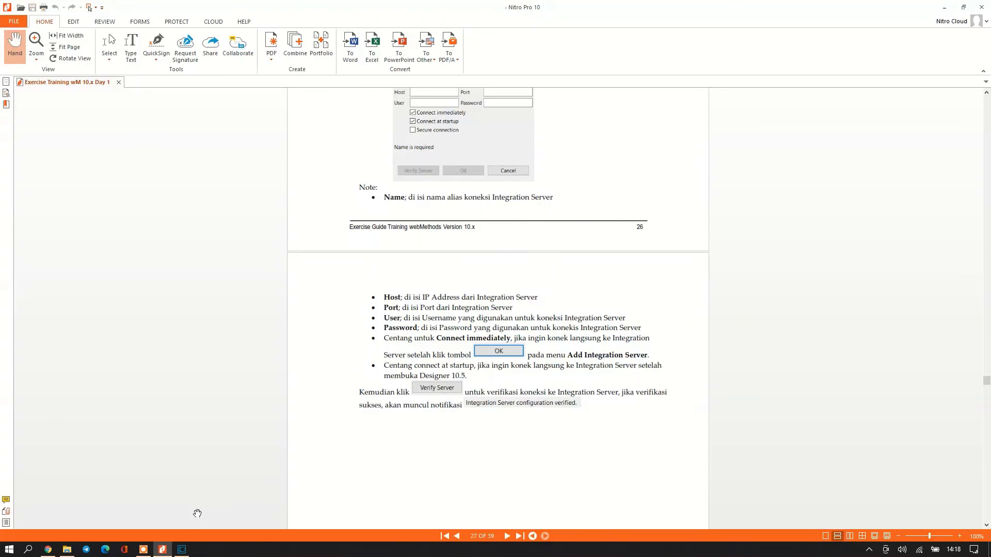
click(182, 549)
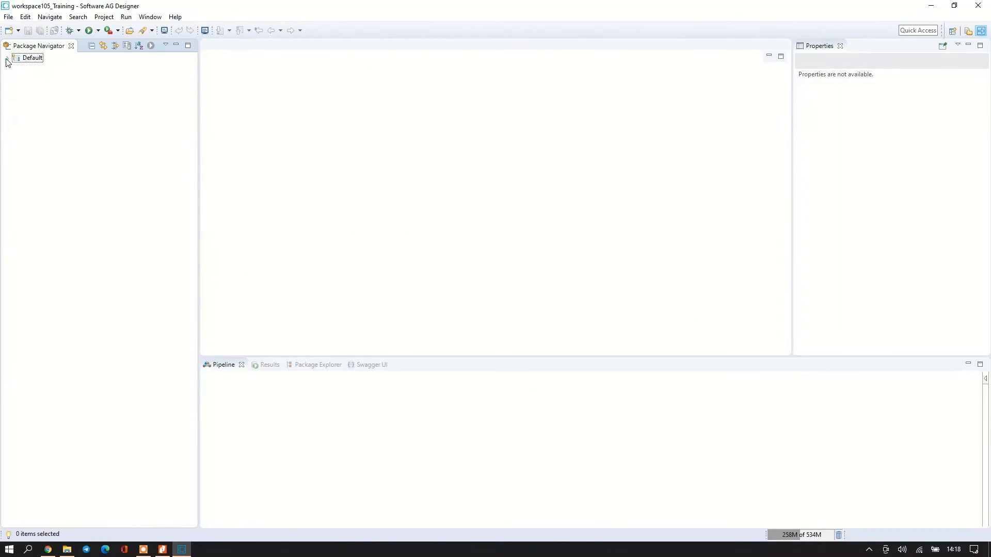
Open Preferences to the Software AG > Integration Servers settings page.
click(150, 16)
click(174, 108)
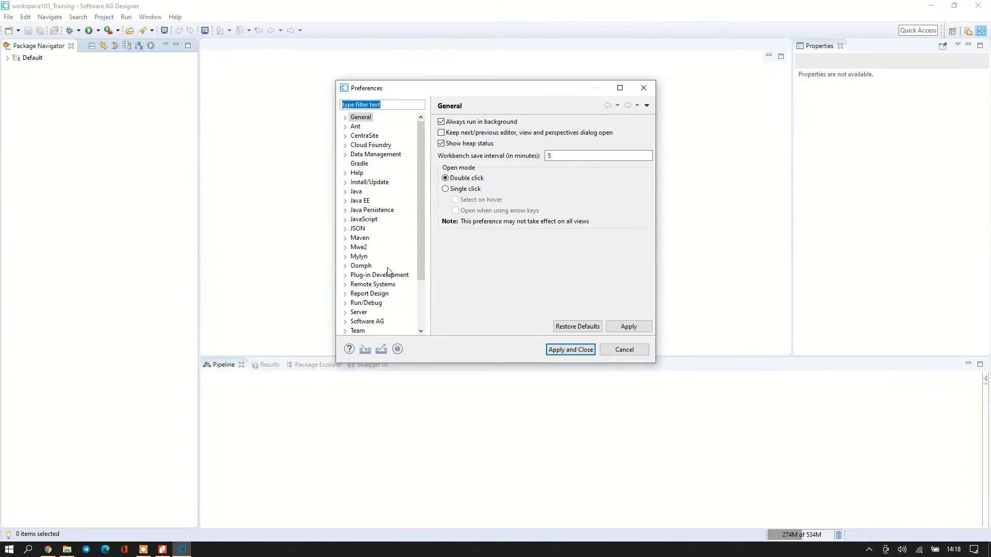
scroll(388, 271, down, 1)
click(345, 293)
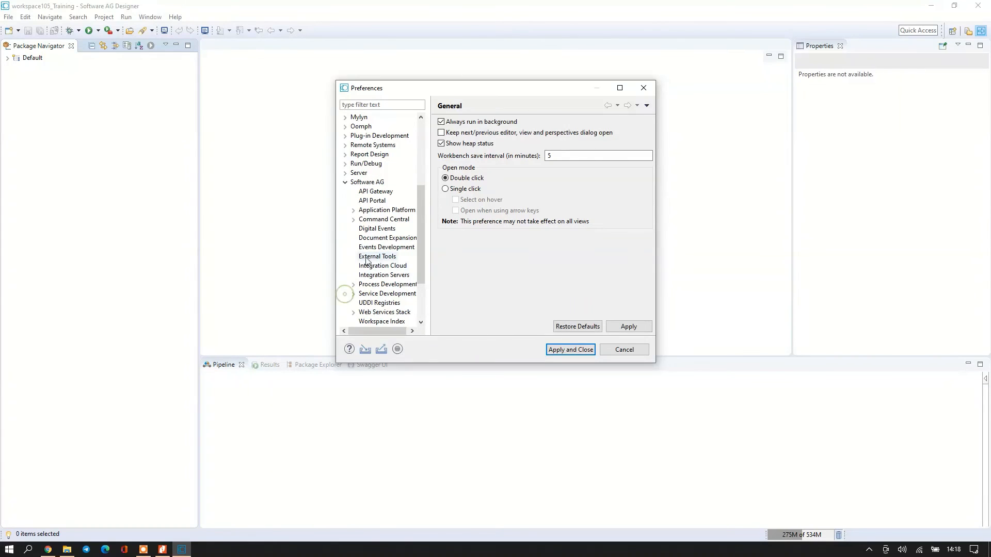
click(395, 277)
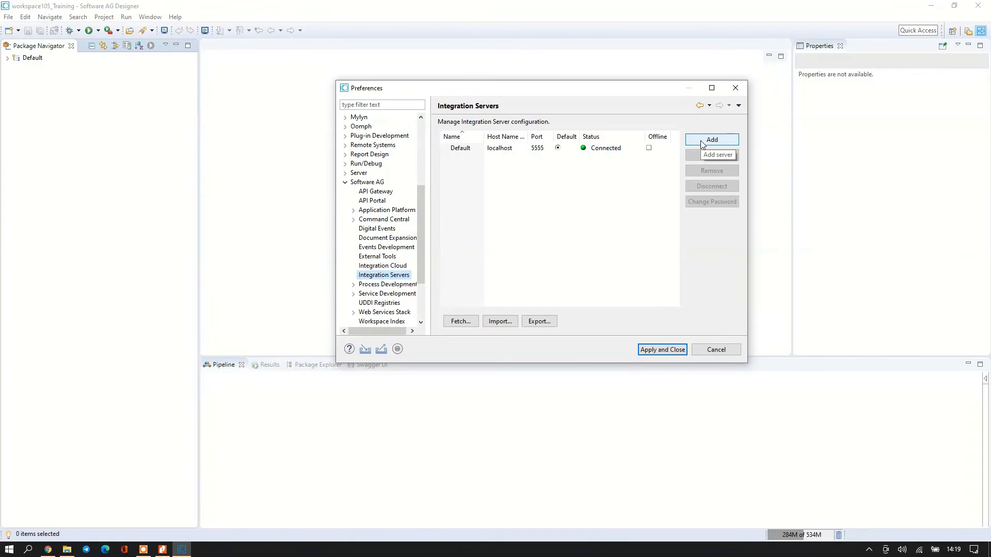
Check the Nitro Pro setup guide, then start adding a new Integration Server connection.
click(163, 549)
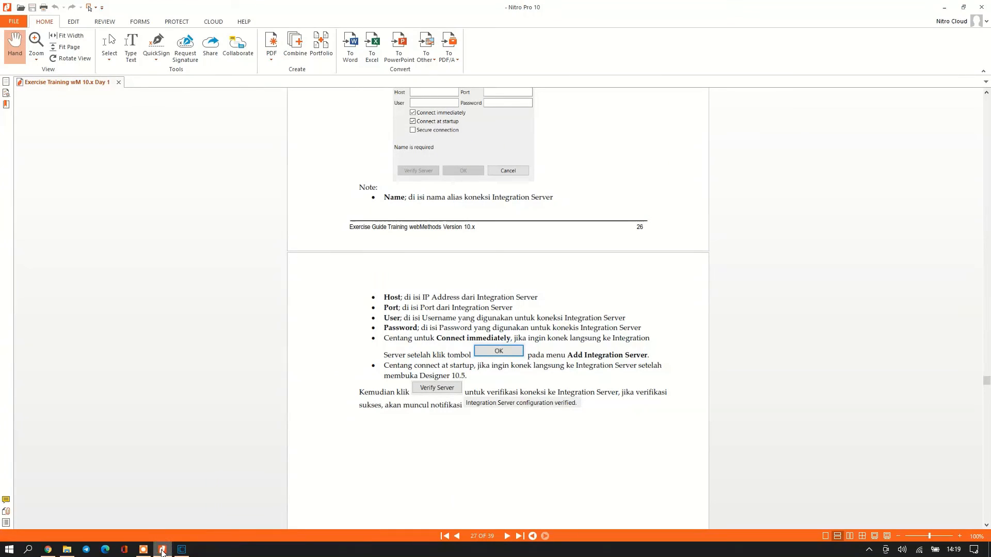
click(181, 549)
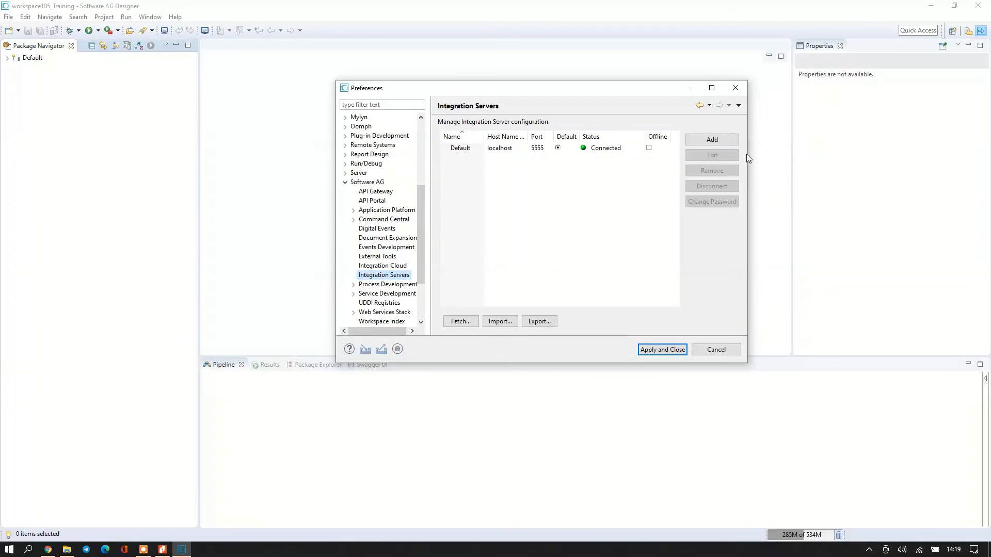
click(723, 139)
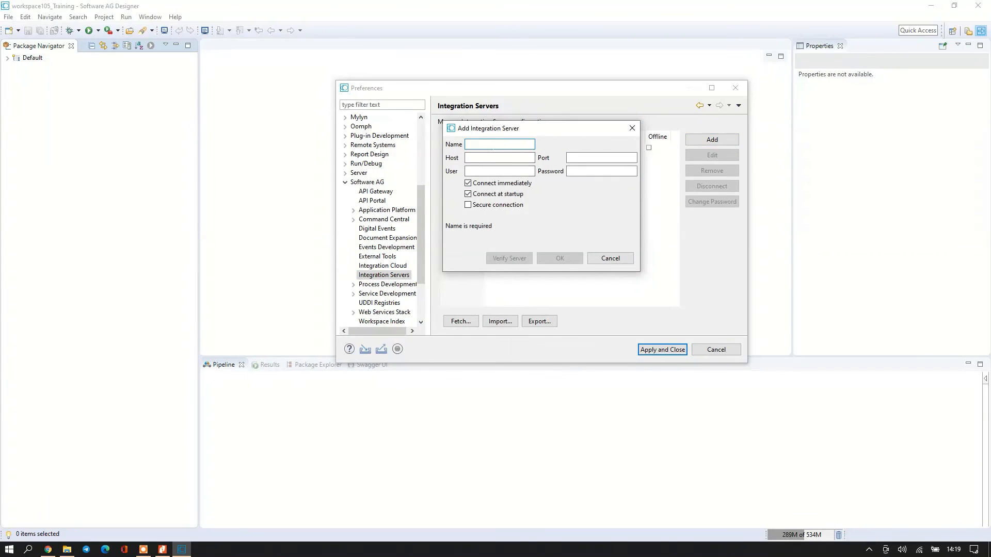
Name the connection IS_Nugroho with host 127.0.0.1 and port 5555.
text(Local_IS)
double_click(497, 145)
key(BackSpace)
click(472, 158)
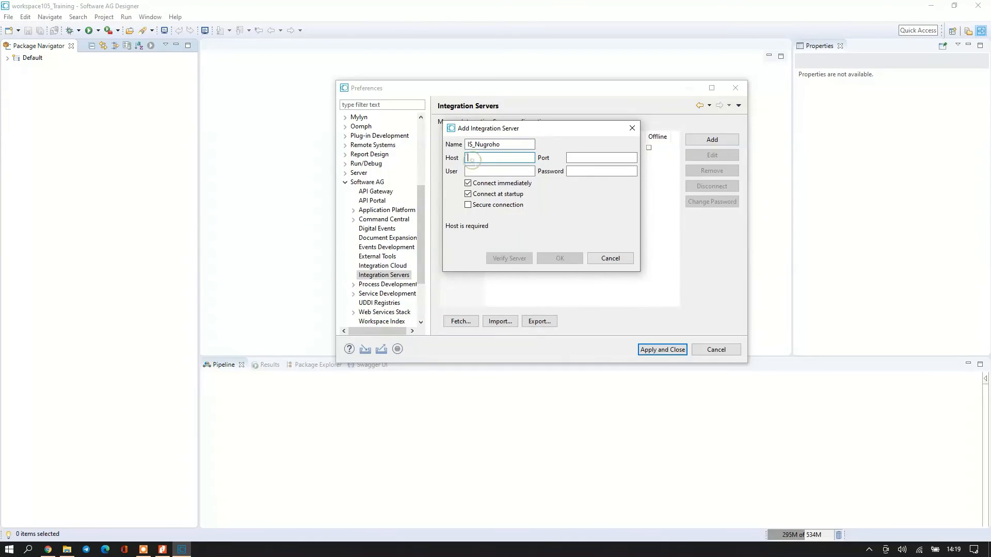
text(127.0.0.1)
click(582, 158)
text(5555)
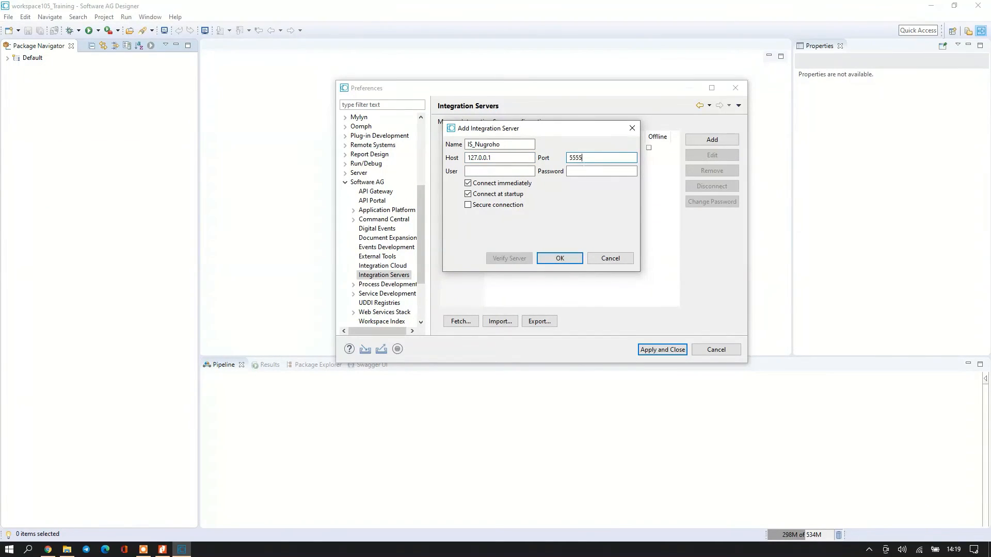
Enter the administrator user name and password, verify the server, and save the connection.
click(515, 172)
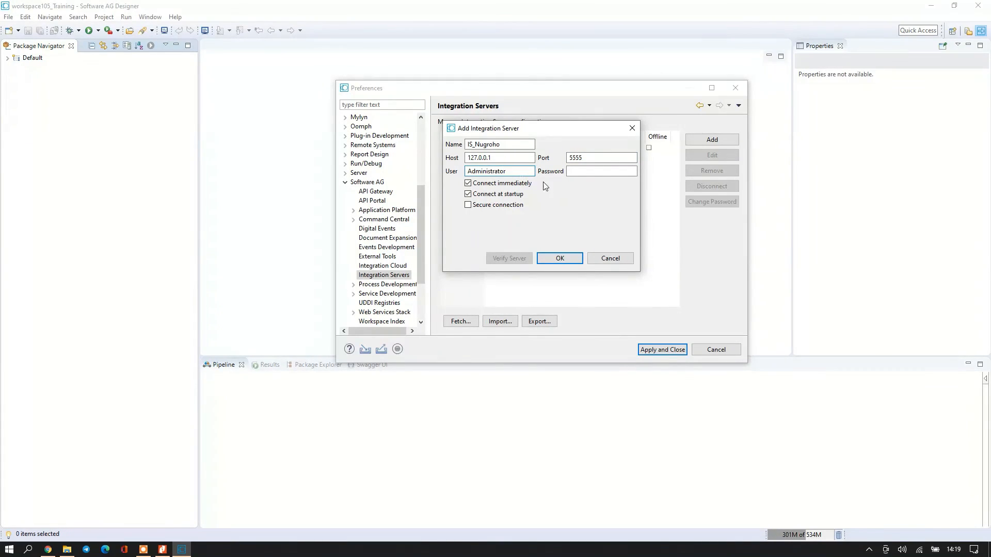
click(598, 171)
text(manag)
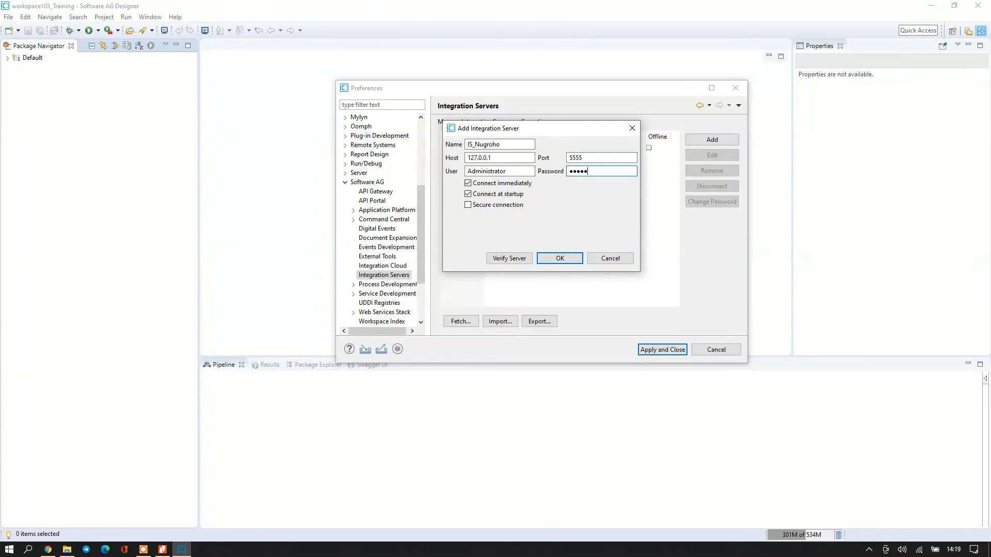
click(510, 258)
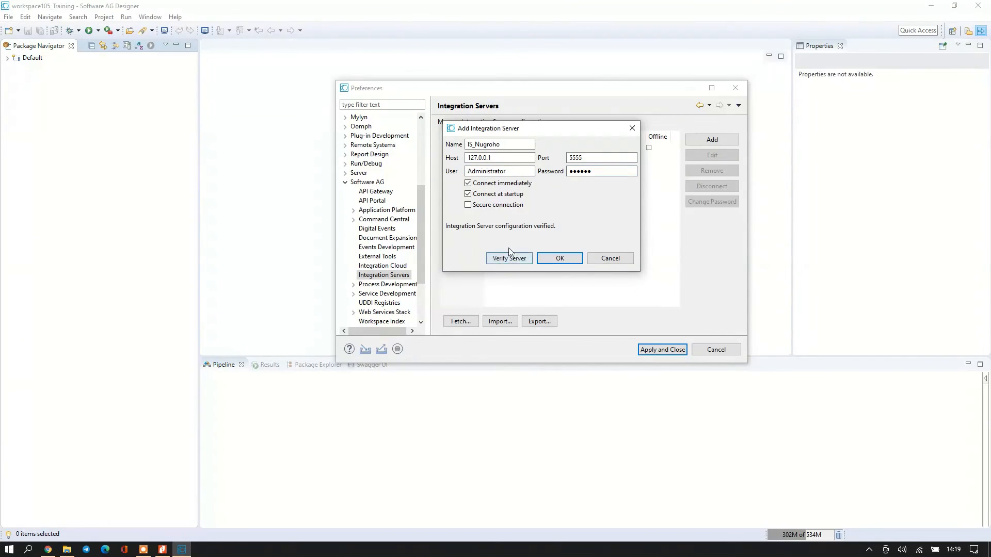
click(562, 259)
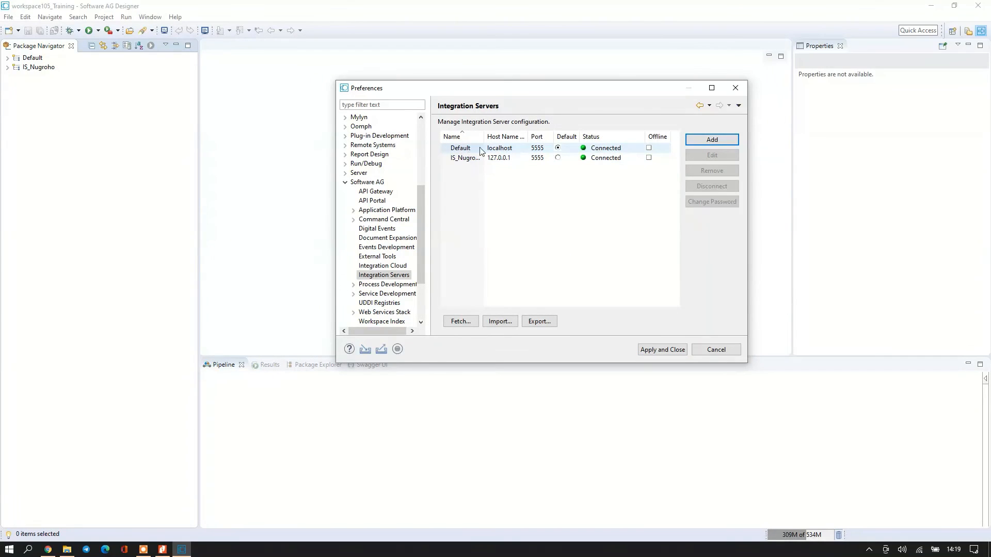
Make IS_Nugroho the default server and remove the old localhost Default connection.
click(559, 158)
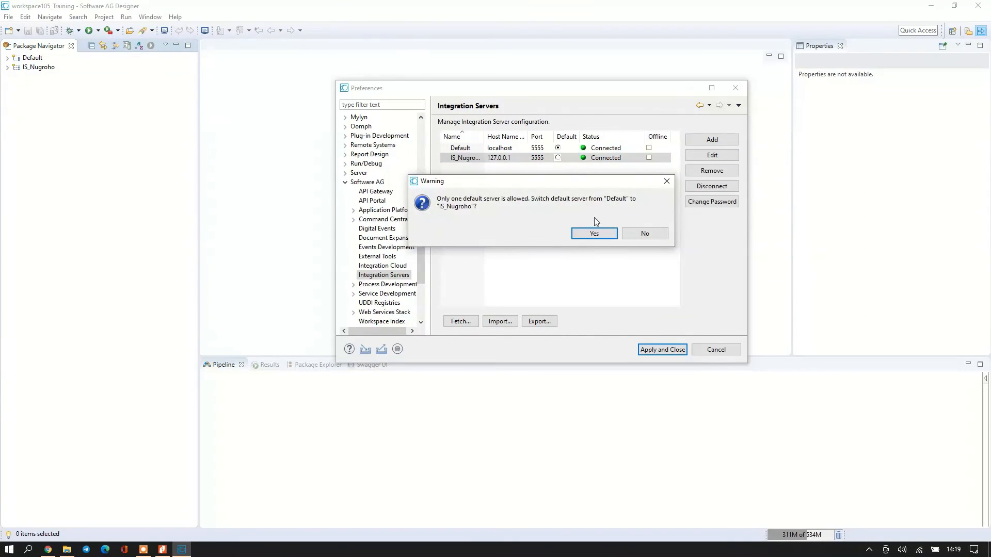
click(596, 232)
click(496, 150)
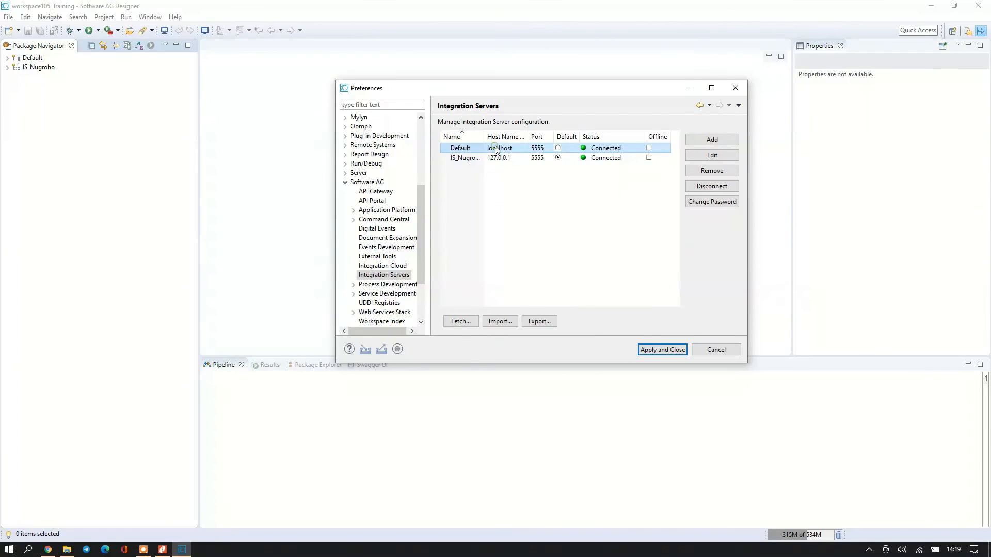
click(706, 172)
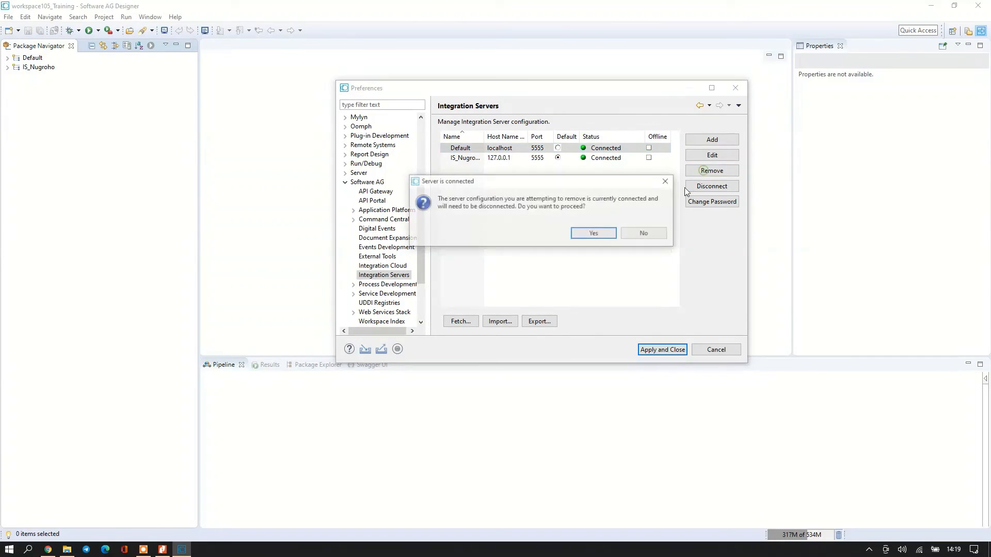
click(600, 235)
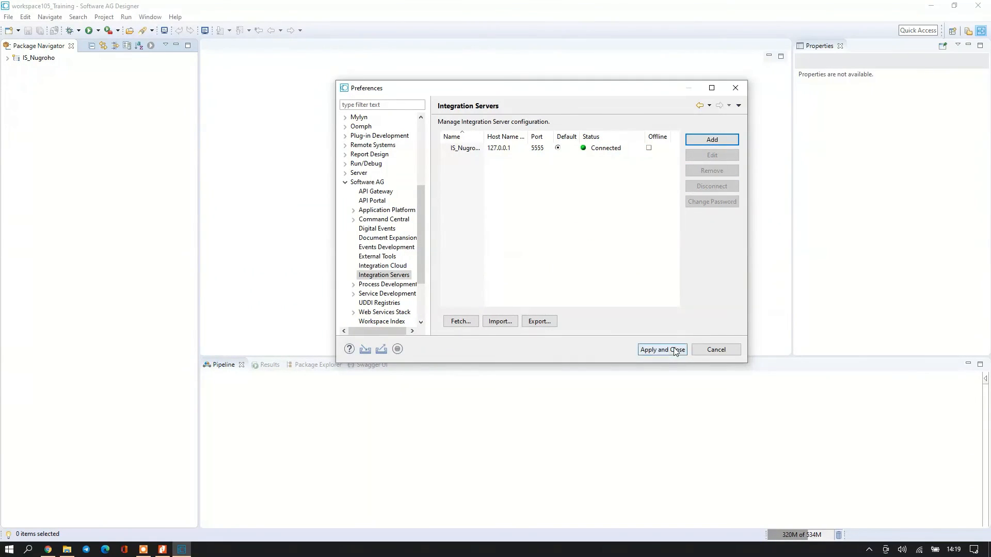
Apply the changes, list IS_Nugroho's packages, and bring the Nitro Pro guide forward.
click(655, 350)
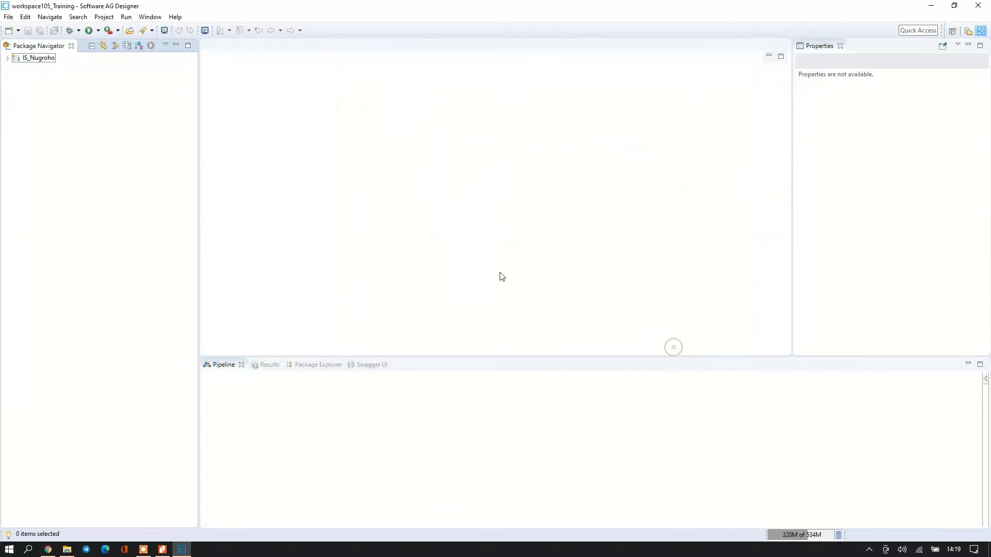
click(9, 59)
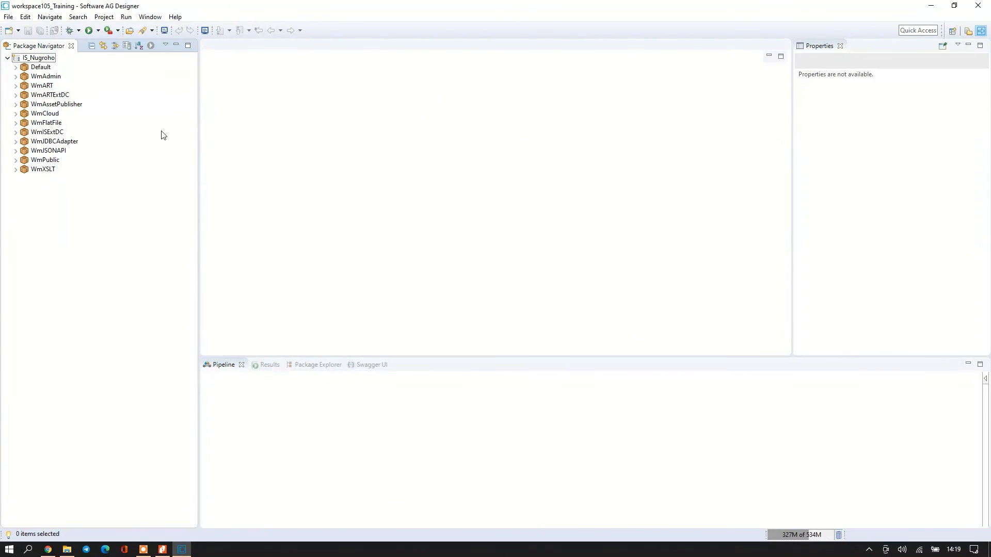
click(162, 549)
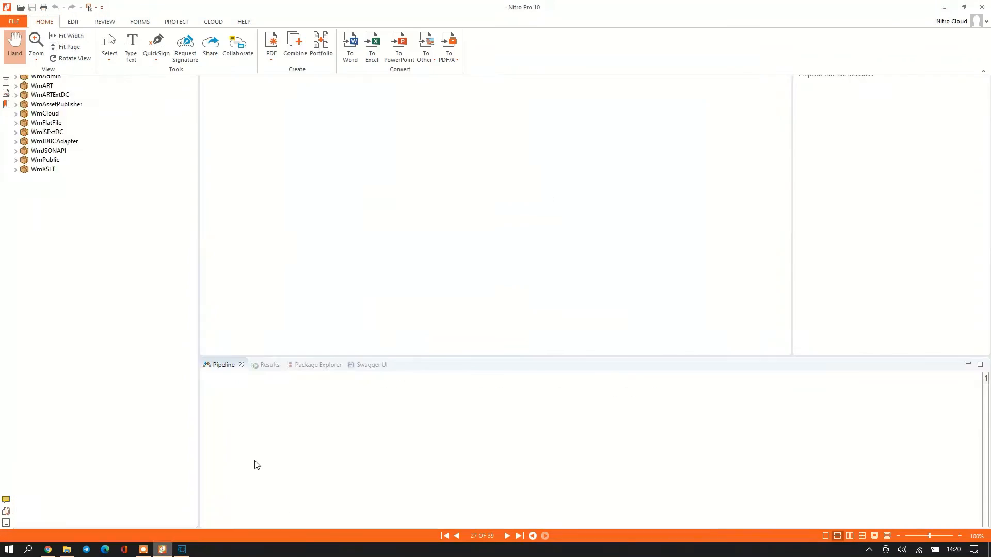
scroll(447, 331, down, 3)
scroll(498, 327, down, 10)
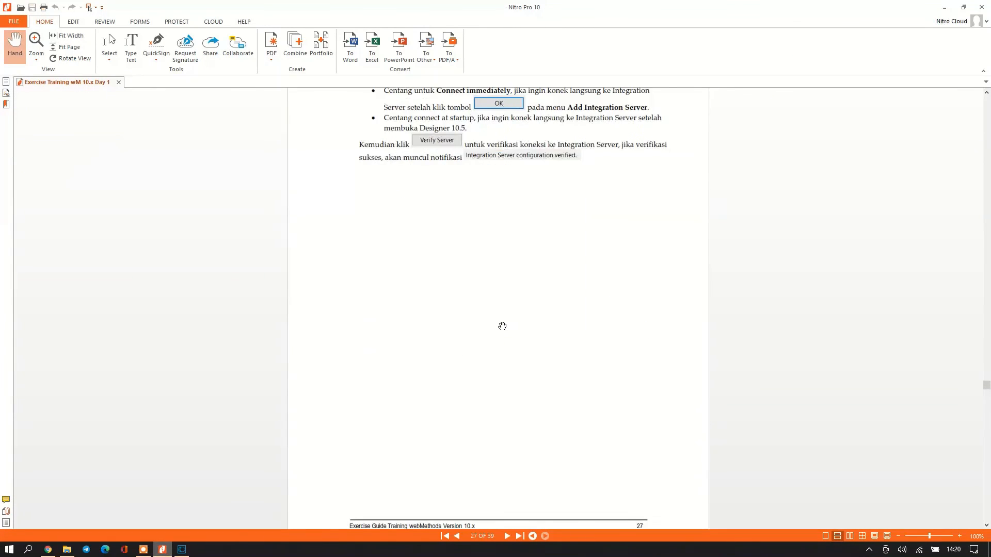
scroll(499, 320, up, 8)
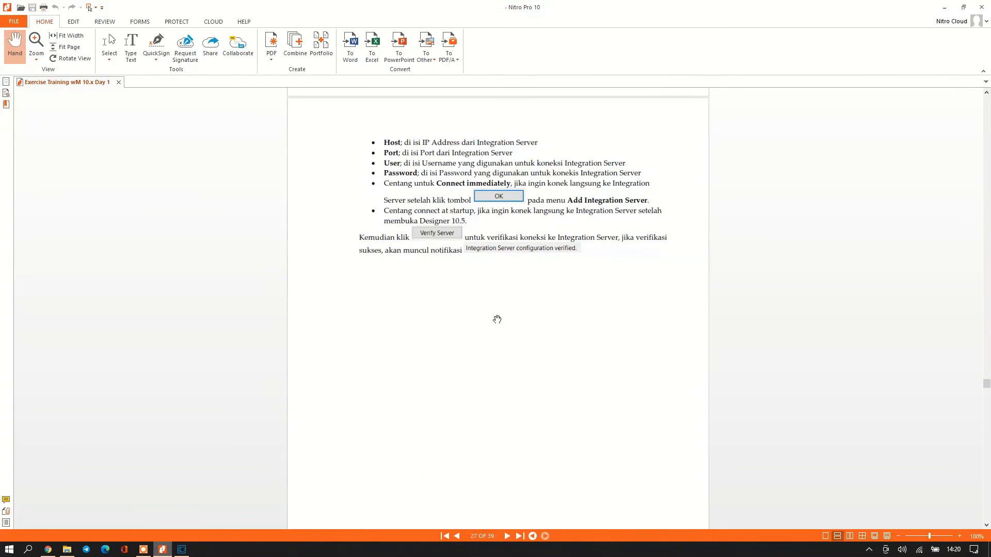
scroll(570, 418, up, 1)
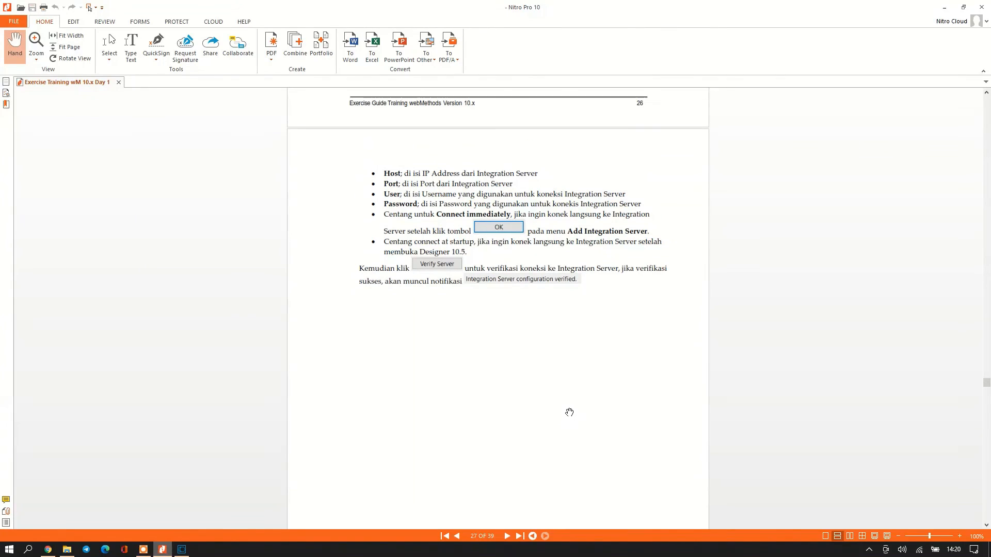